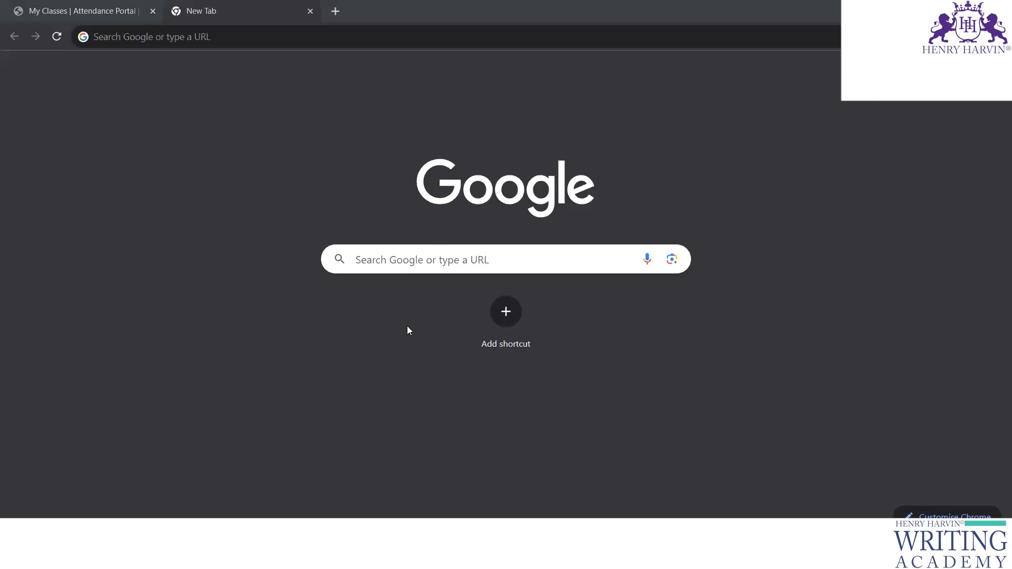
Switch to Articulate Storyline and insert Hubble 2 (2) from Demo Files > M2 Pictures & Shapes > Photos 360 degree images as a 360° image on slide 2.1
left_click(228, 305)
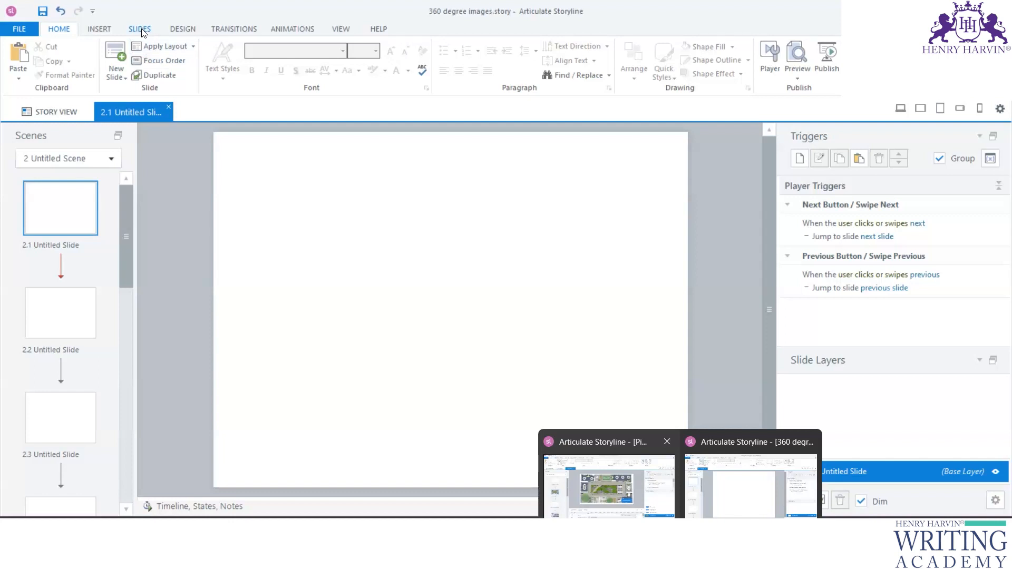
left_click(100, 30)
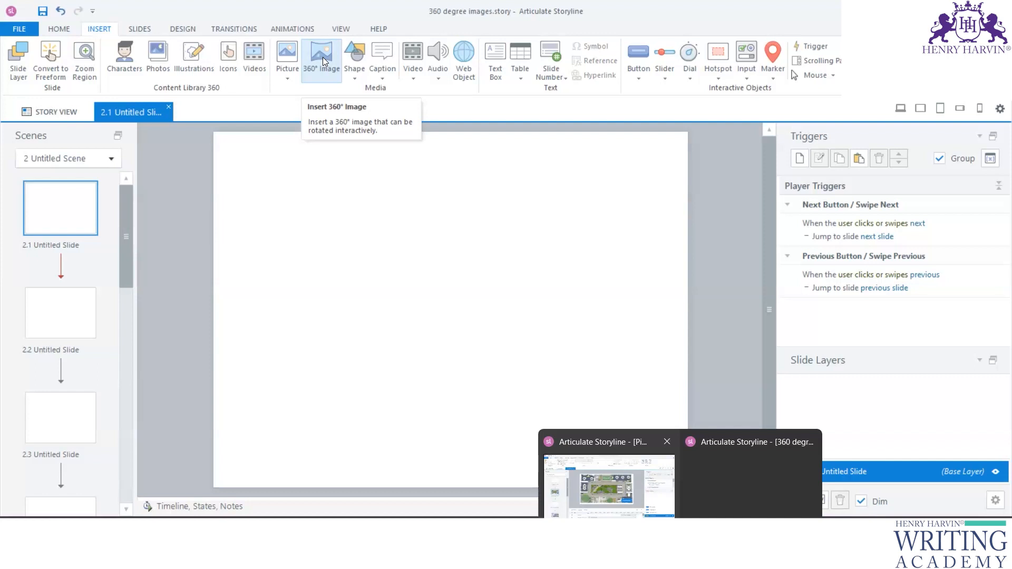
left_click(322, 57)
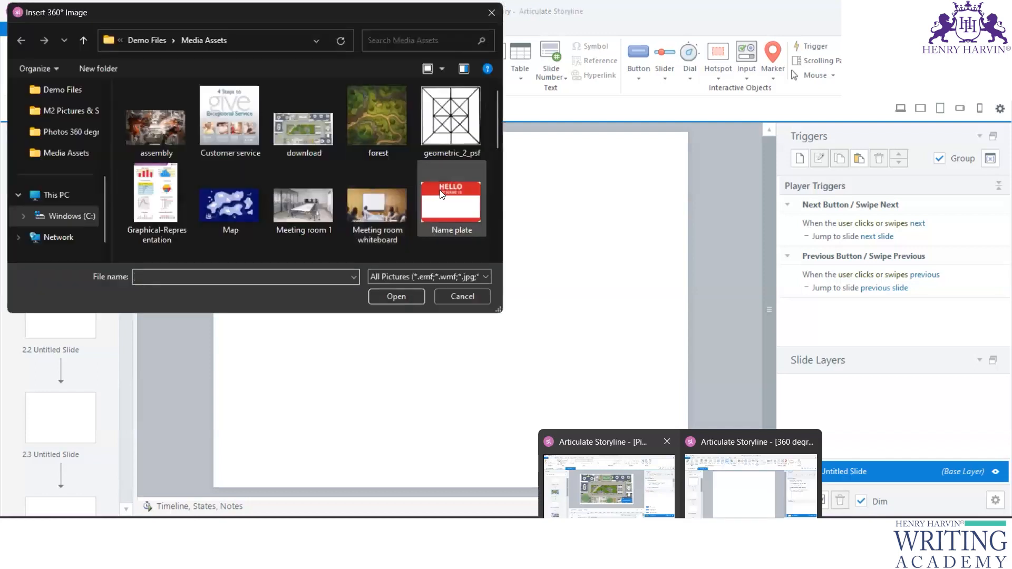
left_click(491, 12)
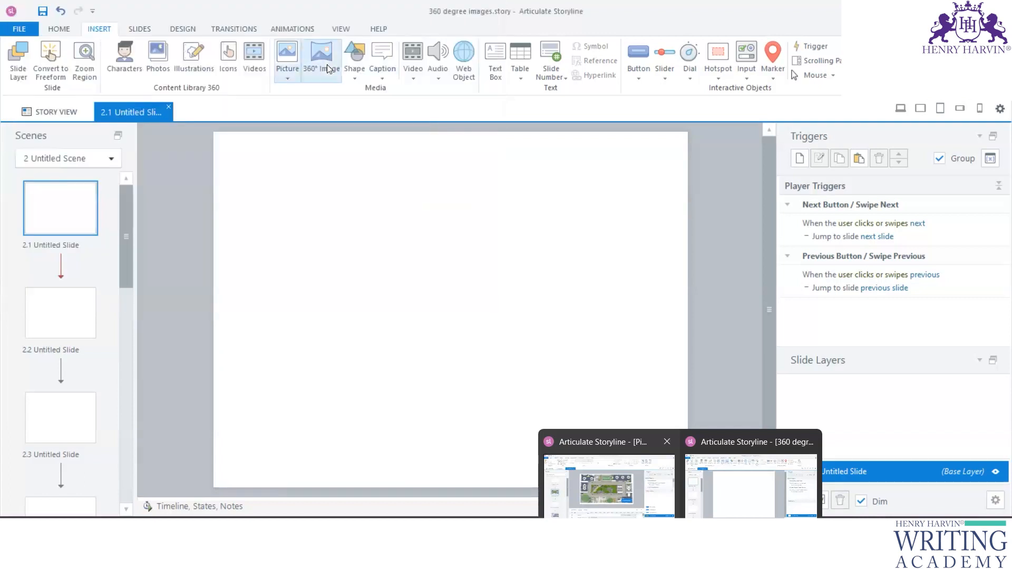
left_click(327, 59)
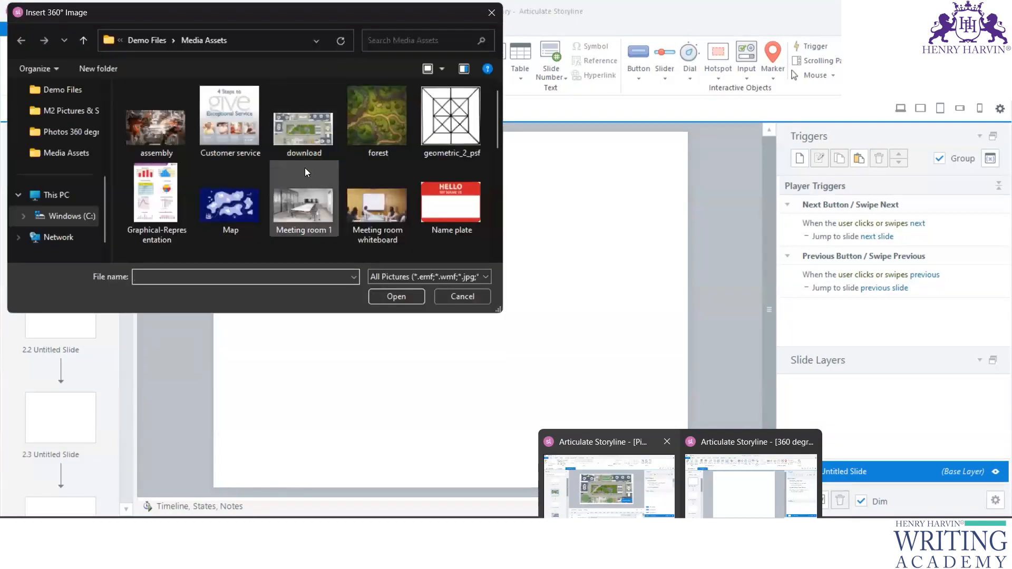
scroll(305, 168, "down", 2)
scroll(306, 168, "up", 2)
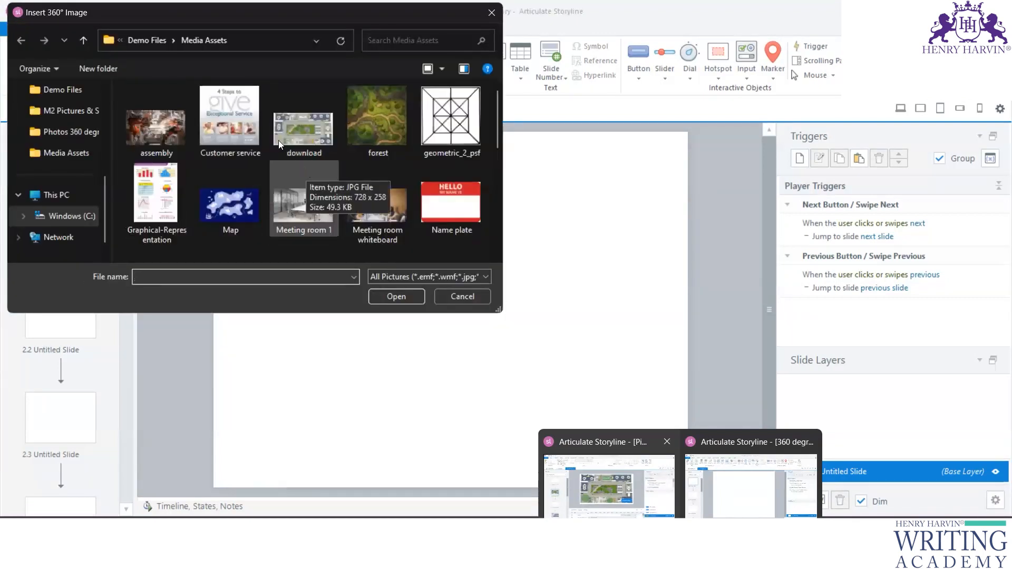
left_click(147, 40)
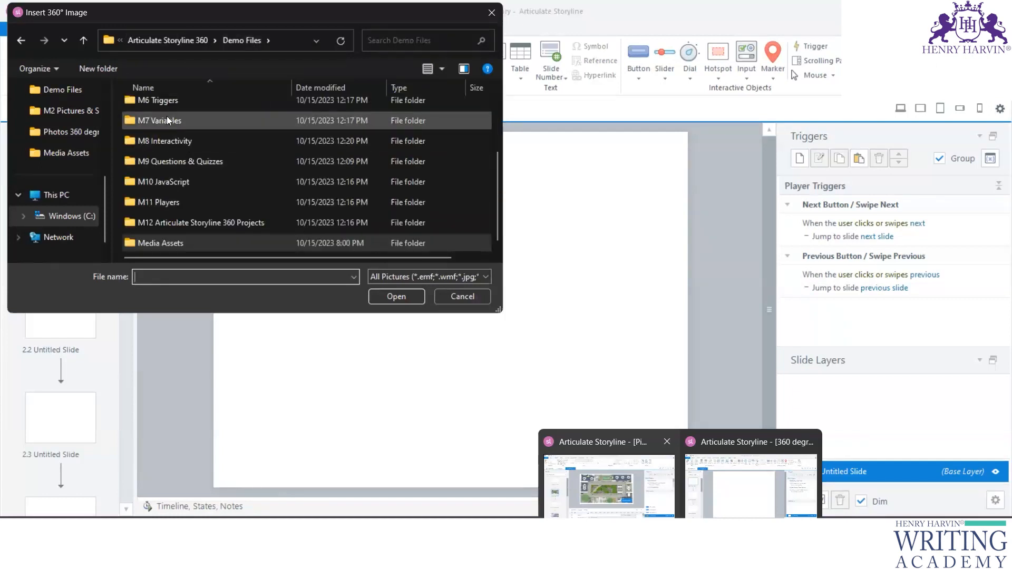
scroll(169, 121, "up", 2)
double_click(168, 129)
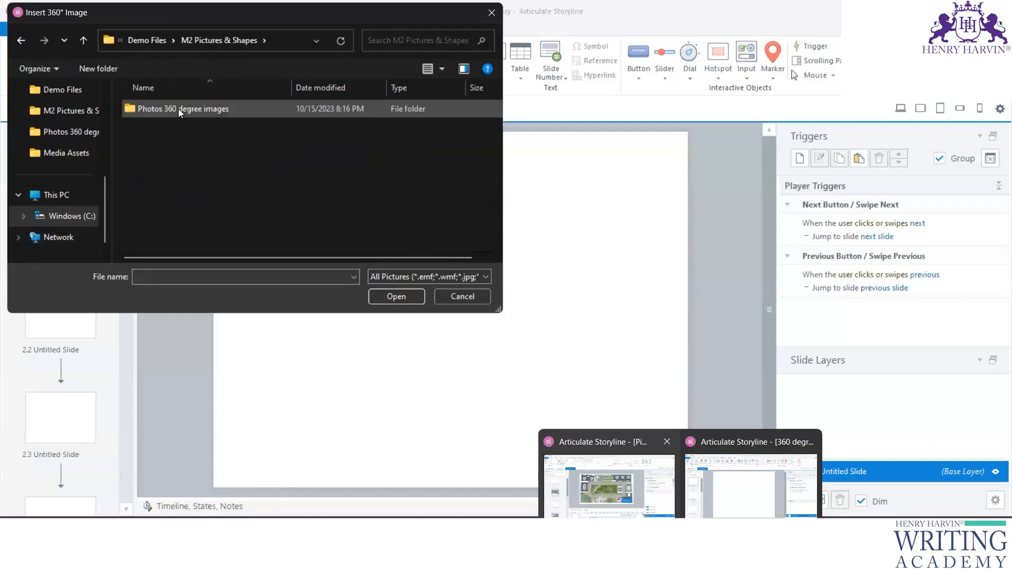
double_click(178, 109)
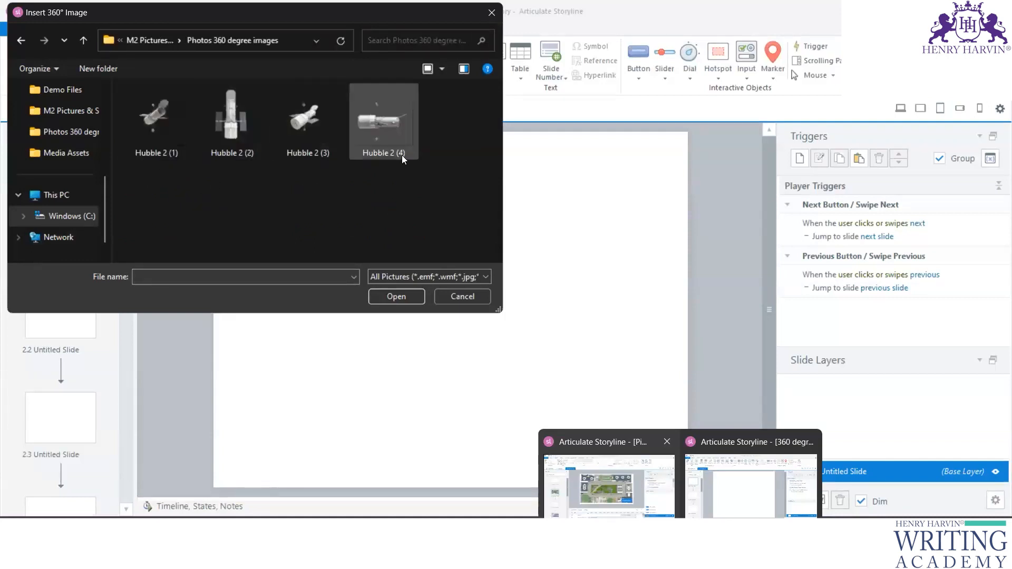
left_click(238, 122)
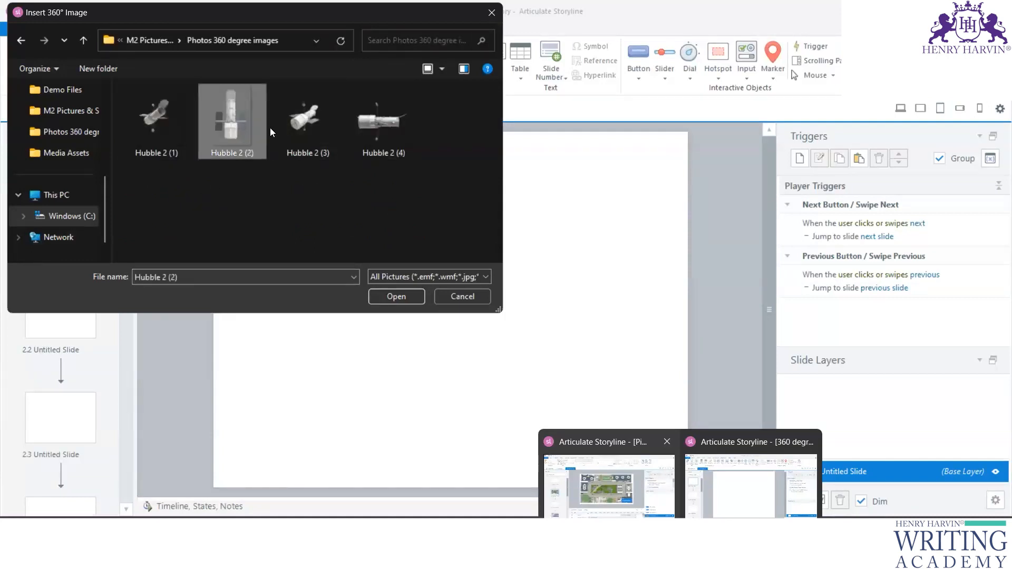
left_click(401, 298)
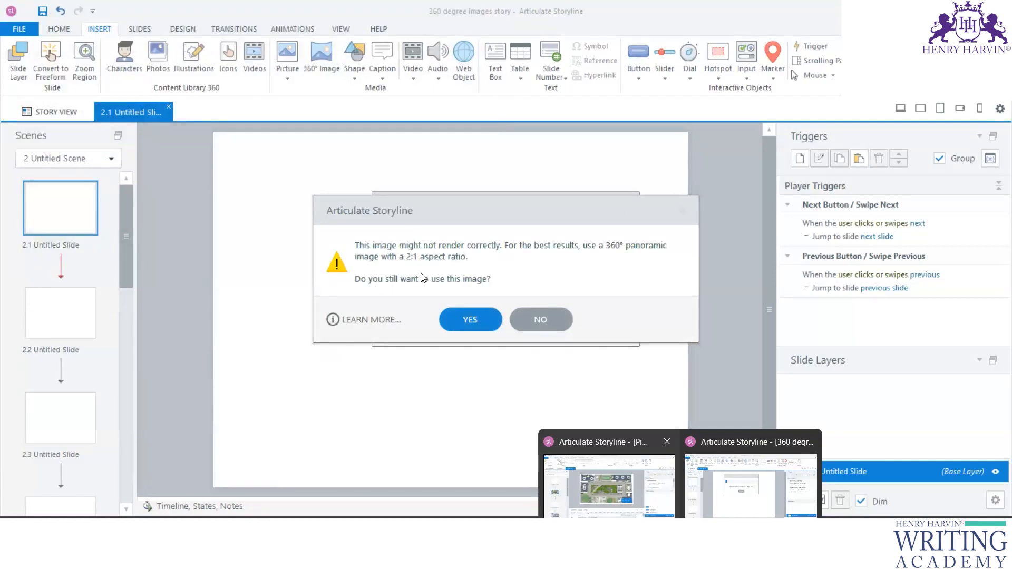
left_click(468, 322)
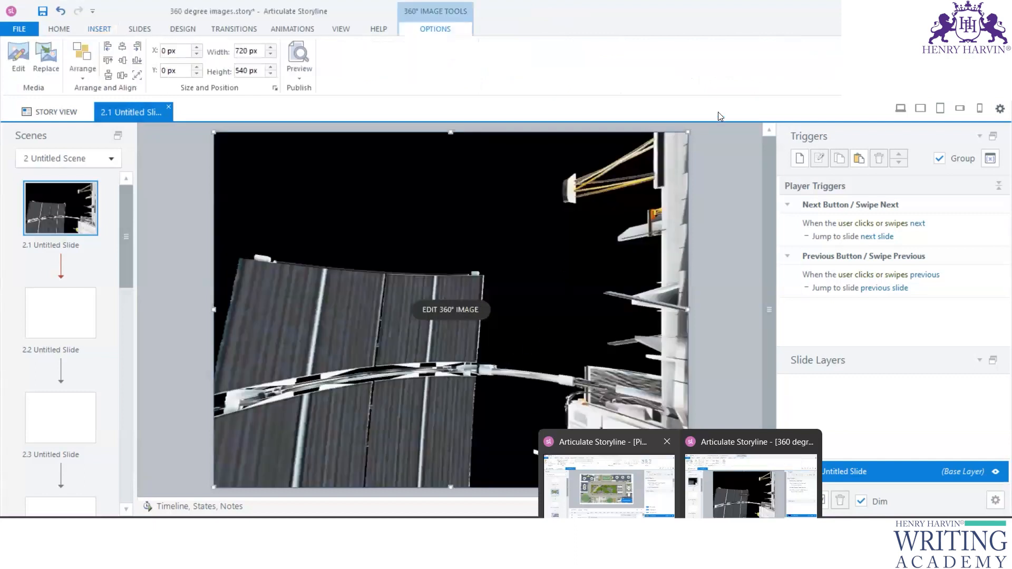
Try scaling the 360° image down and up by its corners, and return it to fill the whole slide
left_click_drag(687, 131, 535, 244)
left_click_drag(476, 294, 567, 250)
left_click_drag(602, 182, 683, 136)
left_click_drag(273, 425, 232, 479)
left_click_drag(401, 266, 405, 267)
left_click_drag(403, 227, 399, 228)
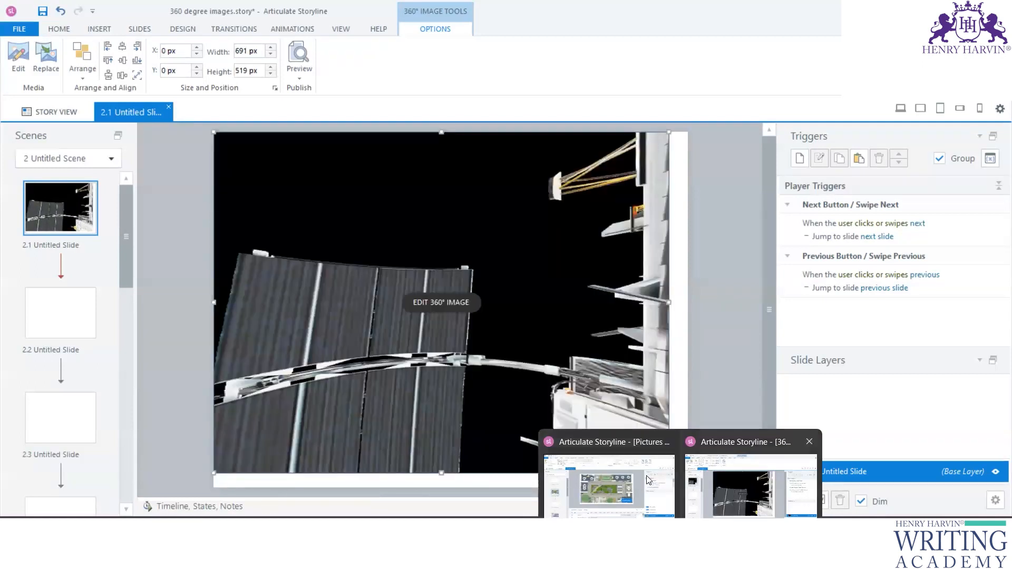
left_click_drag(669, 473, 679, 481)
left_click(724, 290)
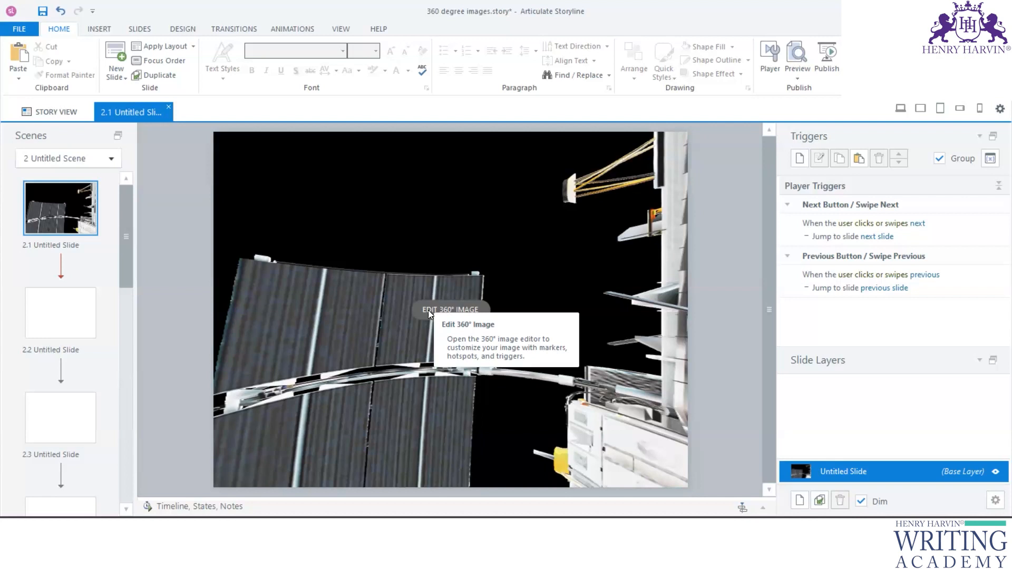
Open the 360° image for editing and look around the telescope from all sides, ending at the aperture door
left_click(428, 310)
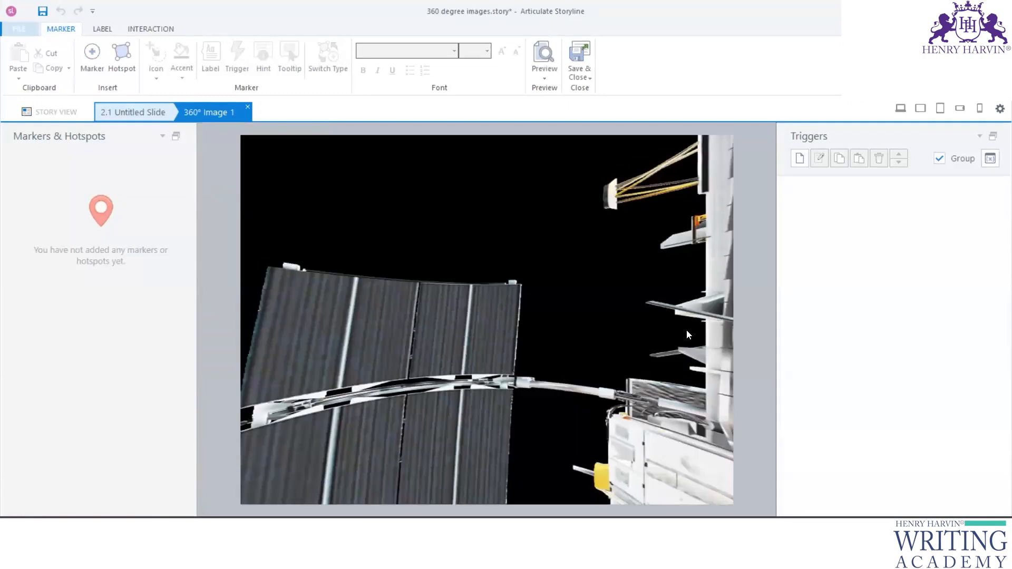
left_click_drag(688, 342, 408, 315)
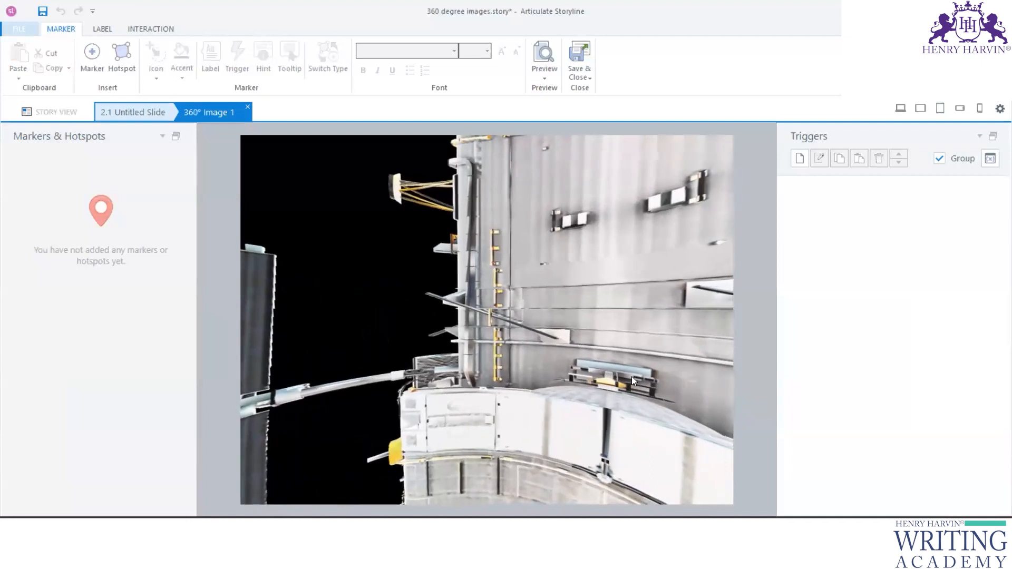
left_click_drag(618, 338, 485, 347)
left_click_drag(706, 312, 519, 318)
left_click_drag(623, 280, 529, 276)
left_click_drag(550, 450, 590, 235)
left_click_drag(622, 448, 664, 237)
left_click_drag(564, 400, 546, 389)
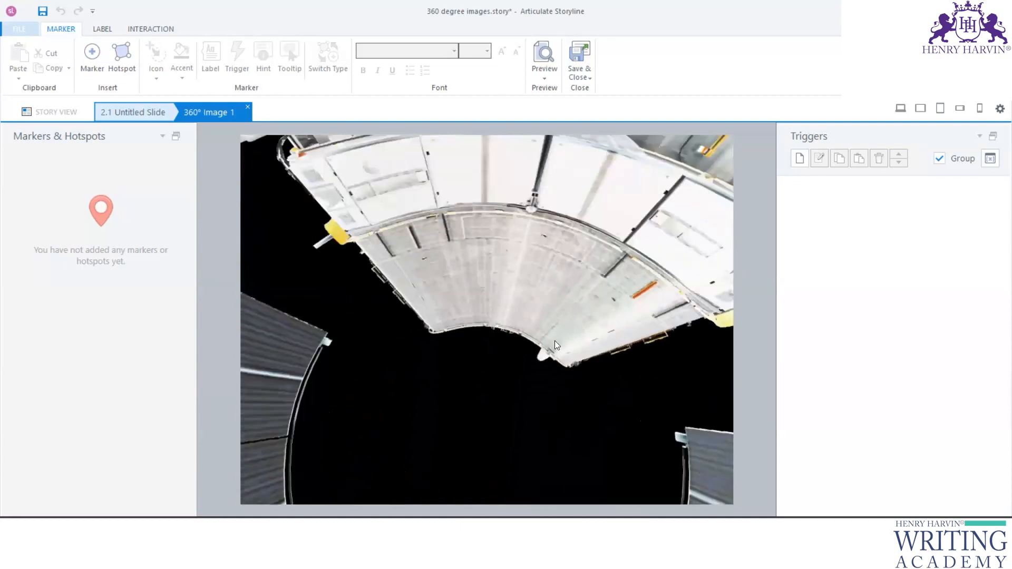
left_click_drag(559, 248, 562, 356)
left_click_drag(527, 163, 456, 430)
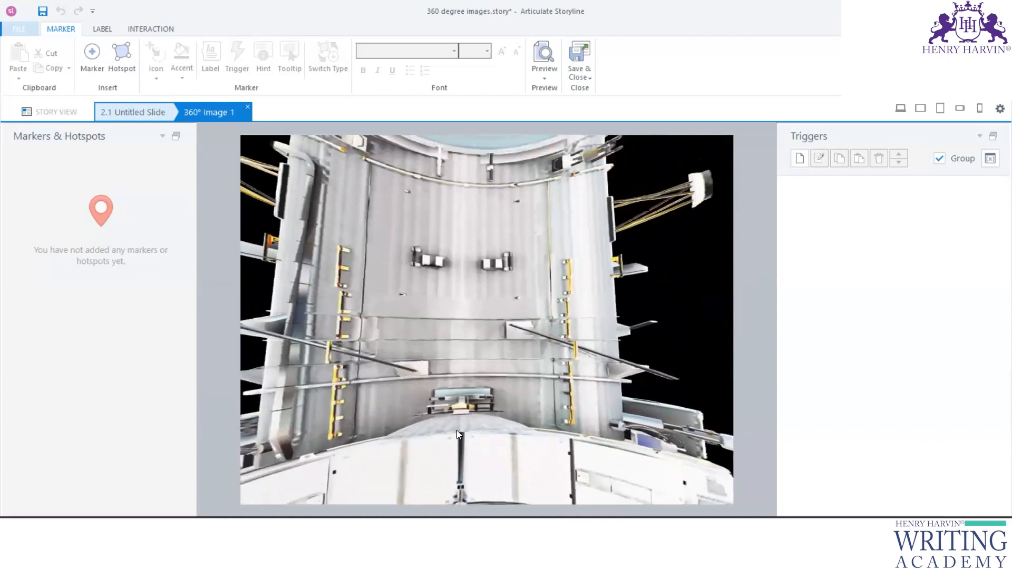
left_click_drag(643, 312, 588, 348)
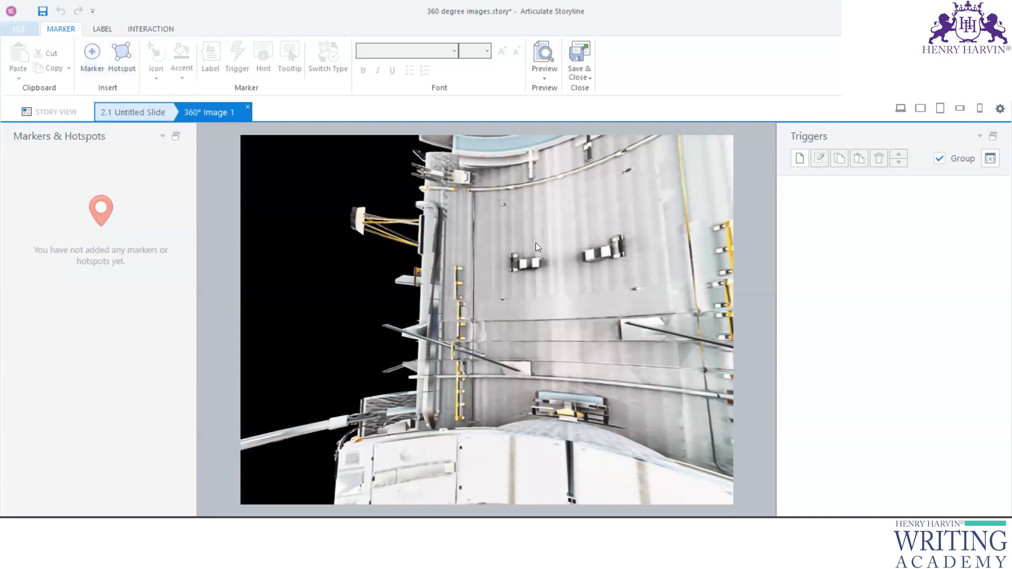
left_click_drag(652, 260, 519, 242)
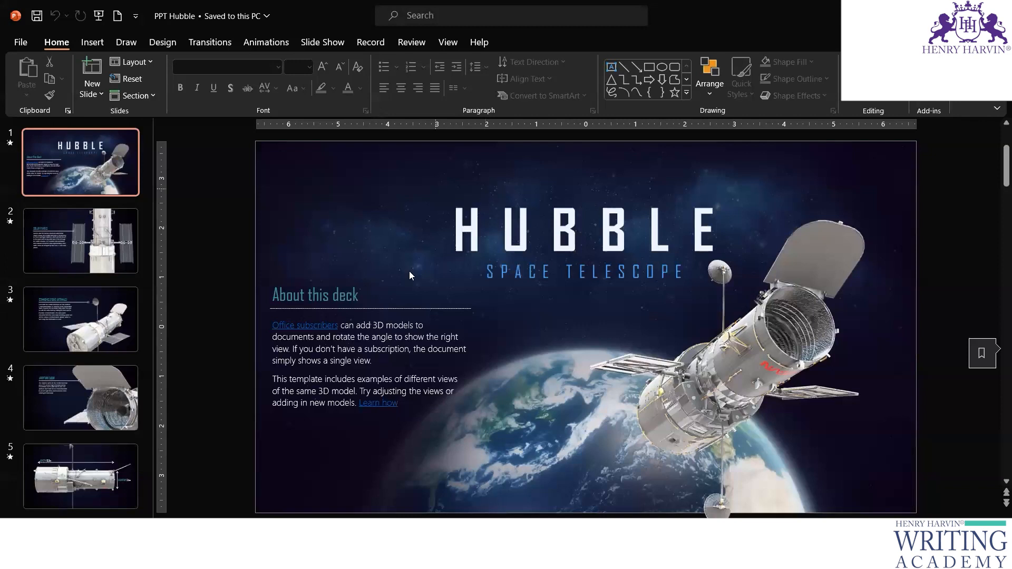
In the PPT Hubble presentation, go to slide 4 and copy its title text, APERTURE DOOR
left_click(79, 264)
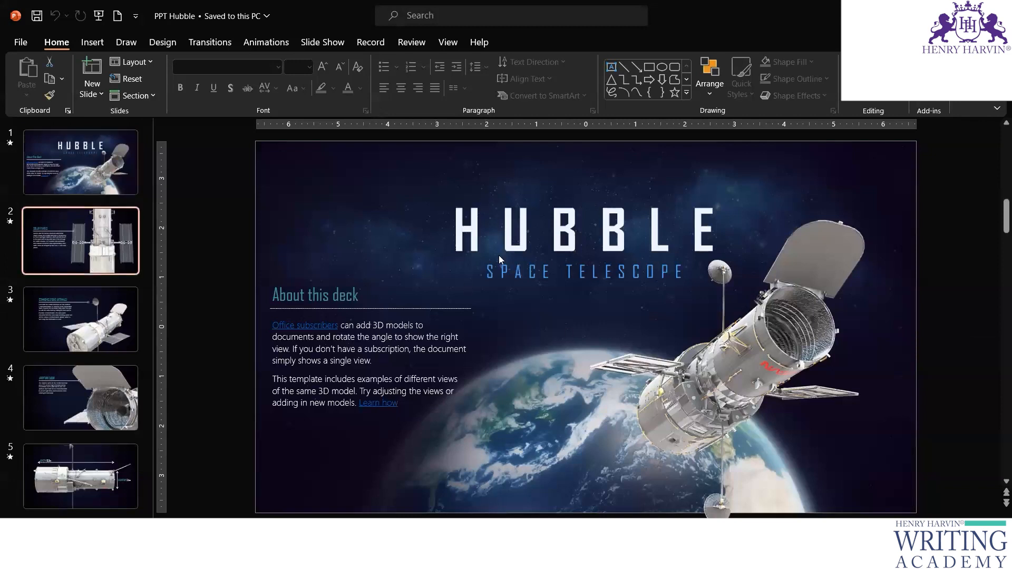
left_click_drag(712, 271, 60, 254)
left_click(62, 250)
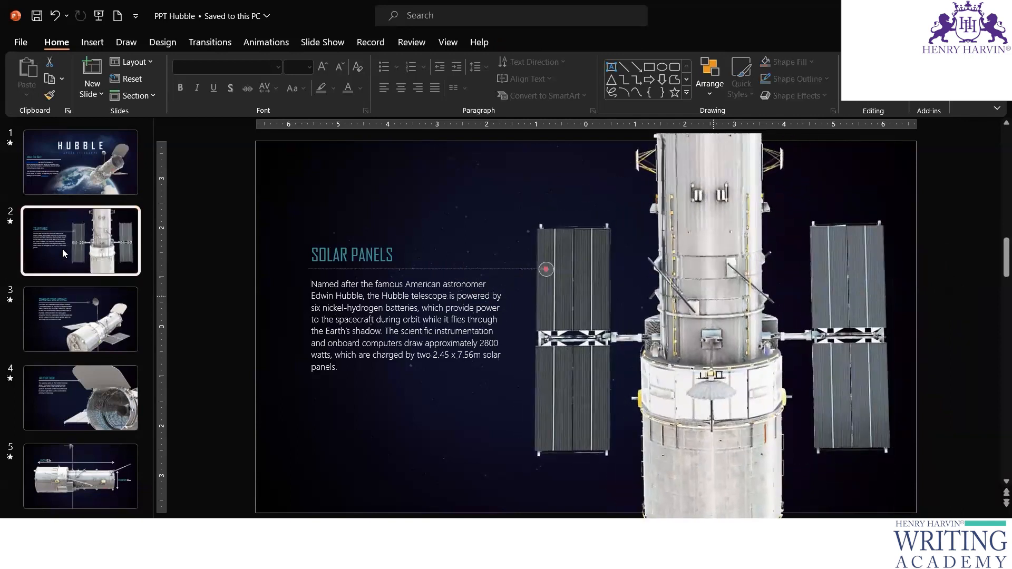
left_click(60, 389)
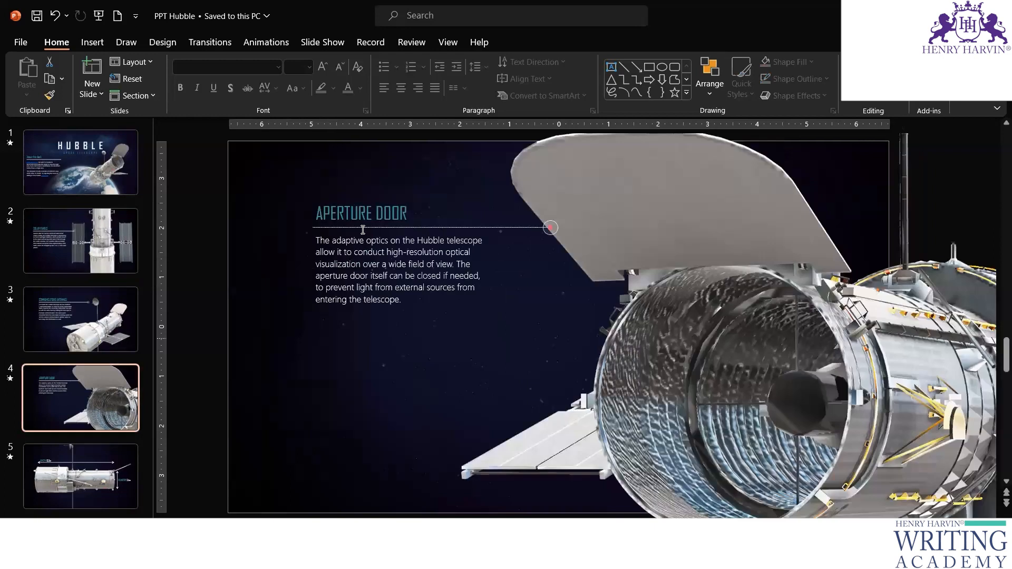
left_click(383, 218)
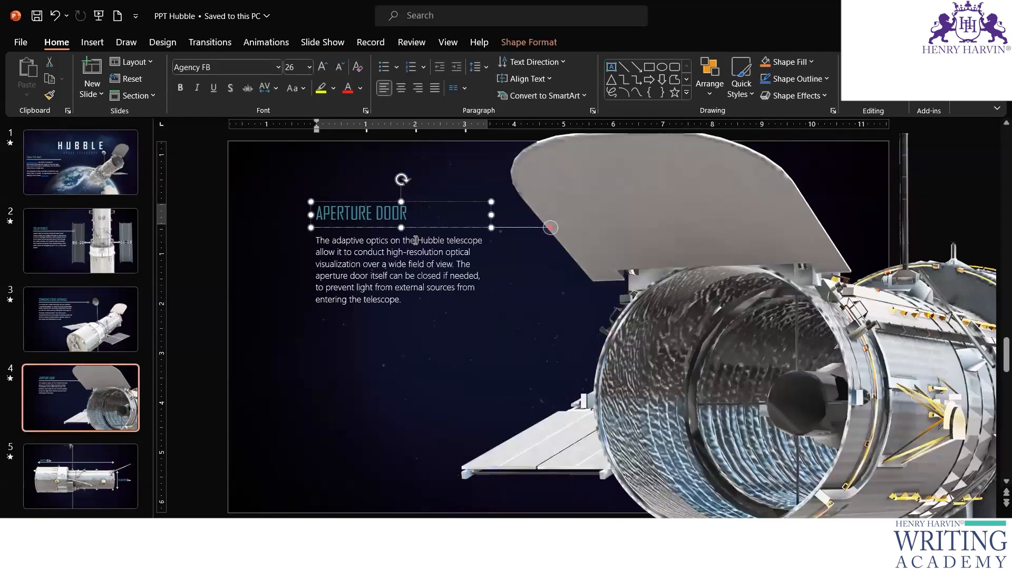
key("ctrl+a")
key("ctrl+c")
Switch back to the 360° image in Articulate Storyline, add a marker beside the aperture door and paste APERTURE DOOR as its title
left_click(680, 557)
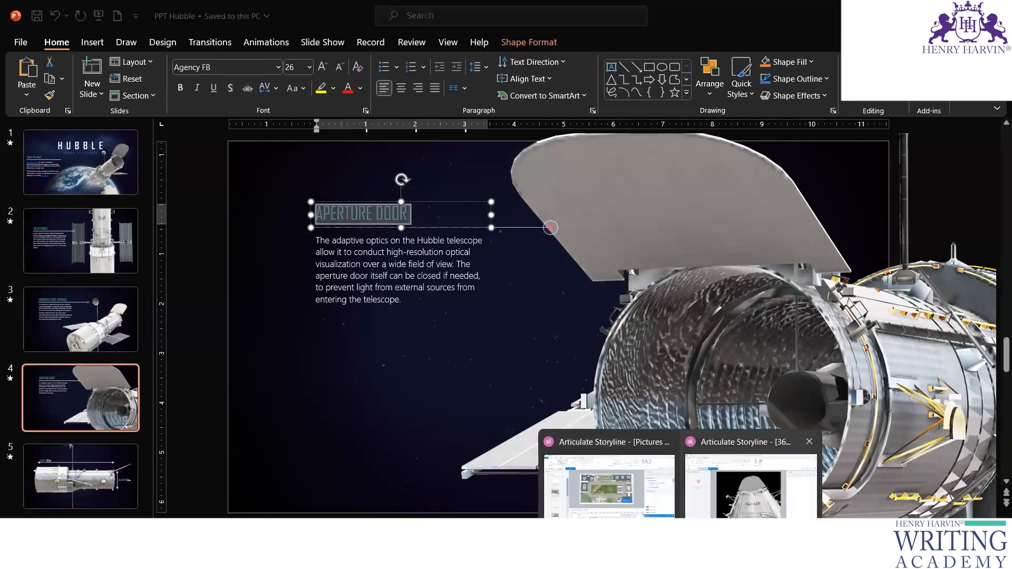
left_click(751, 485)
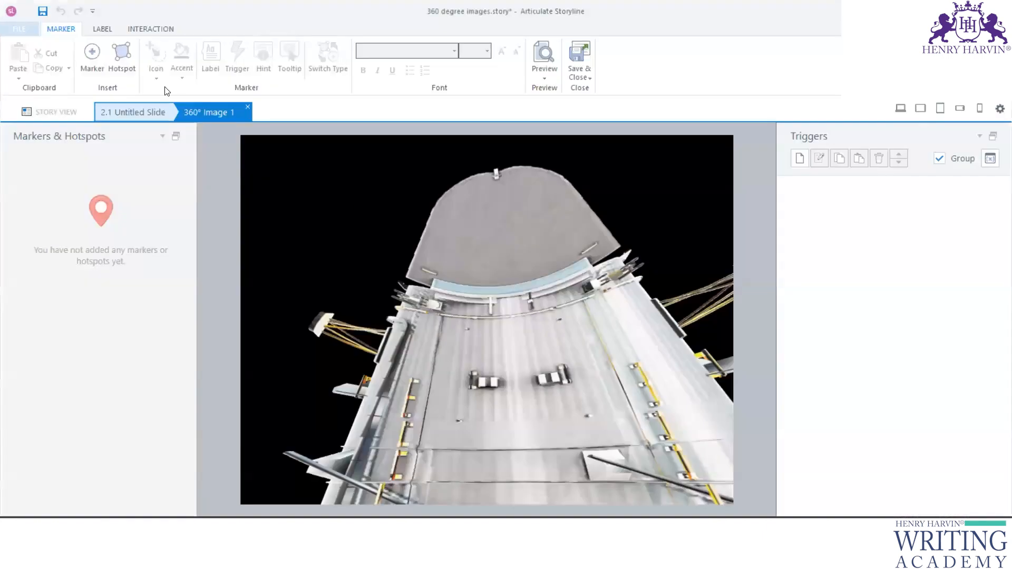
left_click(91, 53)
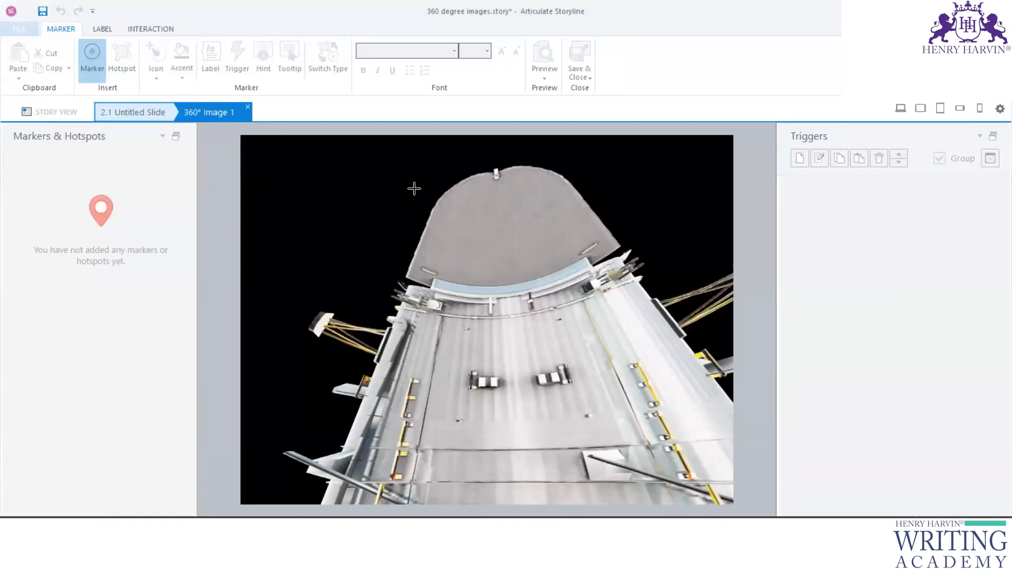
left_click(415, 189)
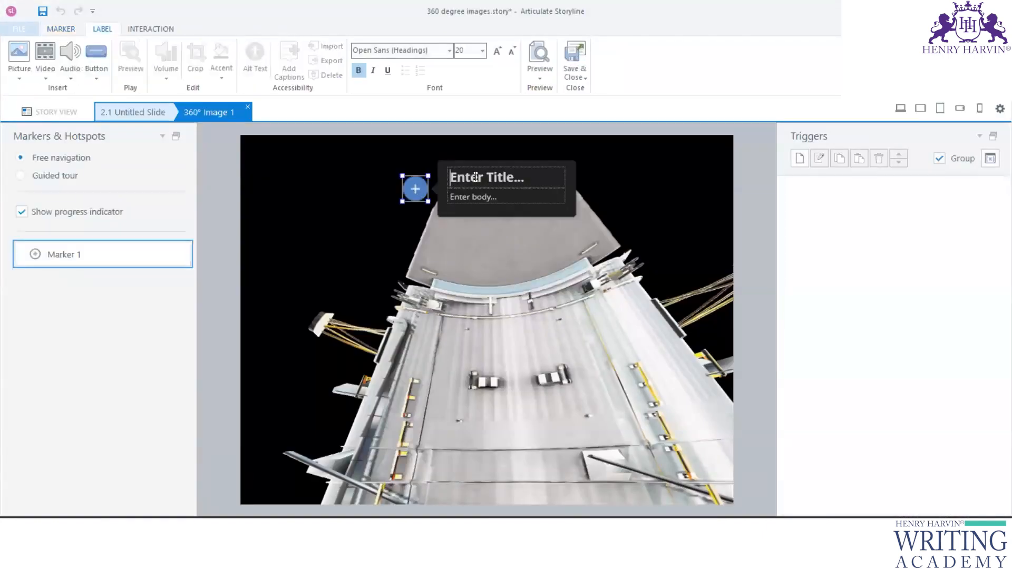
key("ctrl+v")
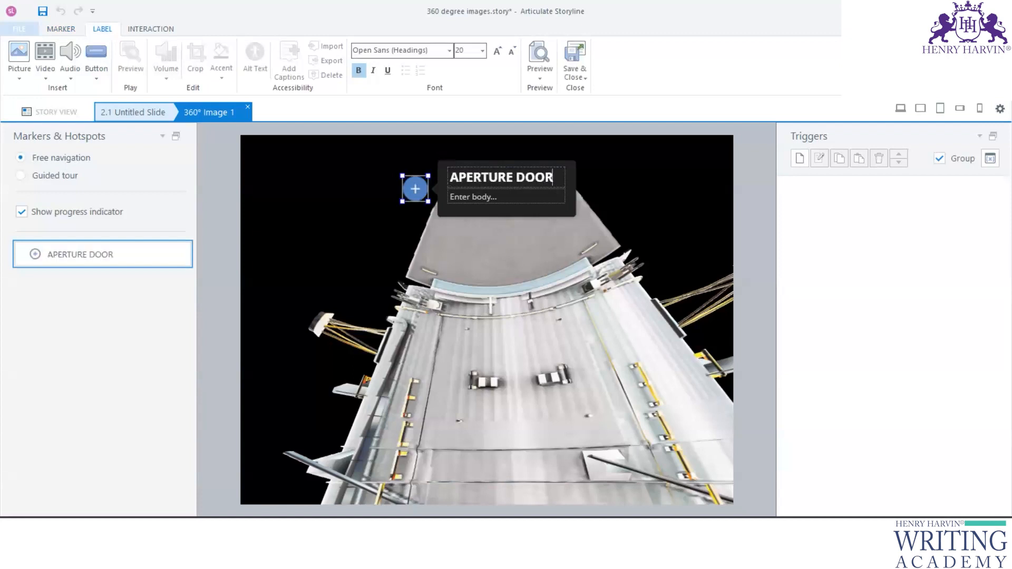
Copy the aperture door description from slide 4 of PPT Hubble into the marker's body, and move the marker onto the middle of the door
left_click(622, 554)
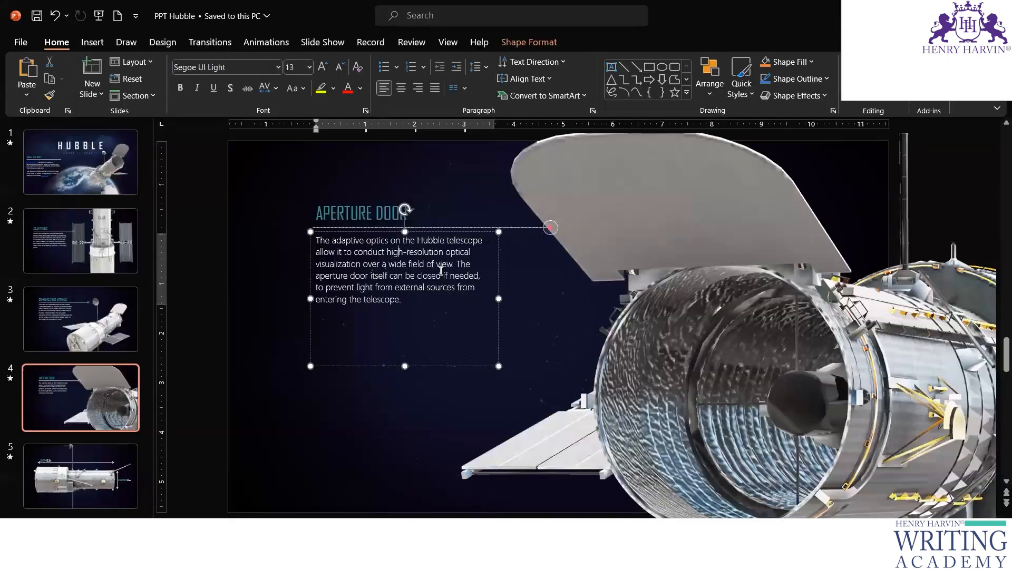
triple_click(439, 271)
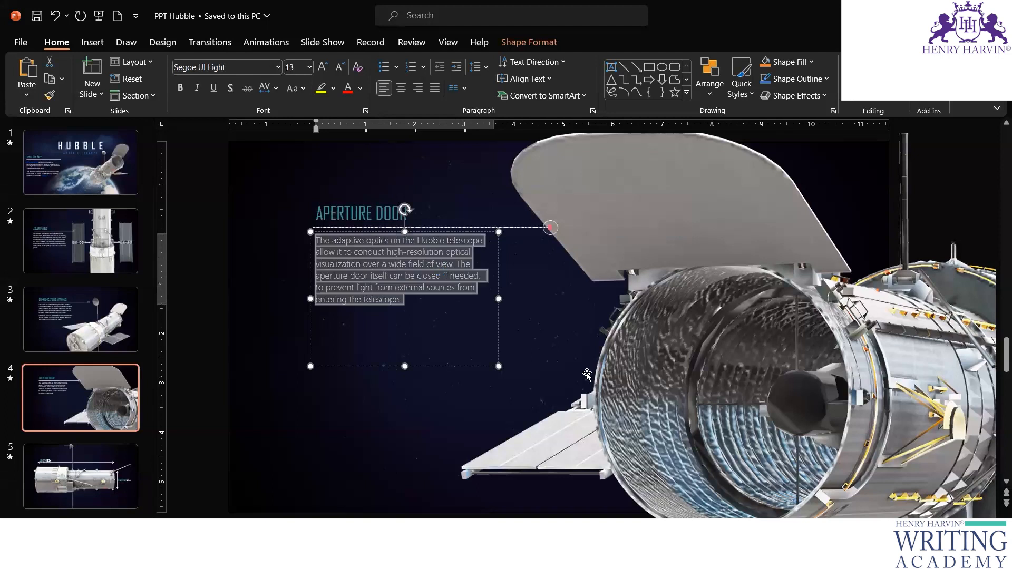
left_click(682, 554)
left_click(751, 485)
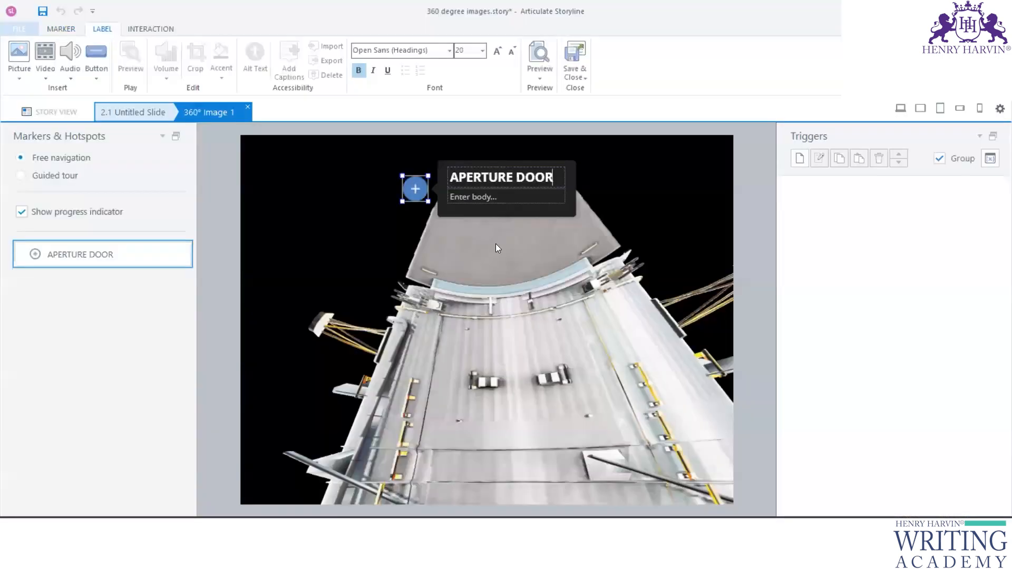
left_click(507, 202)
key("ctrl+v")
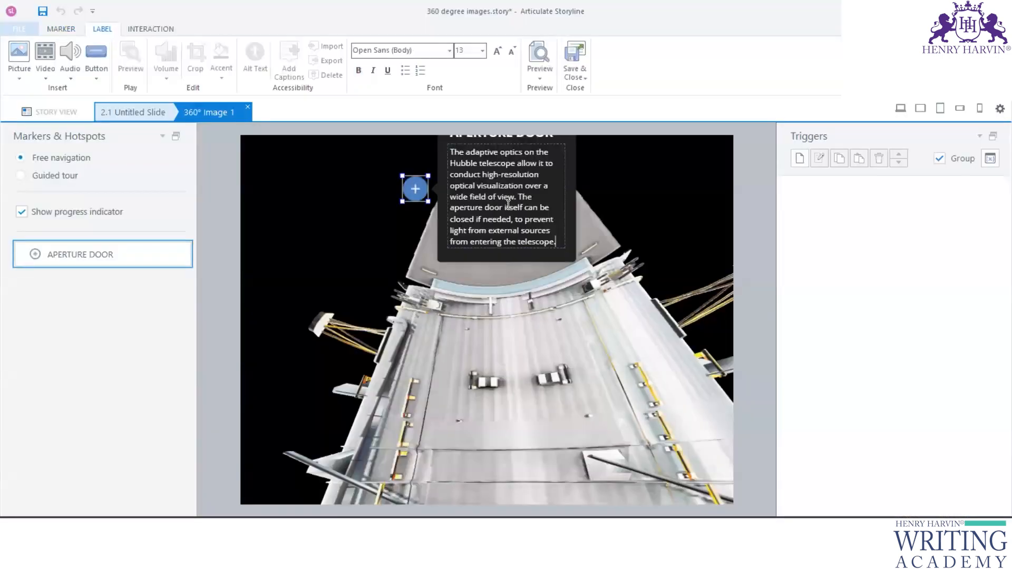
mouse_move(415, 191)
left_mouse_down()
mouse_move(416, 235)
mouse_move(528, 243)
mouse_move(533, 196)
mouse_move(508, 265)
mouse_move(530, 230)
mouse_move(488, 222)
mouse_move(491, 266)
left_mouse_up()
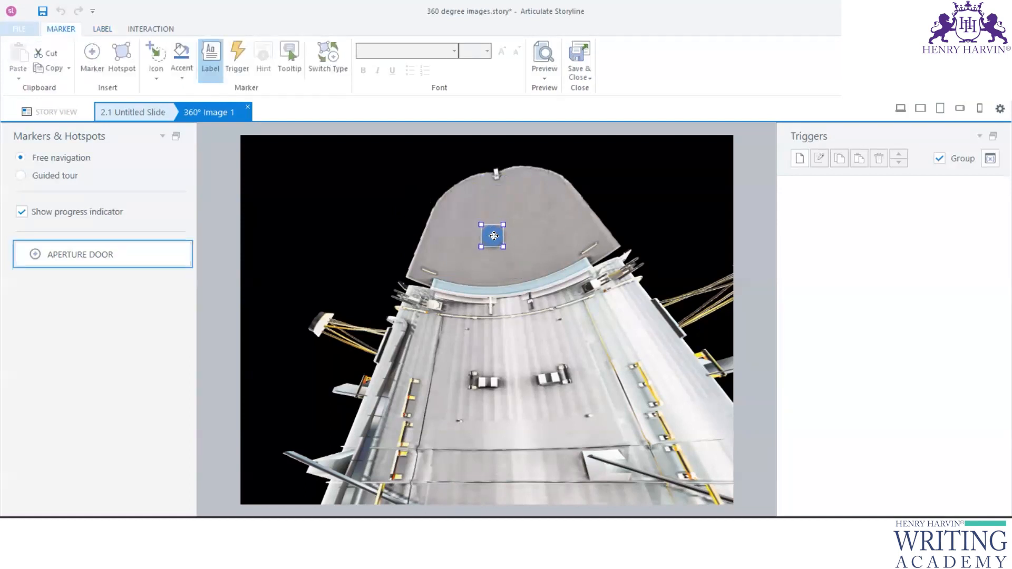
Add a marker on the upper half of the first solar array and title it Solar Panels
mouse_move(380, 282)
left_mouse_down()
mouse_move(432, 381)
mouse_move(568, 286)
mouse_move(544, 381)
mouse_move(591, 347)
mouse_move(348, 343)
mouse_move(355, 366)
mouse_move(485, 350)
mouse_move(385, 264)
left_mouse_up()
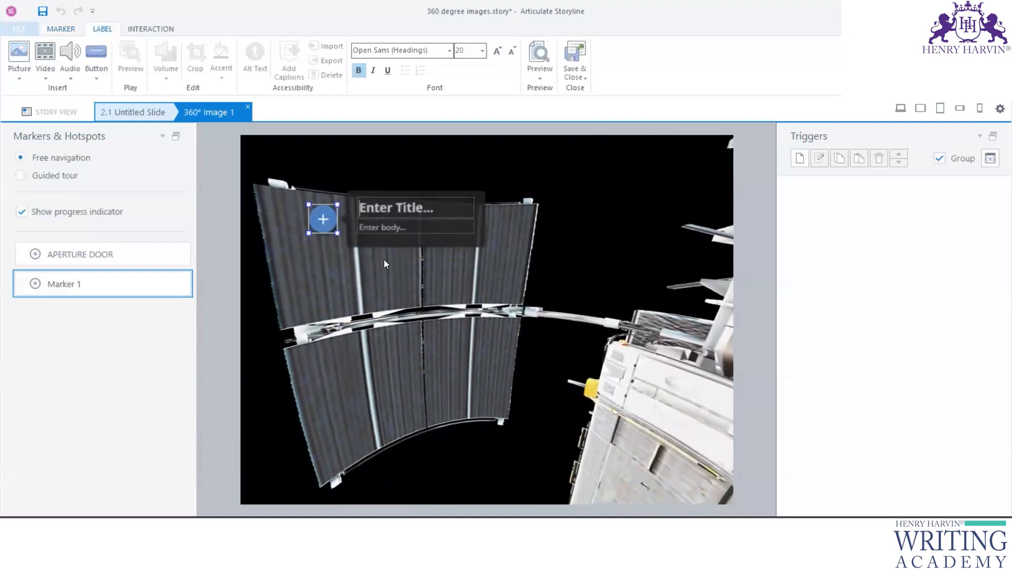
type("Solar P")
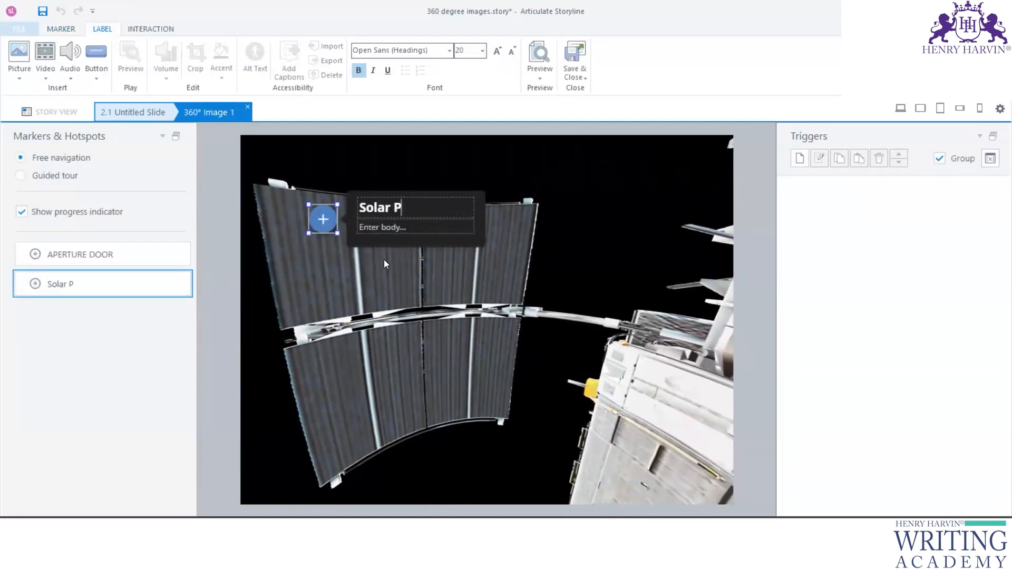
type("nels")
key("BackSpace")
key("BackSpace")
key("BackSpace")
key("BackSpace")
key("BackSpace")
type("Pannels")
key("BackSpace")
key("BackSpace")
key("BackSpace")
key("BackSpace")
type("els")
Switch to the PPT Hubble presentation, go to slide 2 and copy the description text under SOLAR PANELS
key("alt+Tab")
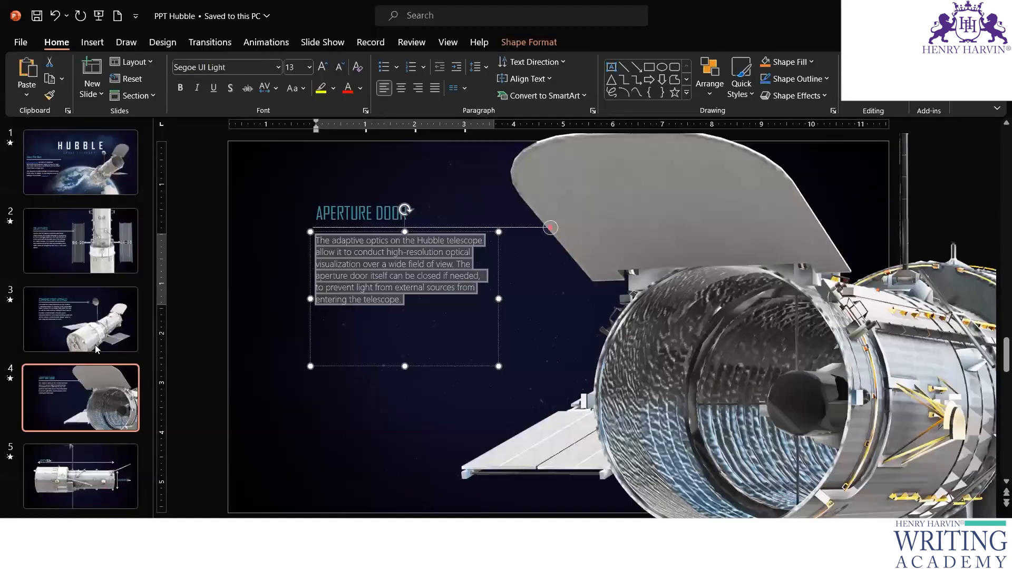
left_click(97, 338)
left_click(108, 402)
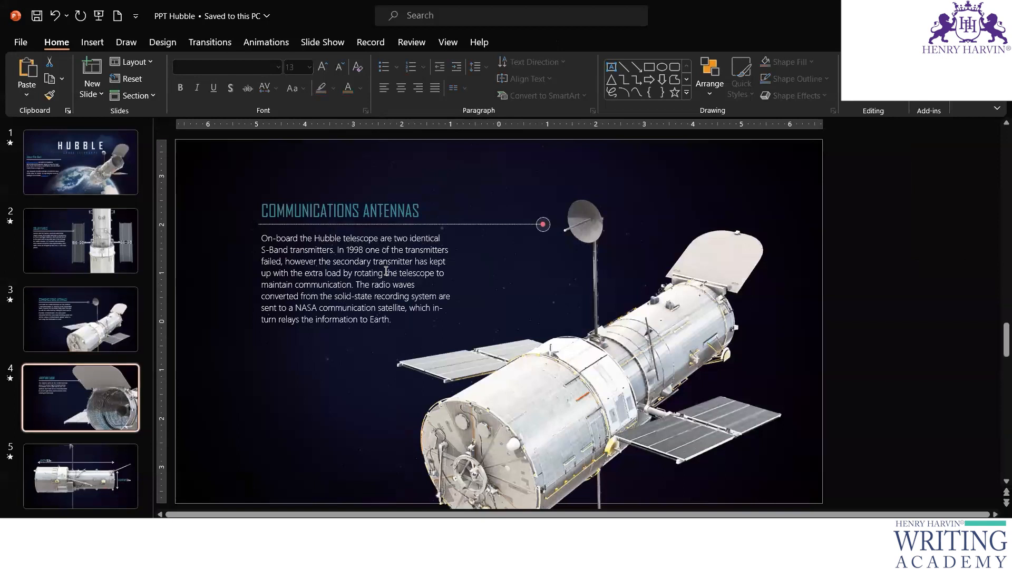
left_click(385, 272)
left_click(80, 241)
left_click(369, 313)
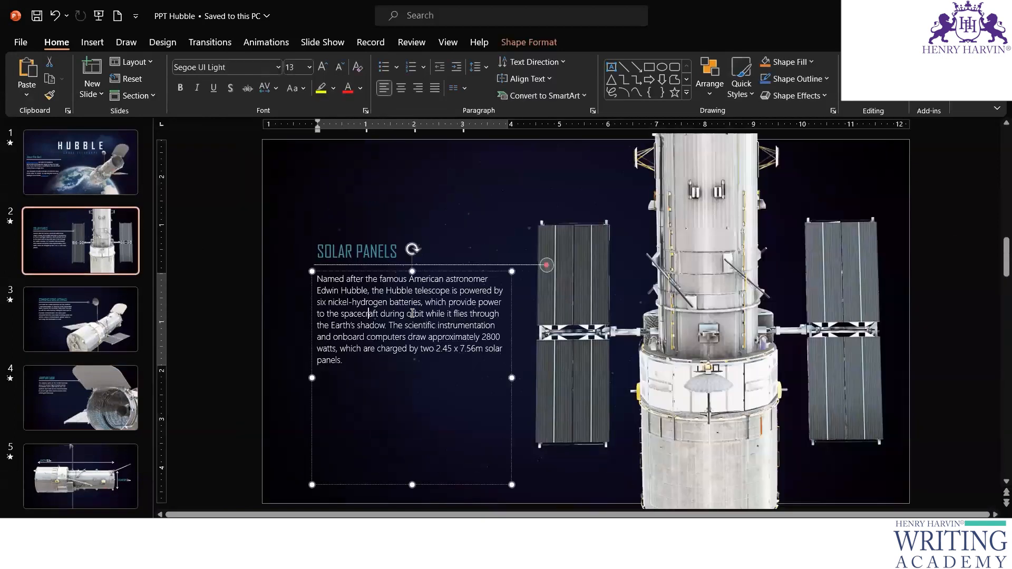
key("ctrl+a")
key("ctrl+c")
Return to the 360° image in Articulate Storyline, paste the description into the Solar Panels marker's body, and move the marker onto the array's lower half
left_click(680, 558)
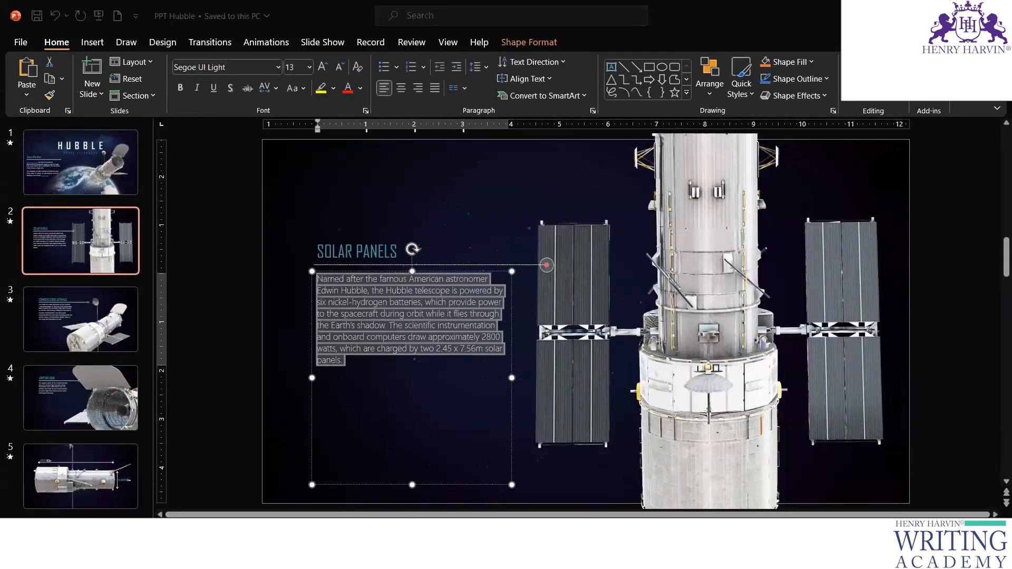
left_click(751, 474)
left_click(430, 225)
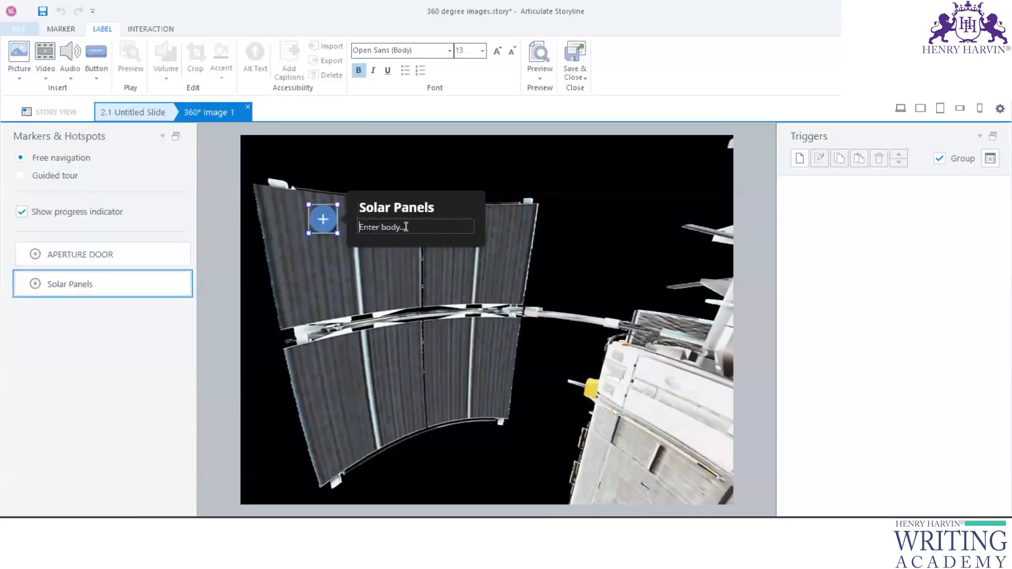
key("ctrl+v")
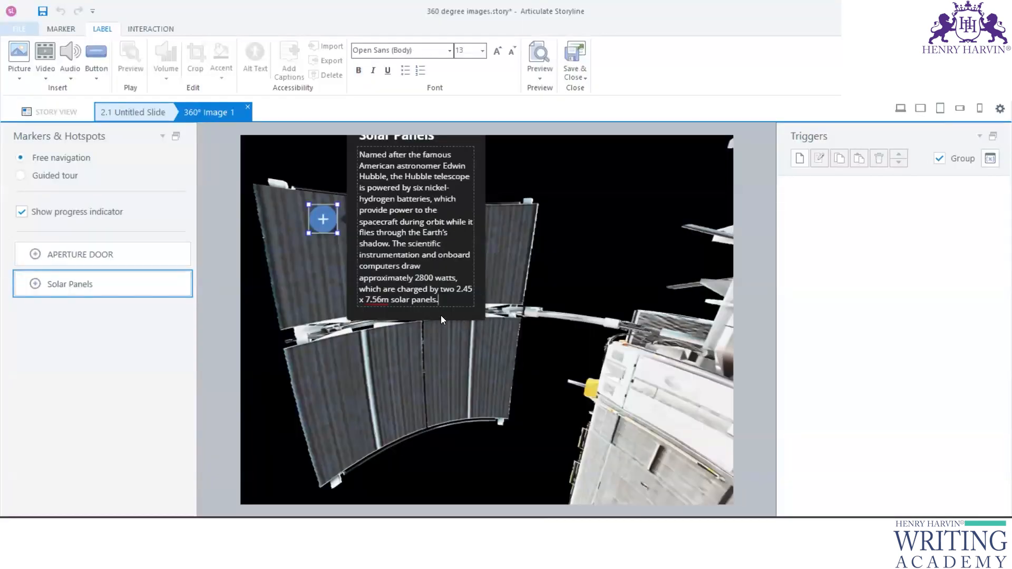
mouse_move(322, 220)
left_mouse_down()
mouse_move(334, 400)
mouse_move(354, 398)
mouse_move(342, 396)
left_mouse_up()
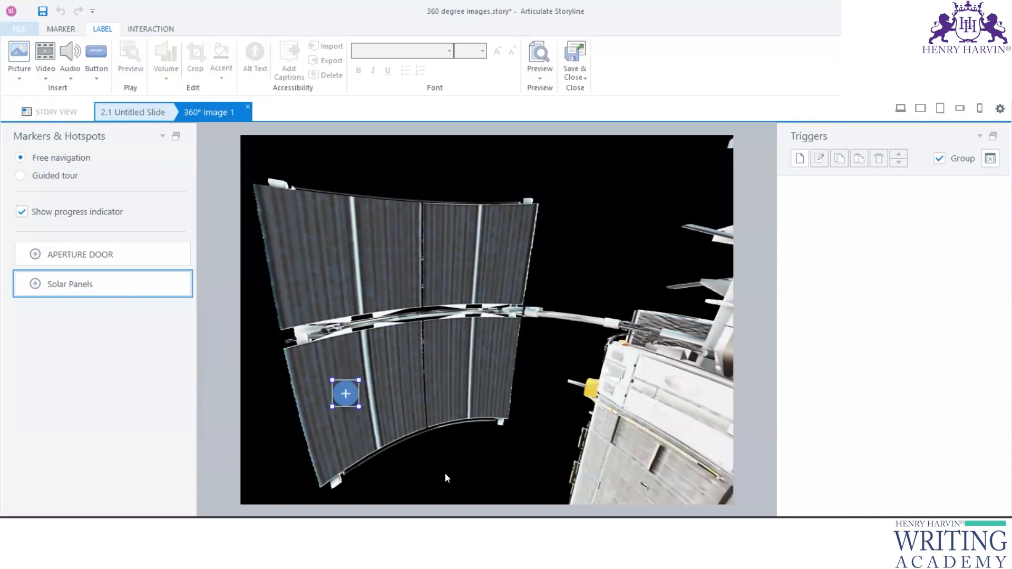
Look around to the telescope's other solar array and review the pulse effect option for markers
left_click_drag(602, 351, 385, 362)
left_click_drag(712, 352, 401, 355)
left_click_drag(698, 325, 280, 177)
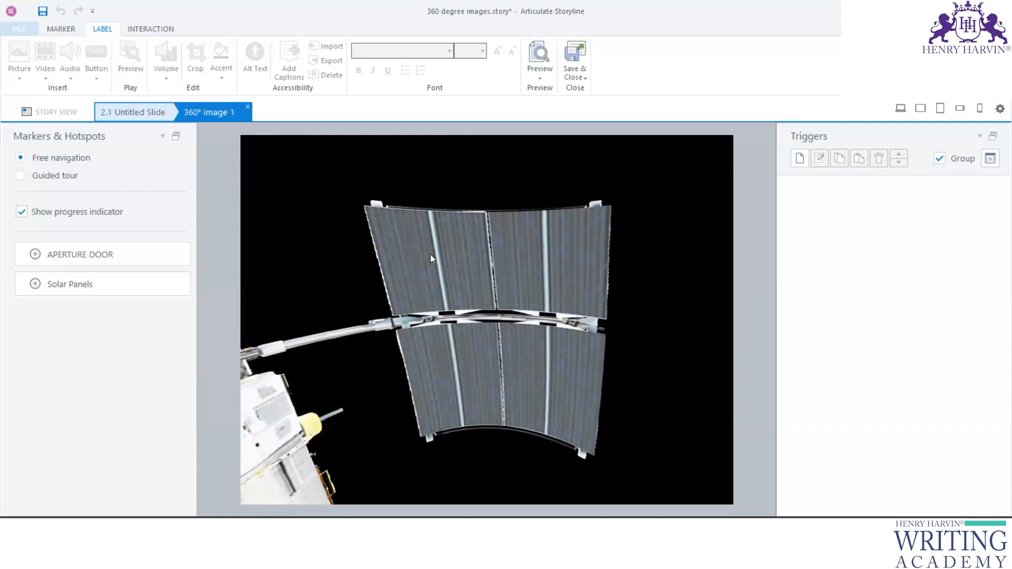
left_click_drag(392, 226, 392, 209)
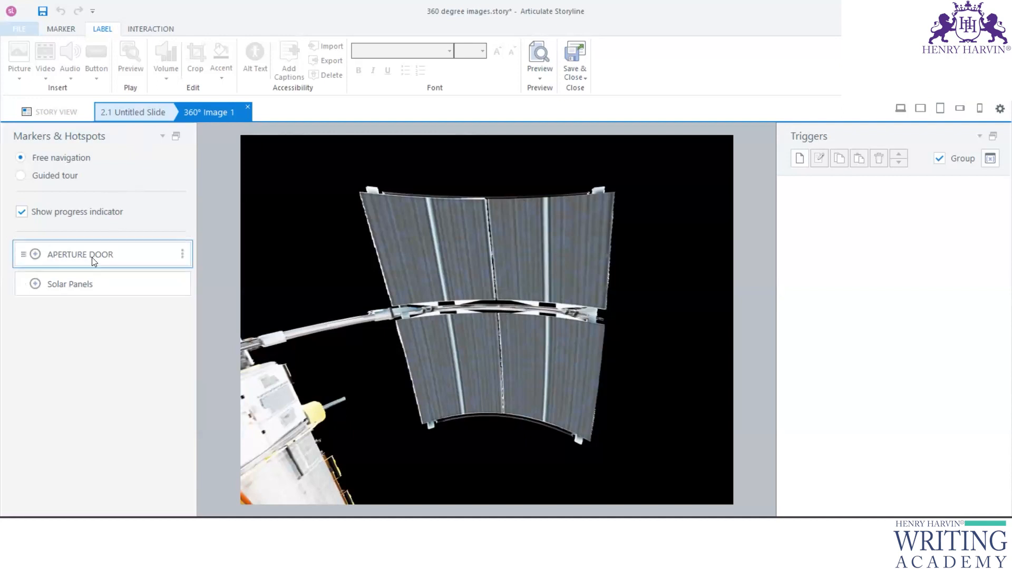
left_click(149, 29)
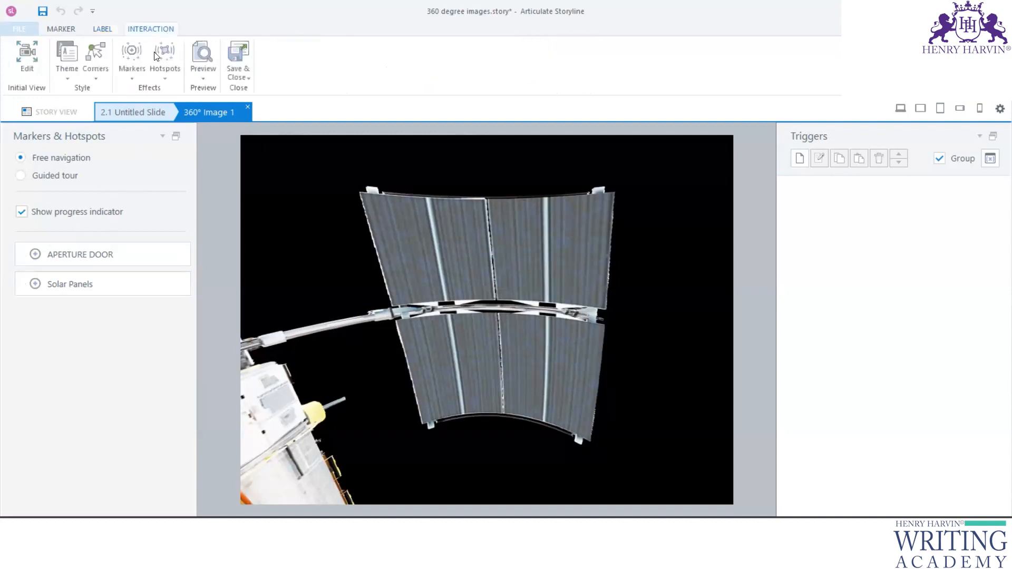
left_click(130, 79)
left_click(361, 189)
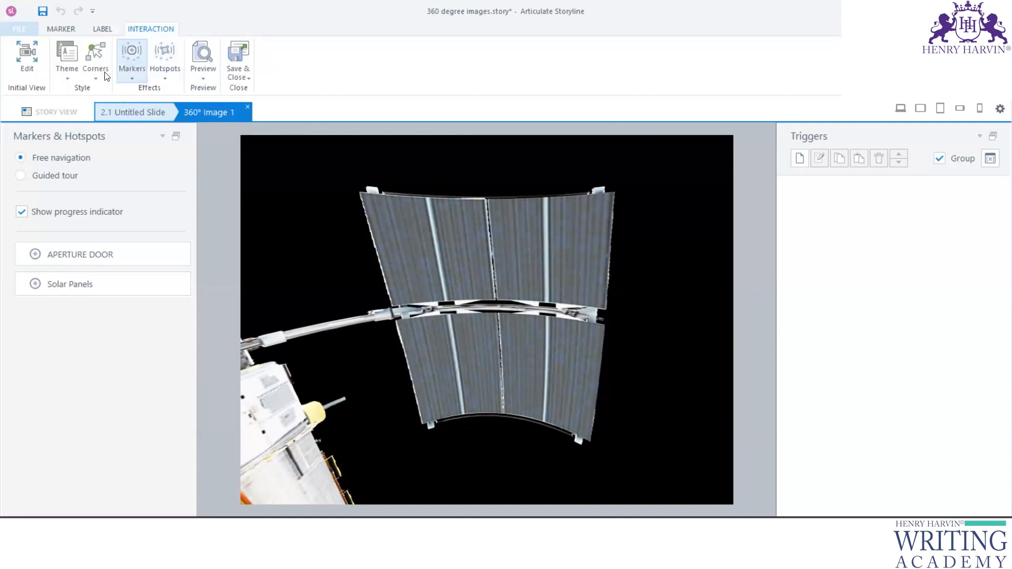
left_click(132, 58)
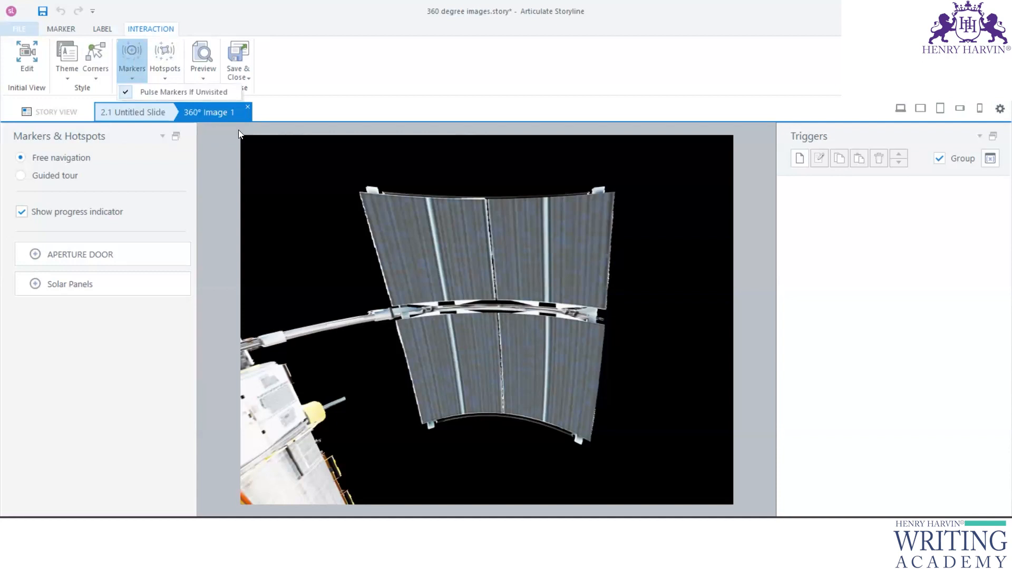
left_click(417, 217)
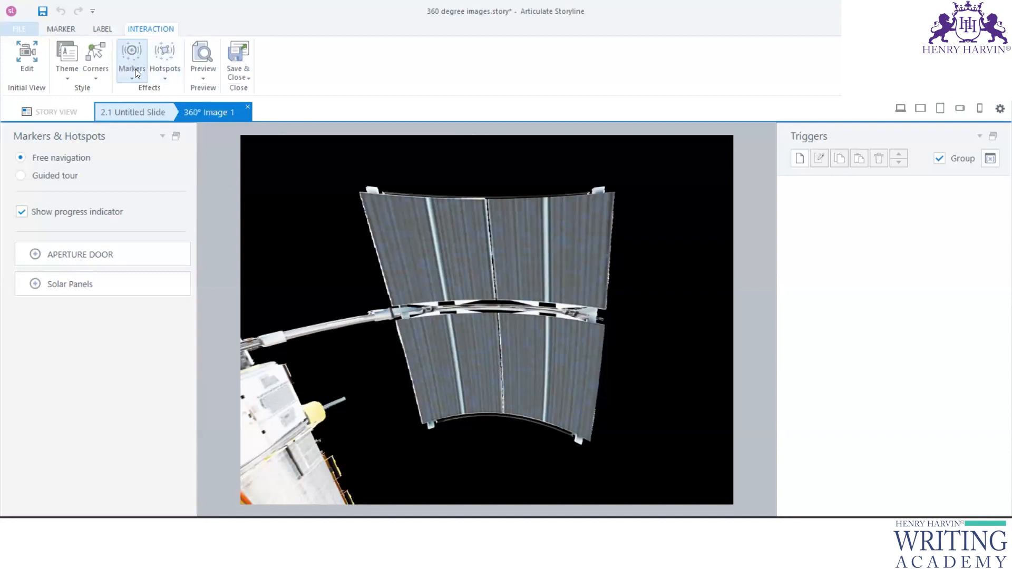
left_click(103, 30)
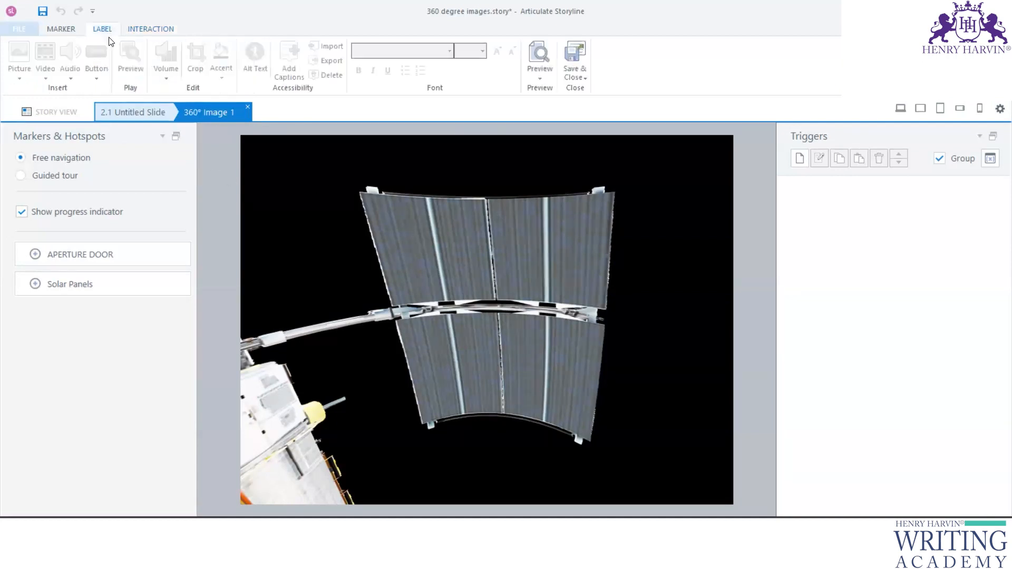
left_click(61, 29)
left_click(92, 58)
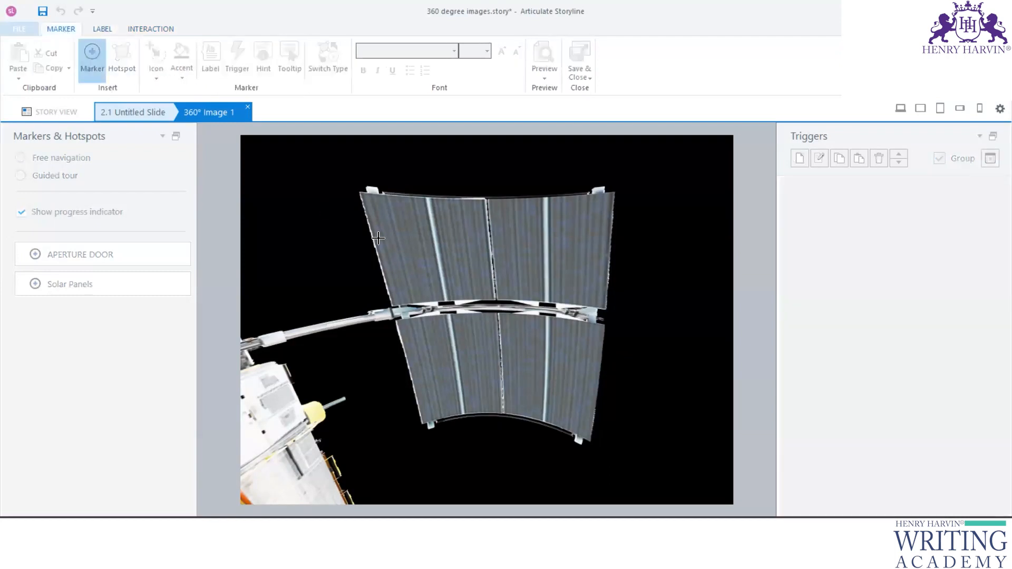
left_click(404, 239)
key("ctrl+v")
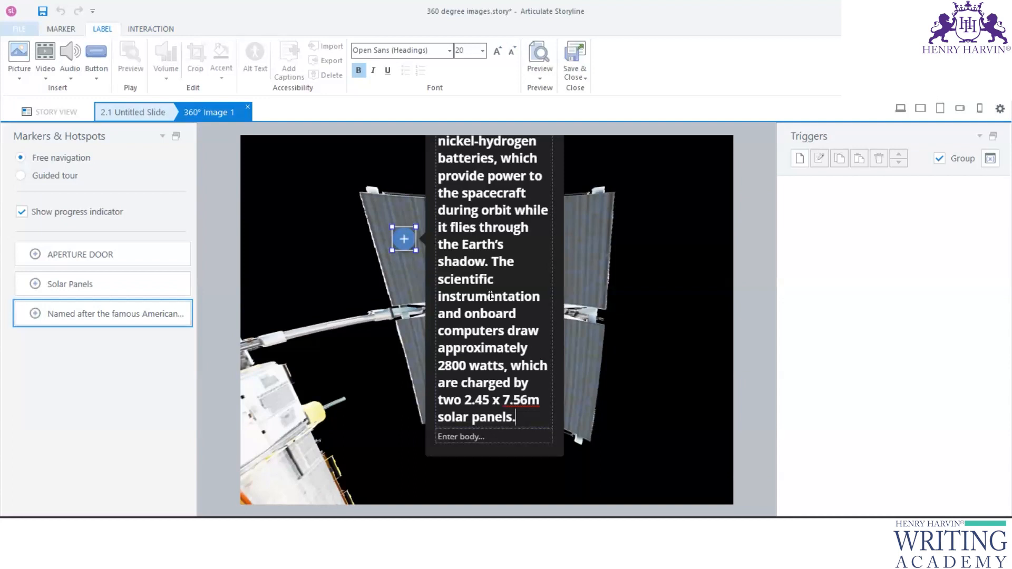
left_click(402, 266)
left_click(406, 240)
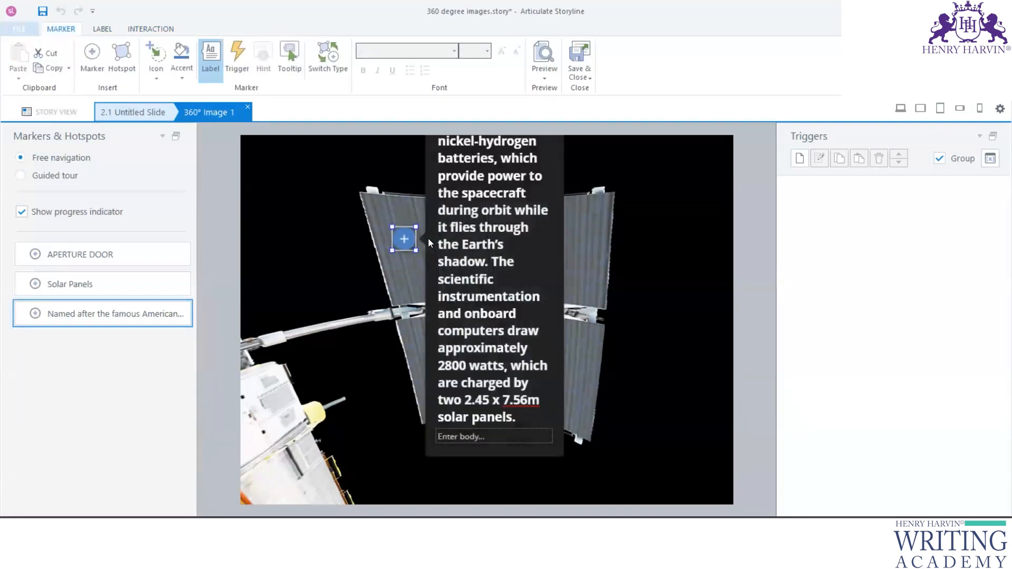
key("Delete")
Add a marker on the upper half of the second solar array and paste the copied solar panel description as its body
left_click(92, 53)
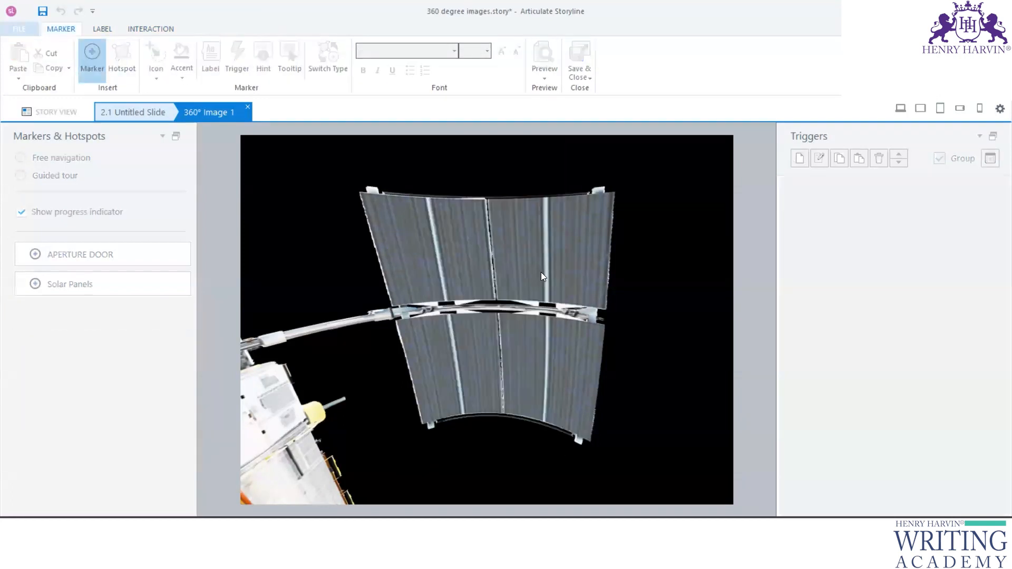
left_click(493, 232)
left_click(403, 241)
type("Named after the famous American astronomer Edwin Hubble, the Hubble telescope is powered by six nickel-hydrogen batteries, which provide power to the spacecraft during orbit while it flies through the Earth’s shadow. The scientific instrumentation and onboard computers draw approximately 2800 watts, which are charged by two 2.45 x 7.56m solar panels.")
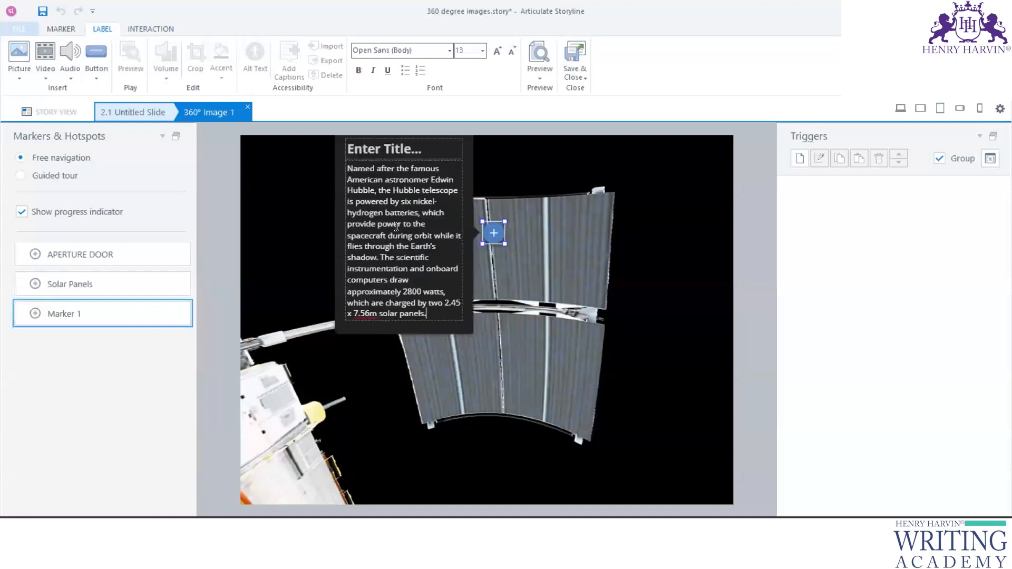
Title the second solar array's marker Solar Panel
left_click(393, 149)
type("Slar P")
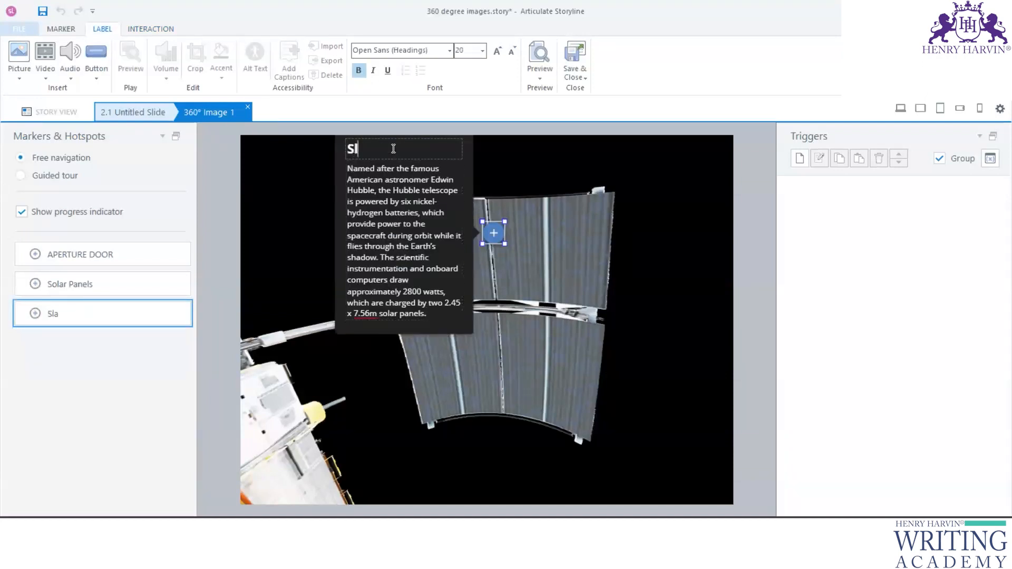
type("anel")
left_click(354, 148)
type("o")
left_click(610, 457)
In the PPT Hubble presentation, go to slide 3 and copy its title text, COMMUNICATIONS ANTENNAS
mouse_move(369, 408)
left_mouse_down()
mouse_move(463, 415)
mouse_move(456, 343)
mouse_move(484, 290)
mouse_move(480, 270)
mouse_move(575, 461)
mouse_move(488, 357)
mouse_move(518, 474)
mouse_move(514, 266)
mouse_move(569, 401)
mouse_move(603, 377)
mouse_move(554, 434)
mouse_move(511, 276)
mouse_move(491, 369)
mouse_move(457, 254)
mouse_move(564, 227)
mouse_move(543, 180)
mouse_move(474, 299)
mouse_move(426, 358)
mouse_move(489, 309)
mouse_move(502, 283)
left_mouse_up()
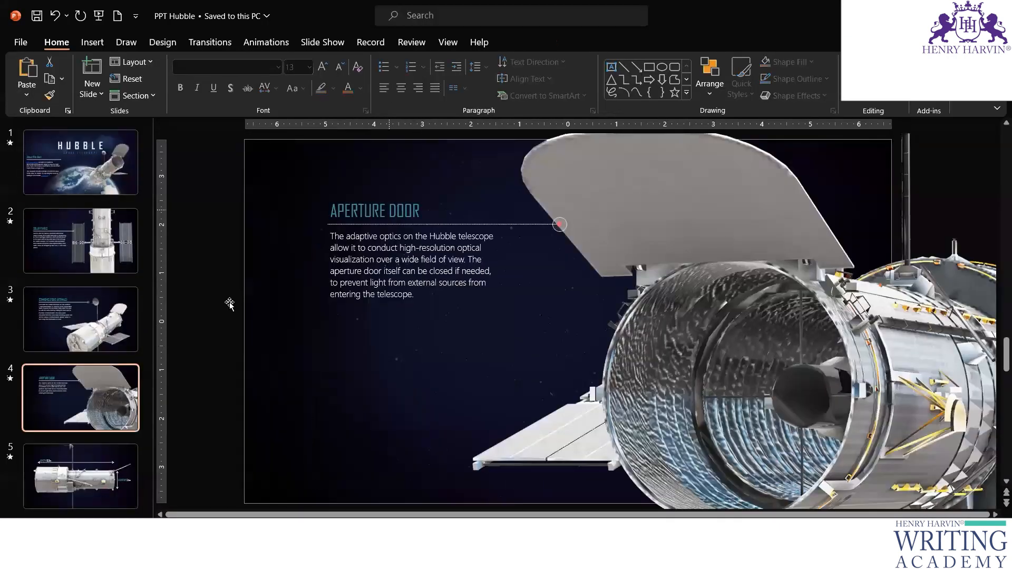
left_click(394, 208)
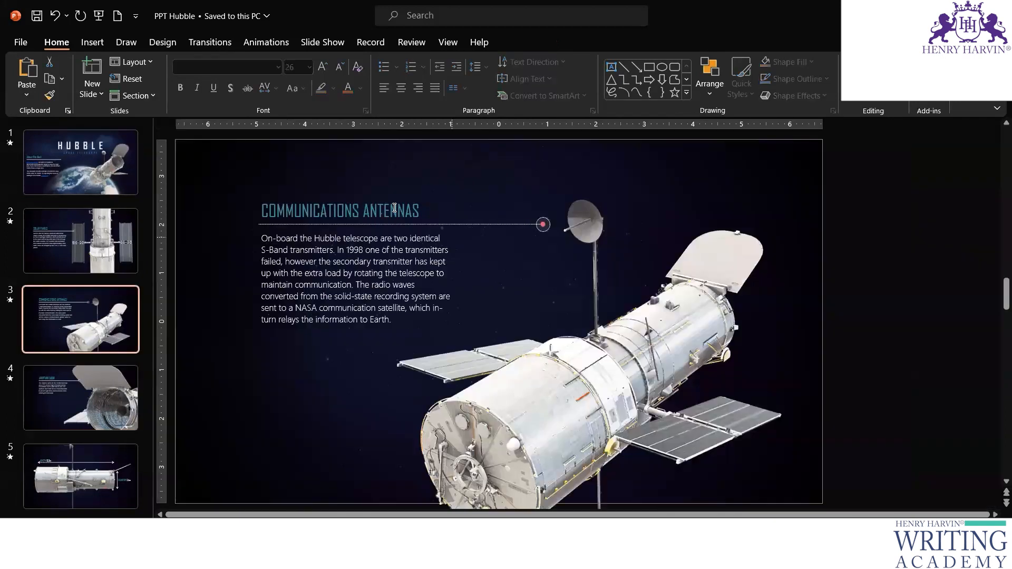
left_click(395, 208)
key("ctrl+a")
key("ctrl+c")
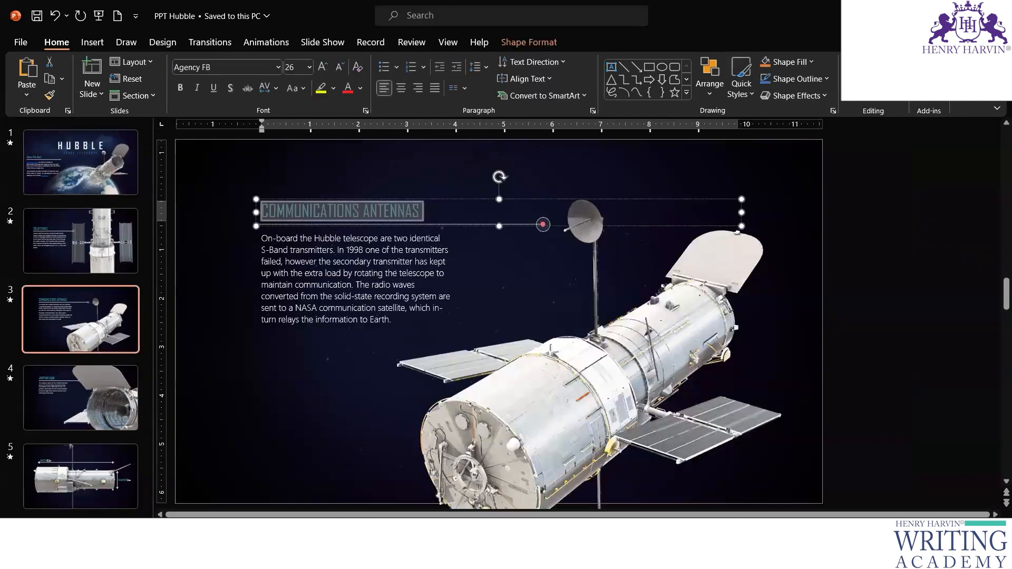
Switch back to the 360° image in Articulate Storyline, add a marker at the antenna's tip and paste COMMUNICATIONS ANTENNAS as its title
left_click(680, 553)
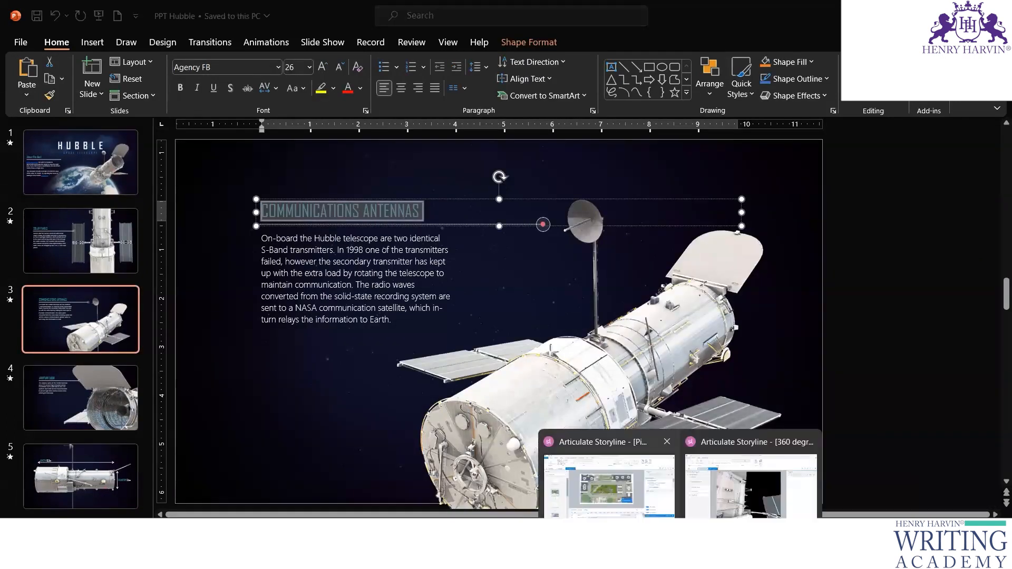
left_click(750, 485)
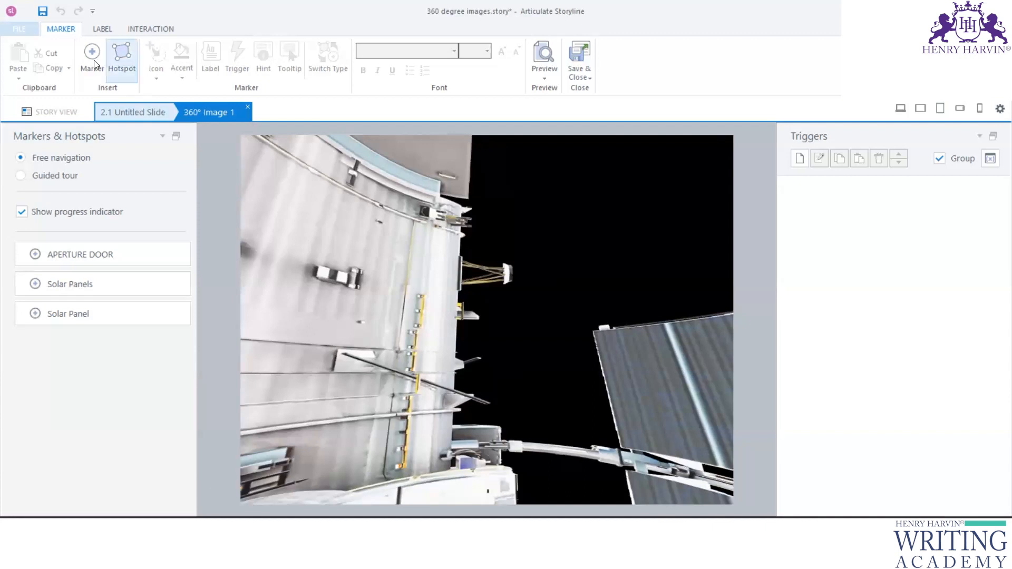
left_click(93, 60)
left_click(513, 265)
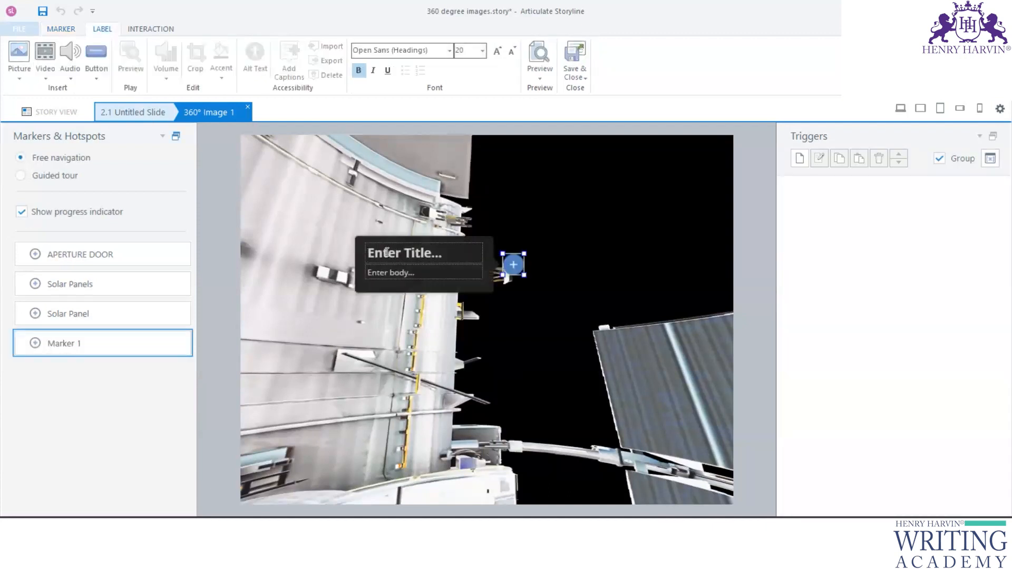
key("ctrl+v")
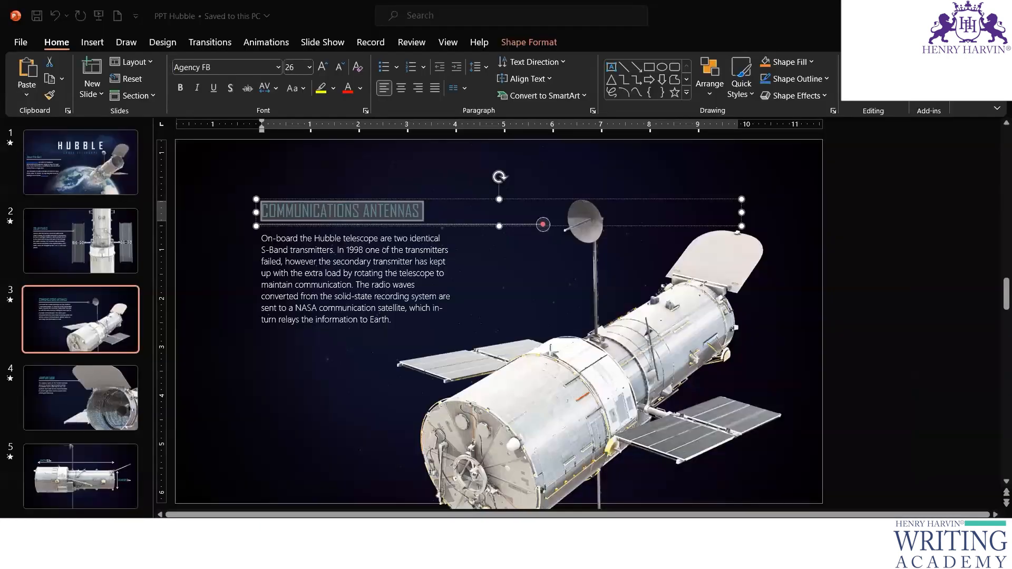
Copy the antenna description from slide 3 of PPT Hubble into the marker's body, and move the marker just above the antenna
left_click(369, 292)
key("ctrl+a")
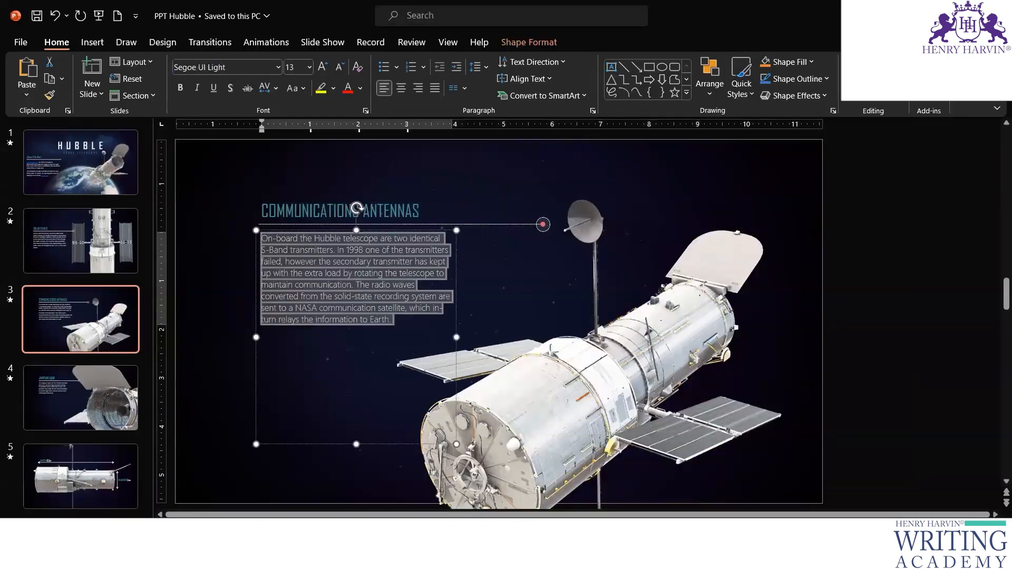
mouse_move(680, 528)
left_click(741, 483)
left_click(435, 271)
left_click(448, 279)
key("ctrl+v")
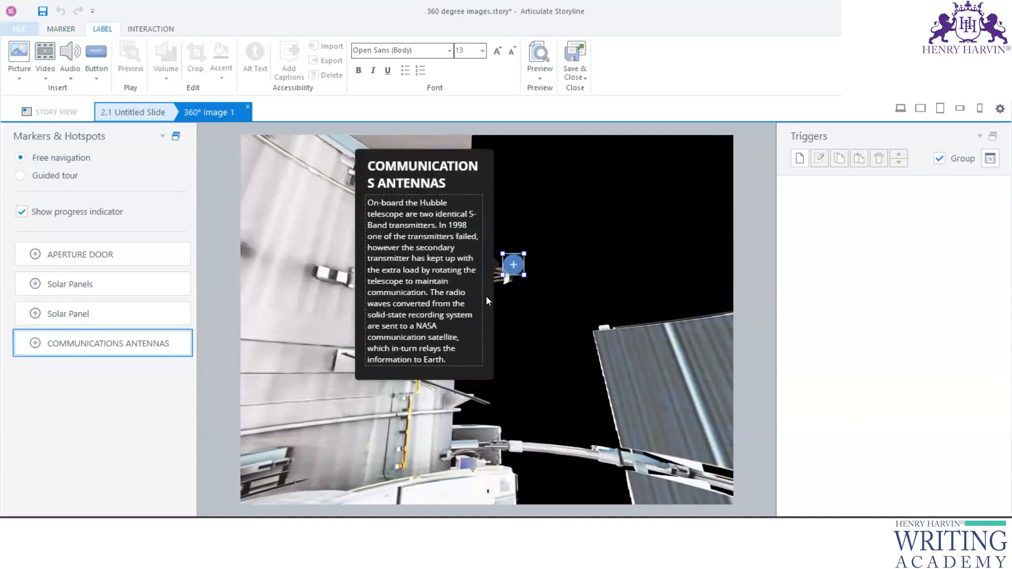
left_click(515, 263)
left_click_drag(516, 263, 508, 246)
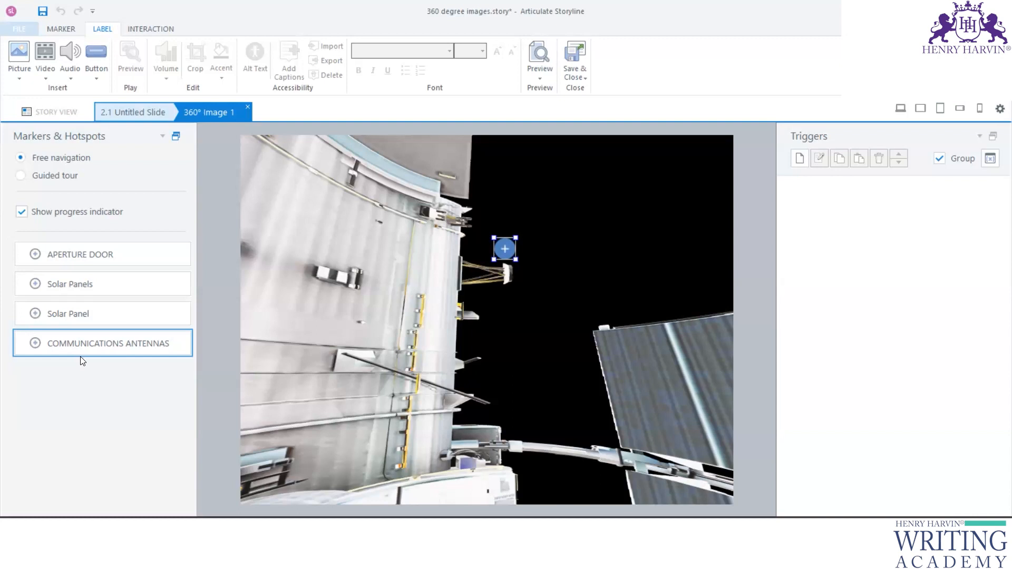
mouse_move(261, 350)
left_mouse_down()
mouse_move(567, 318)
mouse_move(708, 362)
mouse_move(521, 282)
mouse_move(498, 472)
mouse_move(552, 289)
mouse_move(505, 349)
mouse_move(497, 284)
mouse_move(498, 375)
mouse_move(512, 366)
mouse_move(369, 216)
left_mouse_up()
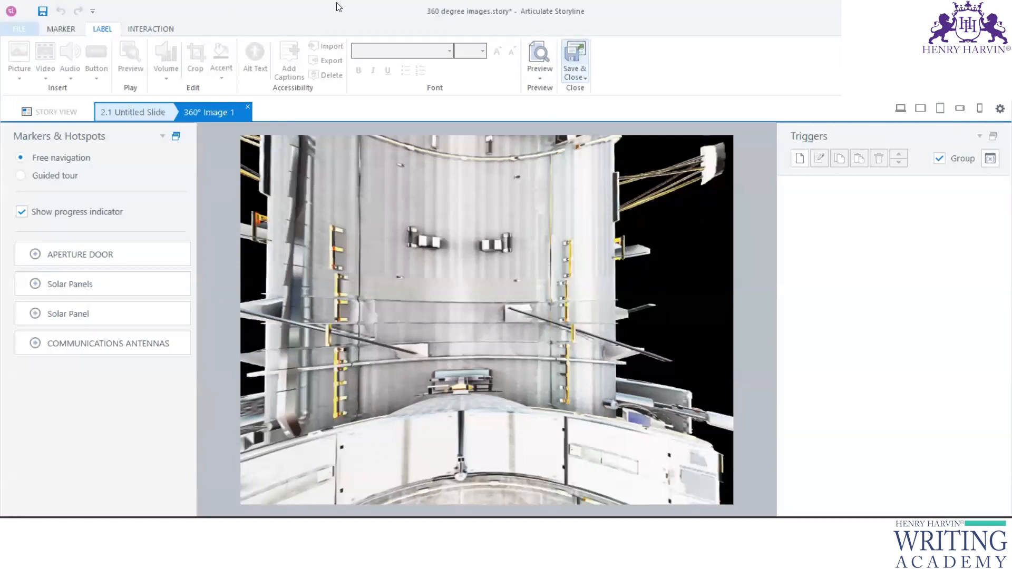
left_click(62, 28)
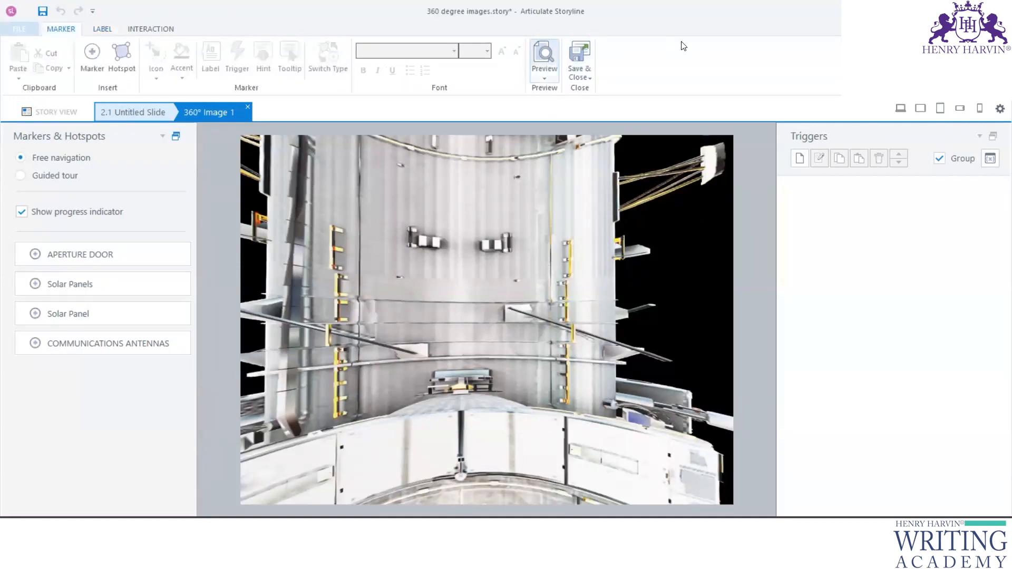
left_click(100, 29)
left_click(157, 29)
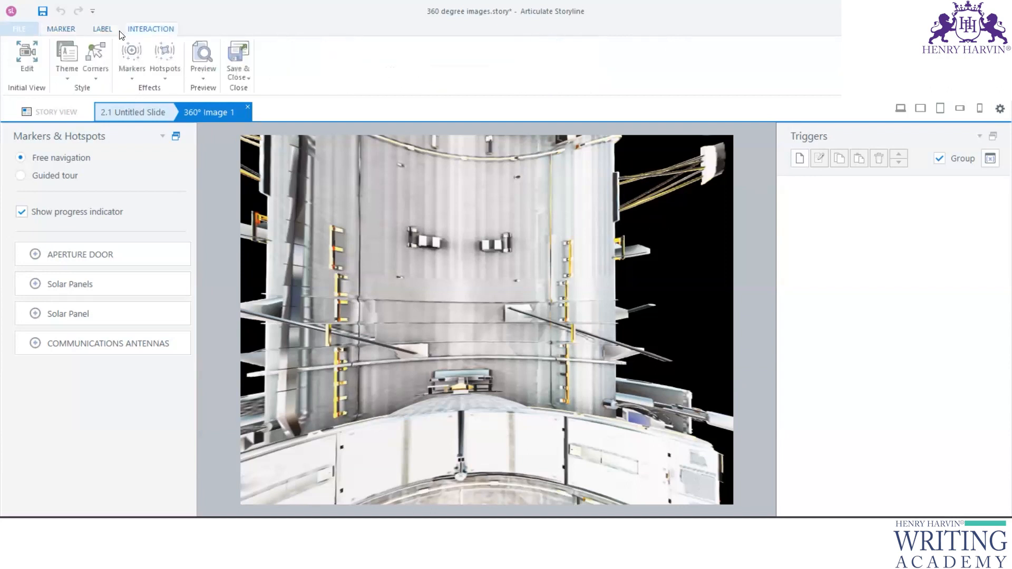
Save and close the 360° image on slide 2.1 and preview that slide
left_click(62, 29)
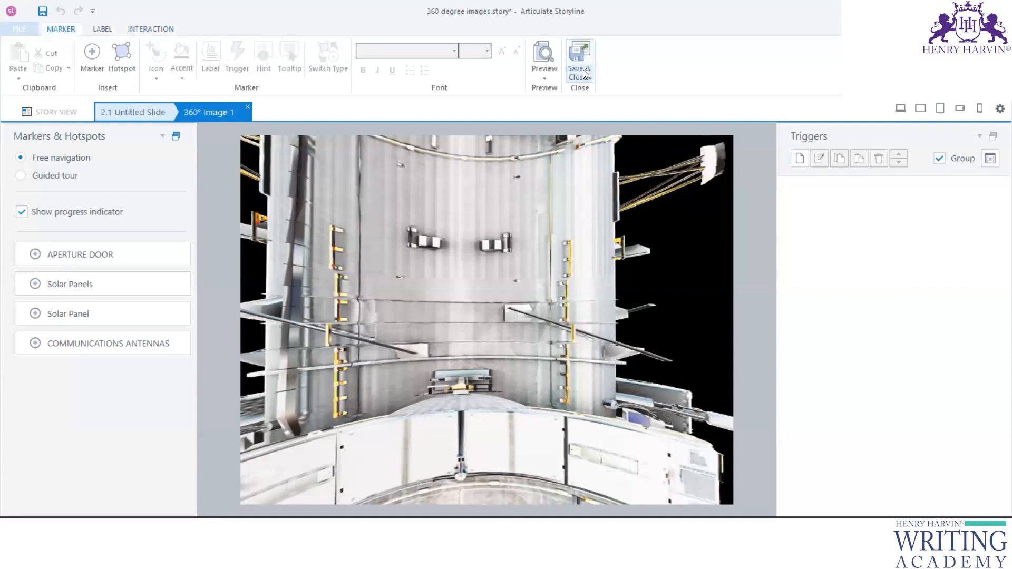
left_click(584, 74)
left_click(604, 93)
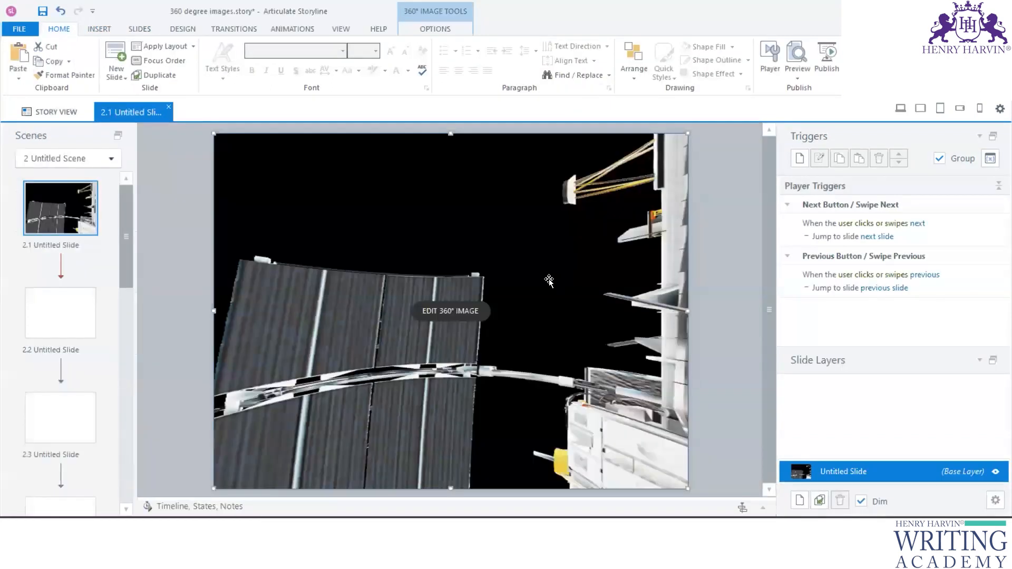
left_click(797, 64)
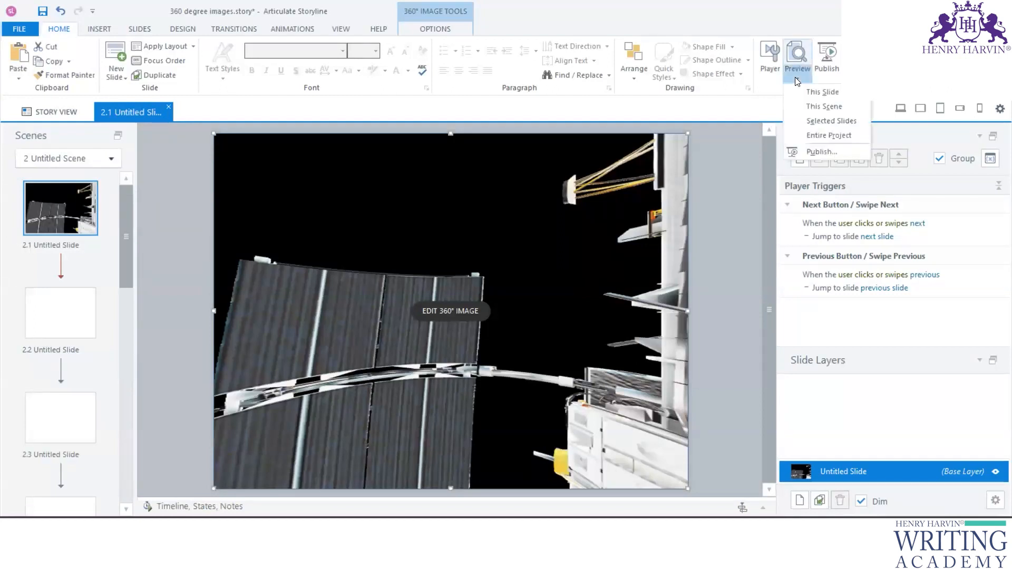
left_click(829, 91)
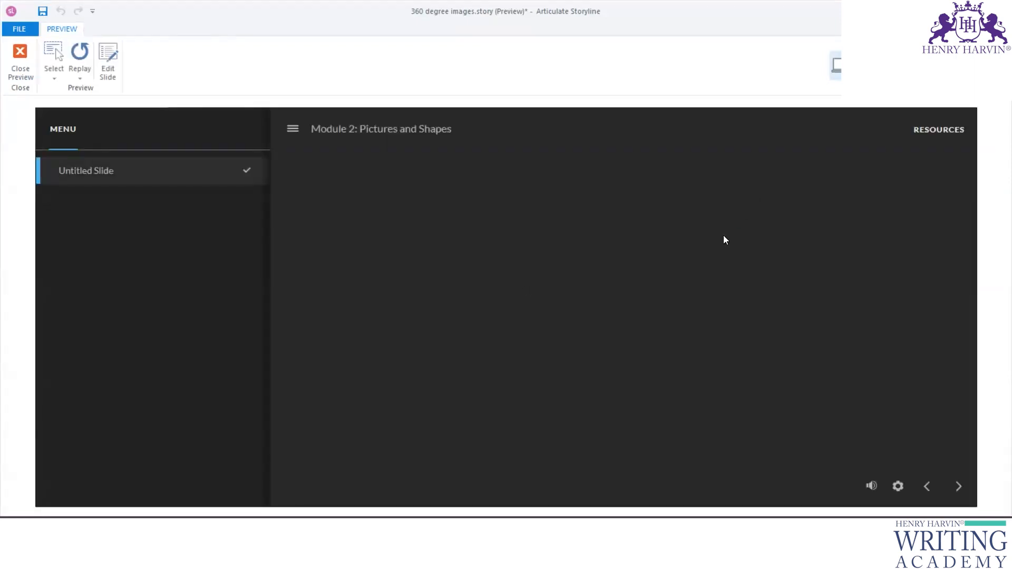
Pan around the previewed 360° image, open the label of each solar panel, aperture door and antenna marker, and close the preview
left_click_drag(588, 336, 625, 292)
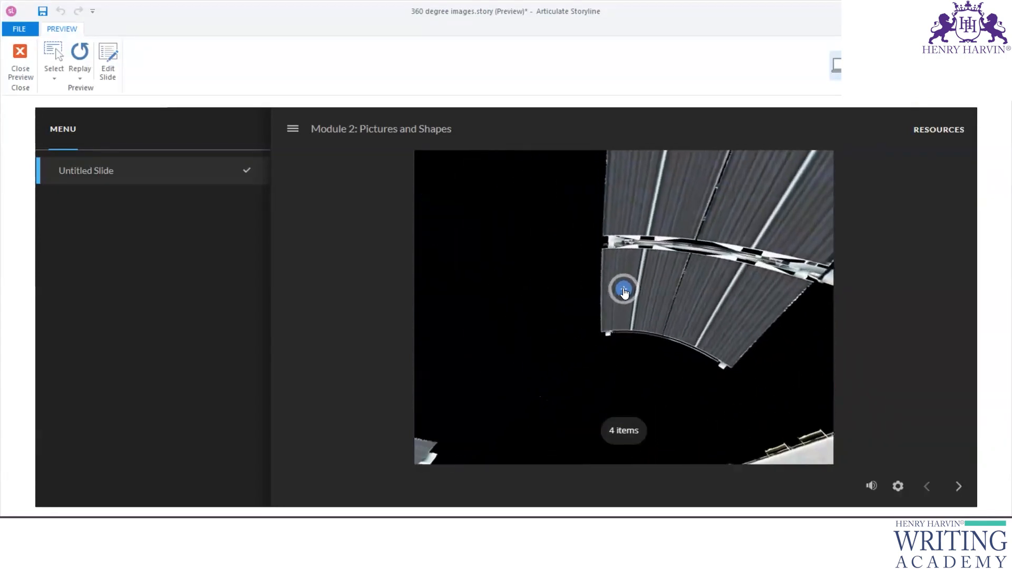
left_click(623, 291)
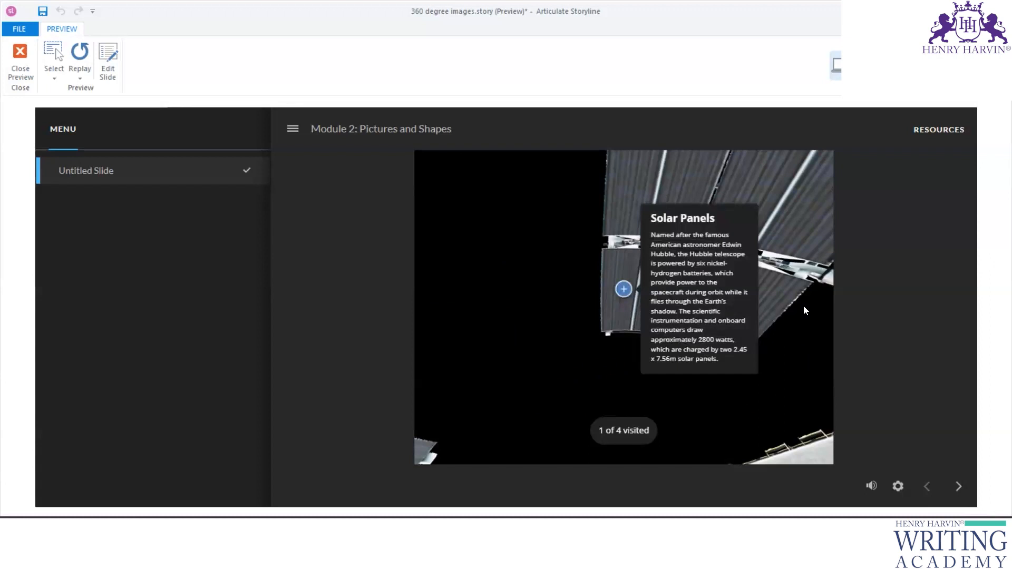
left_click_drag(805, 306, 589, 242)
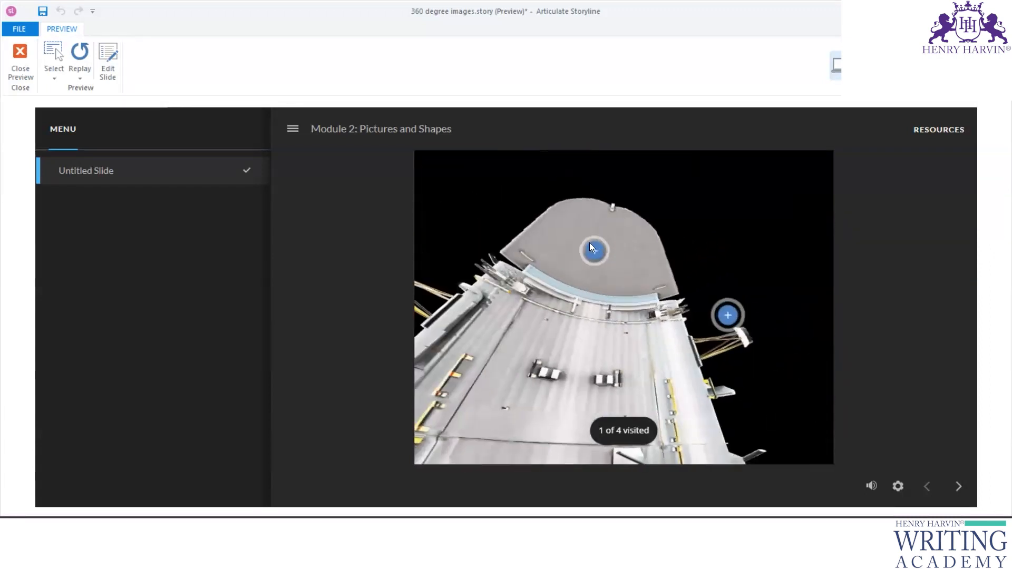
left_click(590, 245)
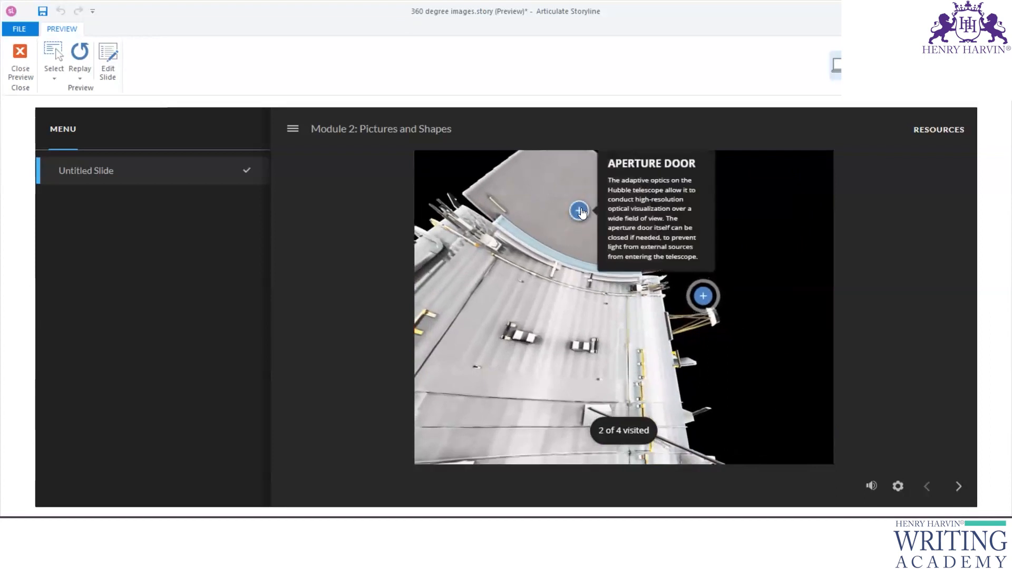
left_click(703, 296)
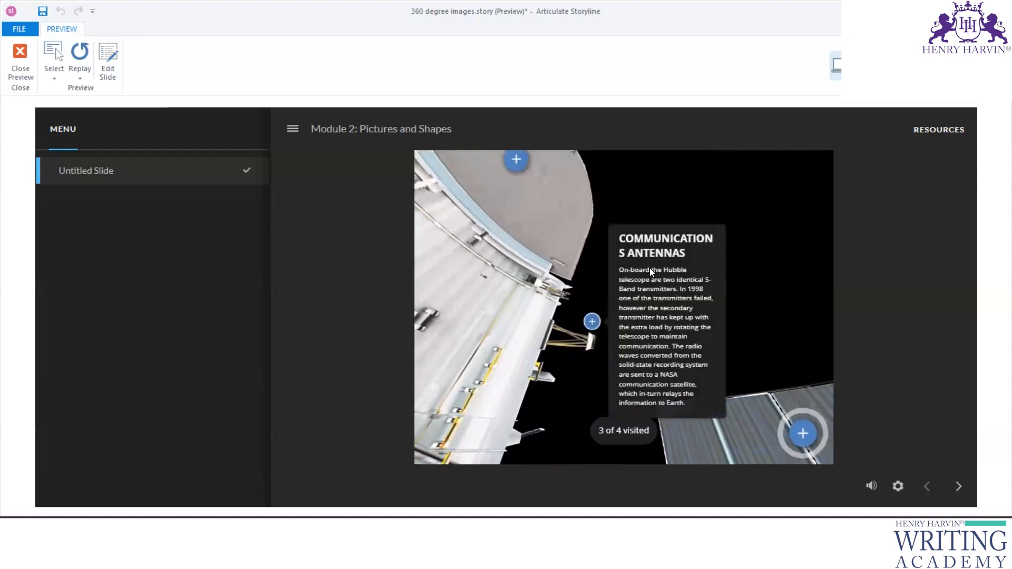
left_click_drag(741, 371, 604, 350)
left_click(583, 356)
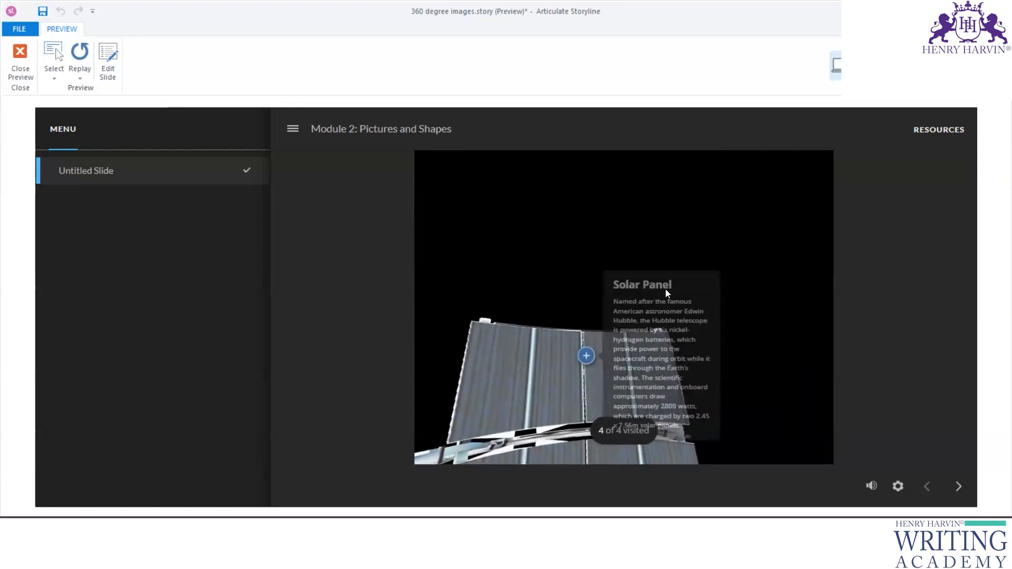
left_click(775, 324)
left_click_drag(774, 323, 137, 155)
left_click(20, 58)
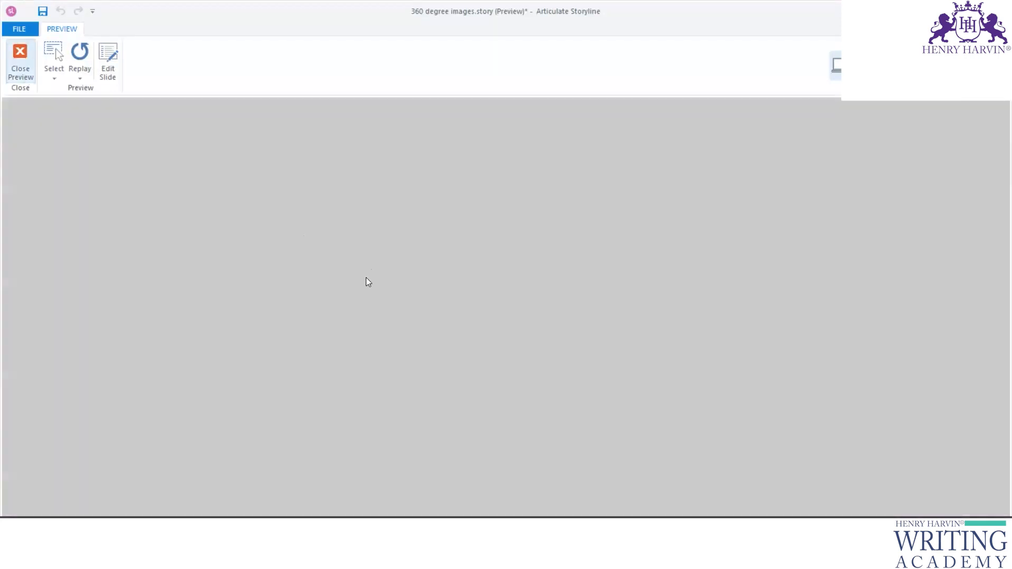
Insert the 360° image Hubble 2 (4) on slide 2.2 and open it for editing
left_click(66, 330)
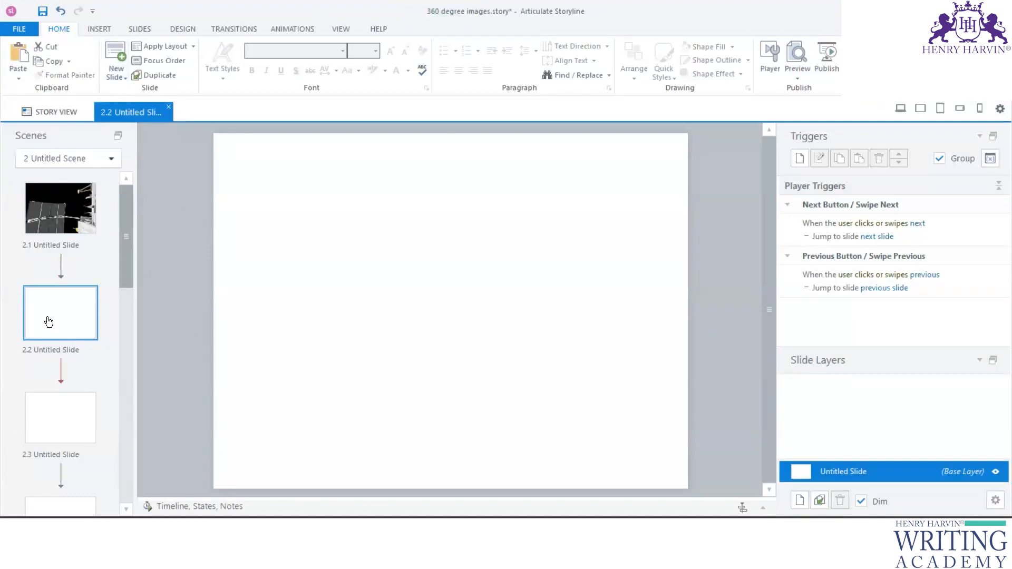
left_click(101, 30)
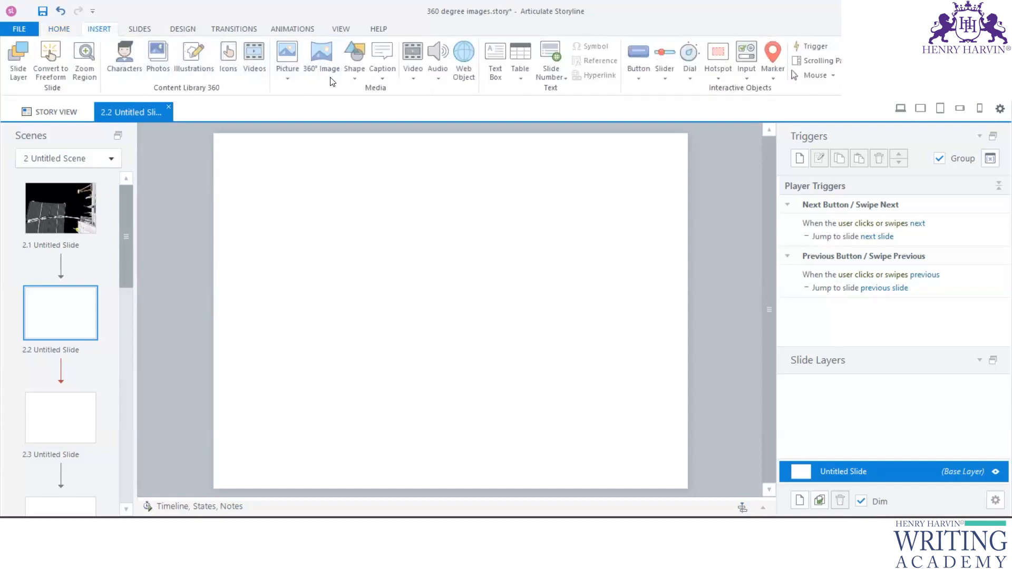
left_click(320, 52)
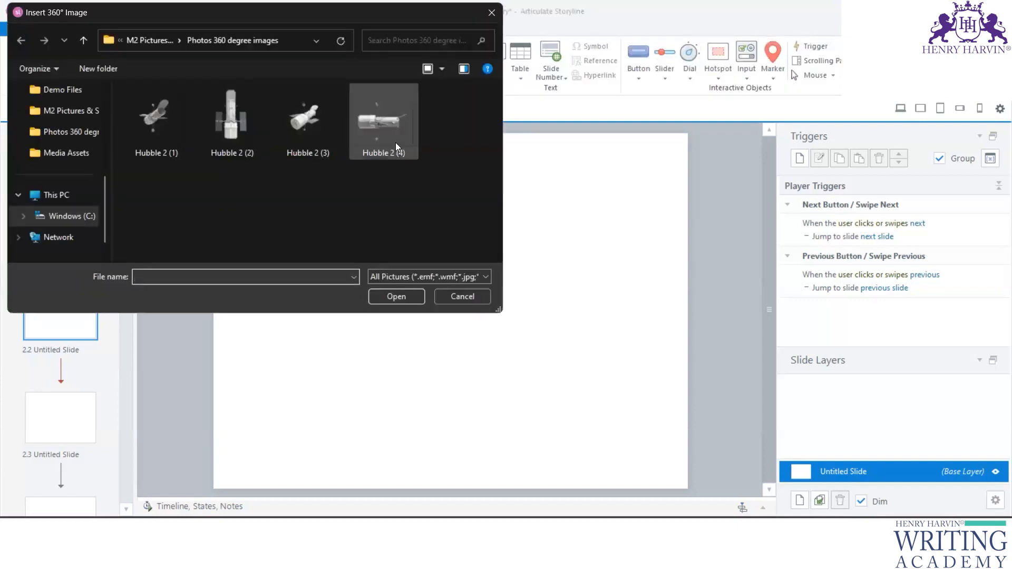
left_click(389, 122)
left_click(397, 297)
left_click(470, 321)
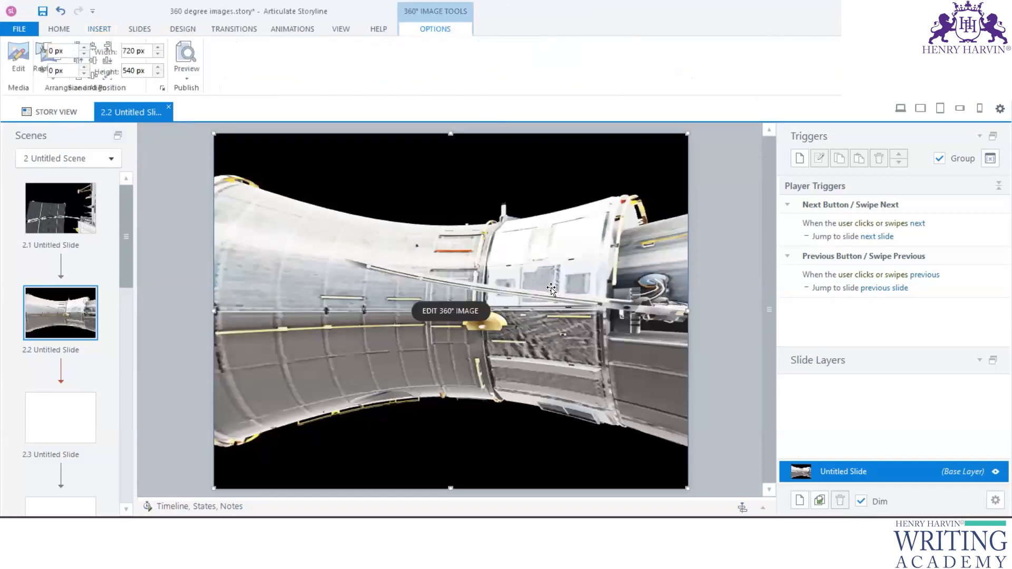
left_click(440, 313)
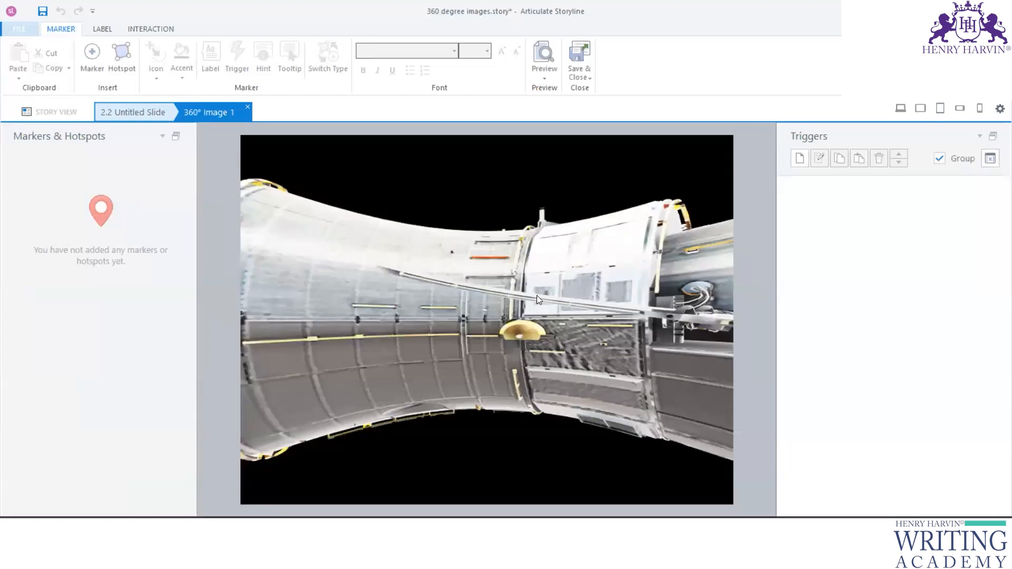
Switch to the PPT Hubble presentation and rotate the 3D telescope model on slide 3 so its circular end faces the front
left_click_drag(624, 300, 346, 280)
left_click_drag(635, 341, 424, 335)
left_click_drag(633, 328, 274, 464)
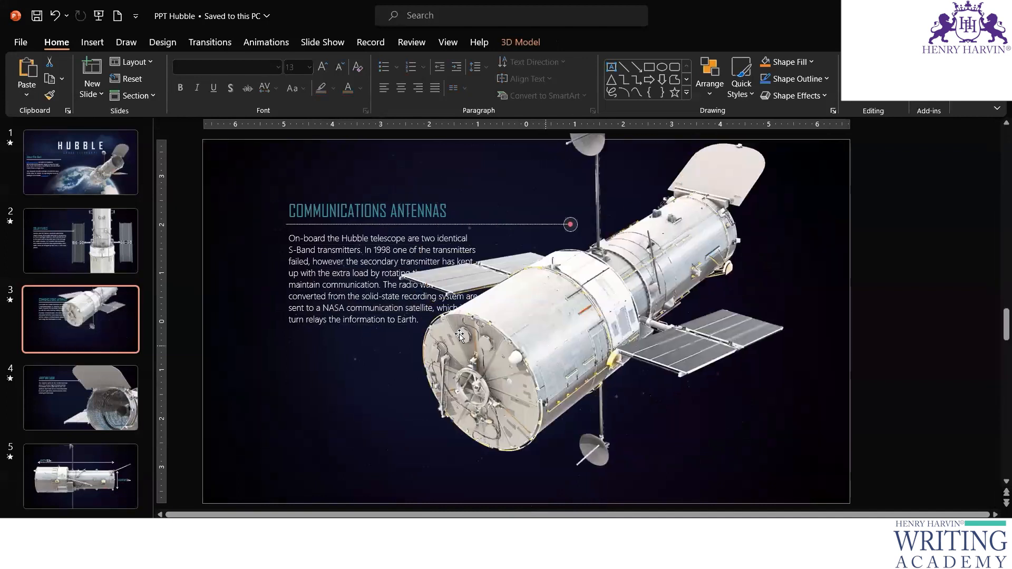
left_click(108, 404)
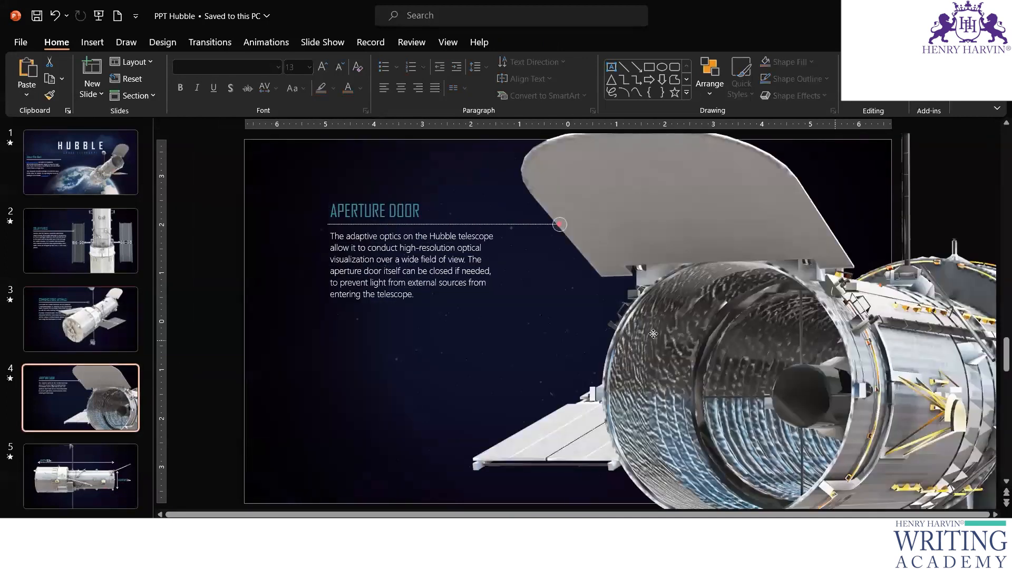
key("Up")
left_click(588, 324)
left_click_drag(614, 290, 532, 397)
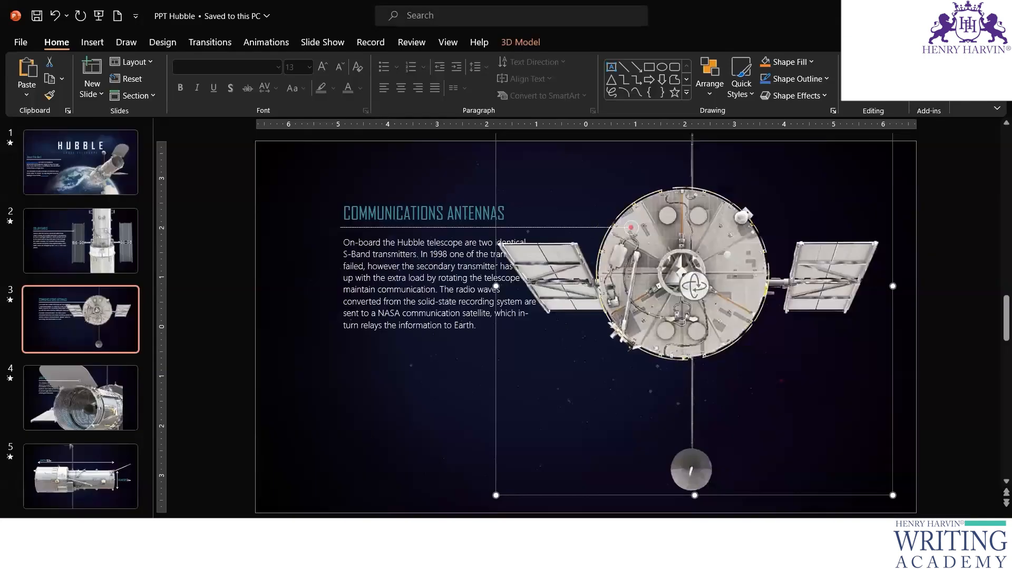
Copy the title text COMMUNICATIONS ANTENNAS from slide 3 and switch back to the 360° image in Articulate Storyline
left_click(487, 212)
key("ctrl+a")
key("ctrl+c")
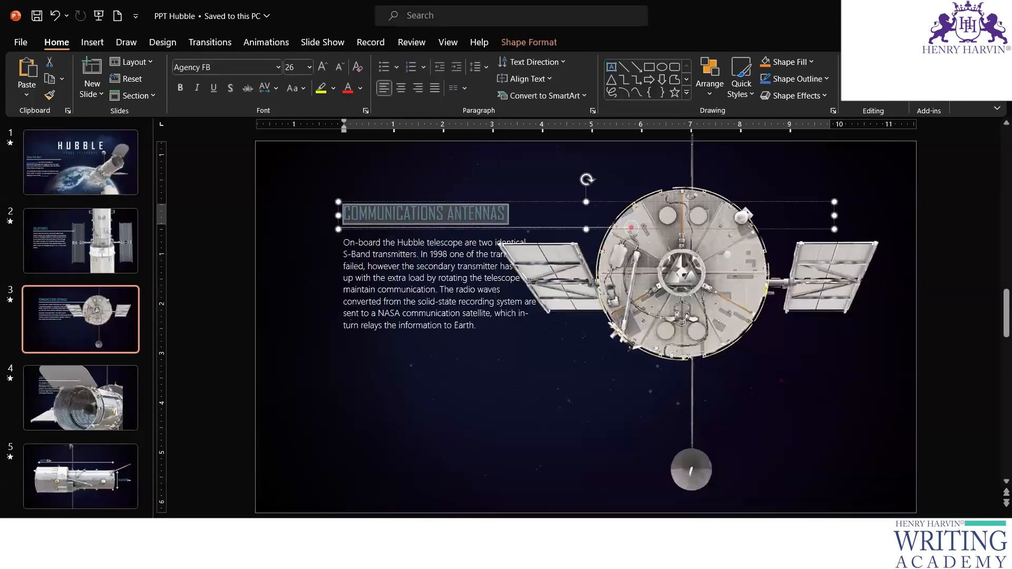
left_click(681, 557)
left_click(750, 488)
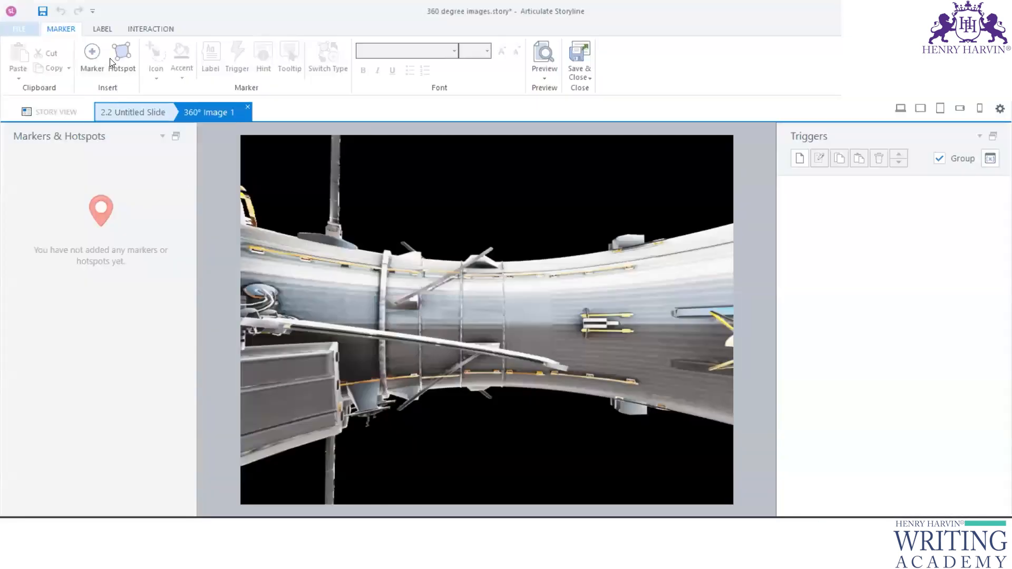
Draw a rectangular hotspot over the upper antenna dish and paste COMMUNICATIONS ANTENNAS as its title
left_click_drag(469, 323, 540, 457)
left_click_drag(546, 289, 493, 265)
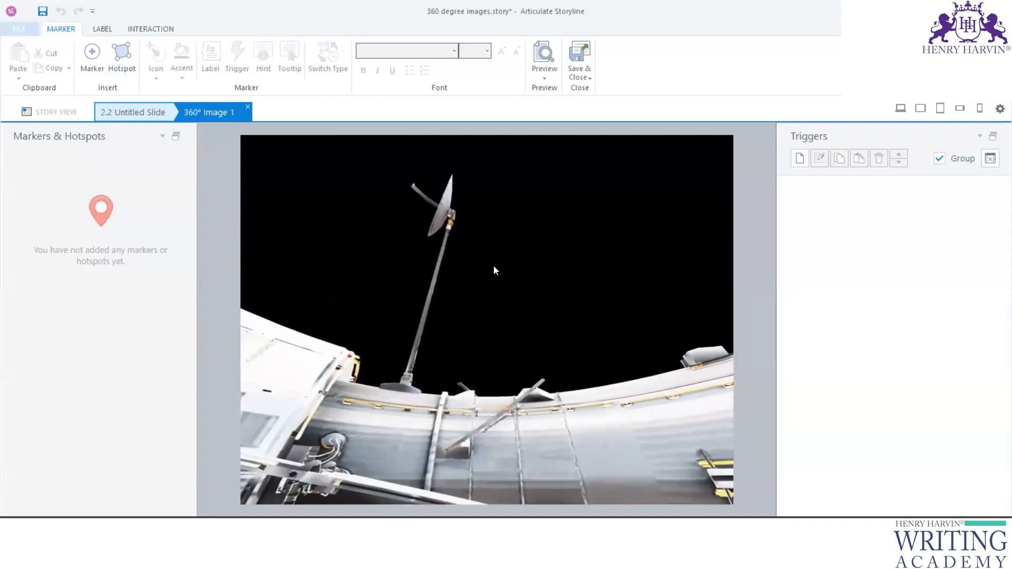
left_click(122, 58)
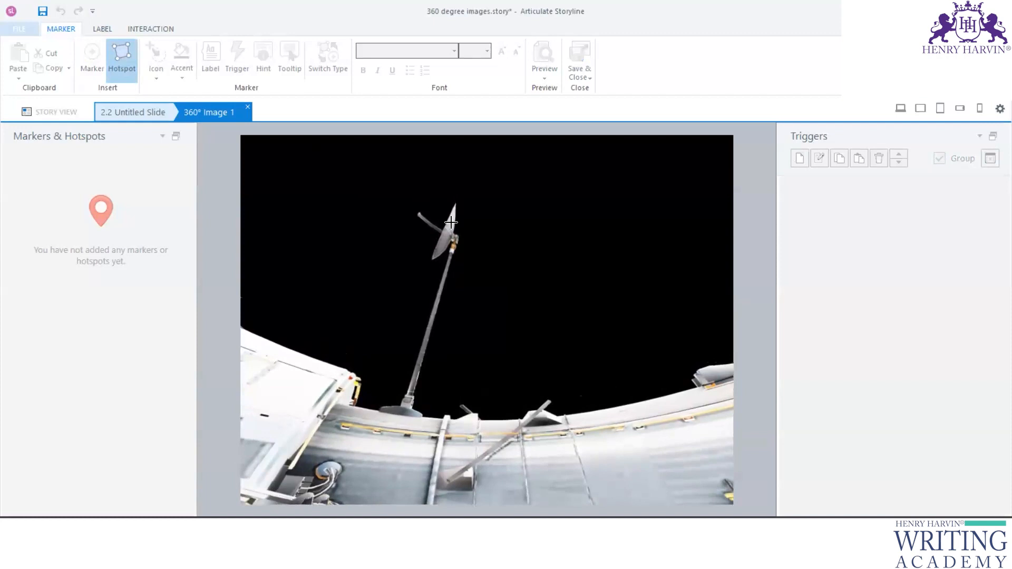
left_click_drag(473, 271, 486, 287)
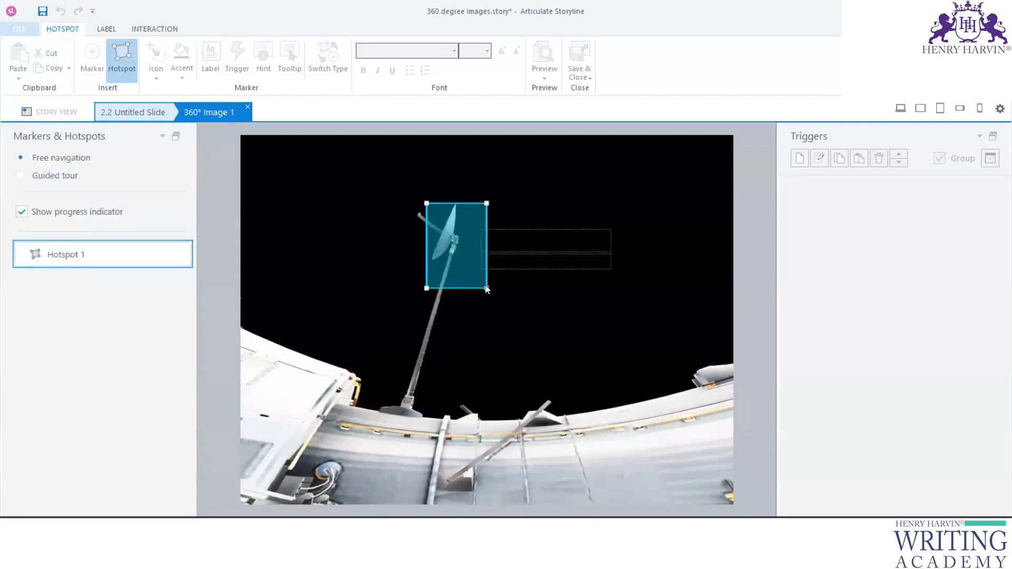
key("ctrl+v")
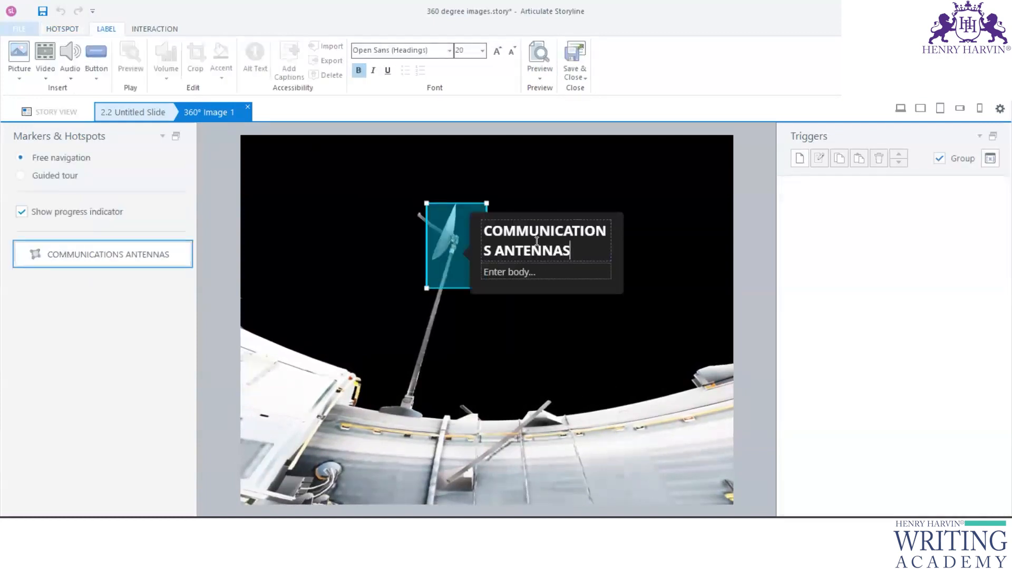
left_click(633, 355)
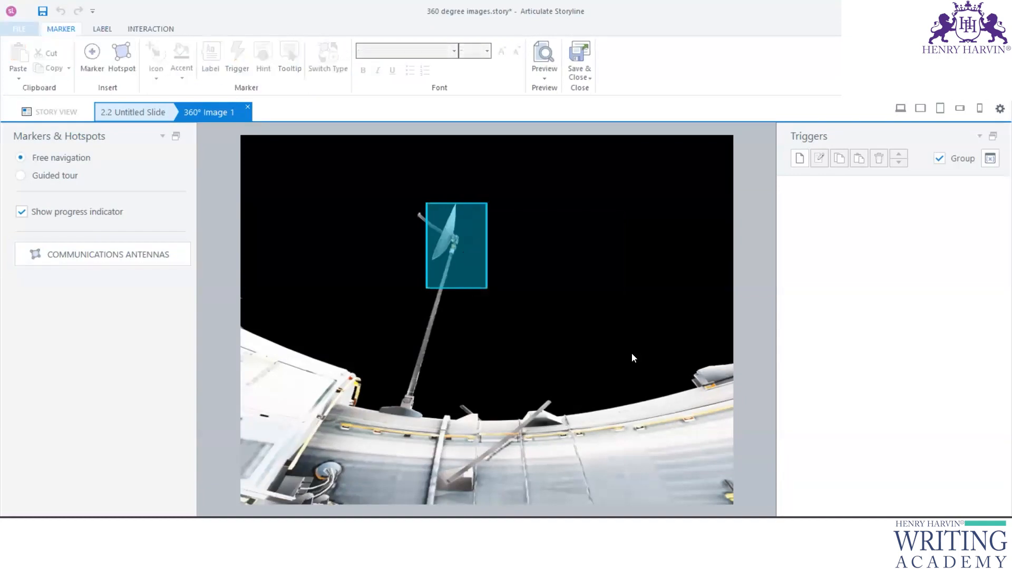
Switch to the PPT Hubble presentation and look through slides 2 to 4 for another part to label
left_click(563, 558)
left_click(79, 253)
left_click(398, 254)
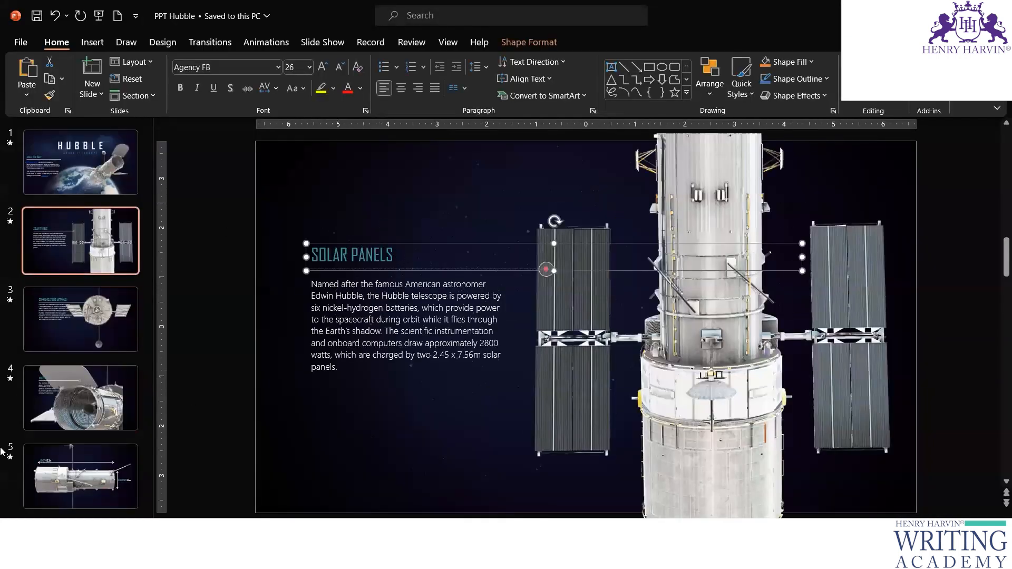
left_click(47, 470)
left_click(109, 310)
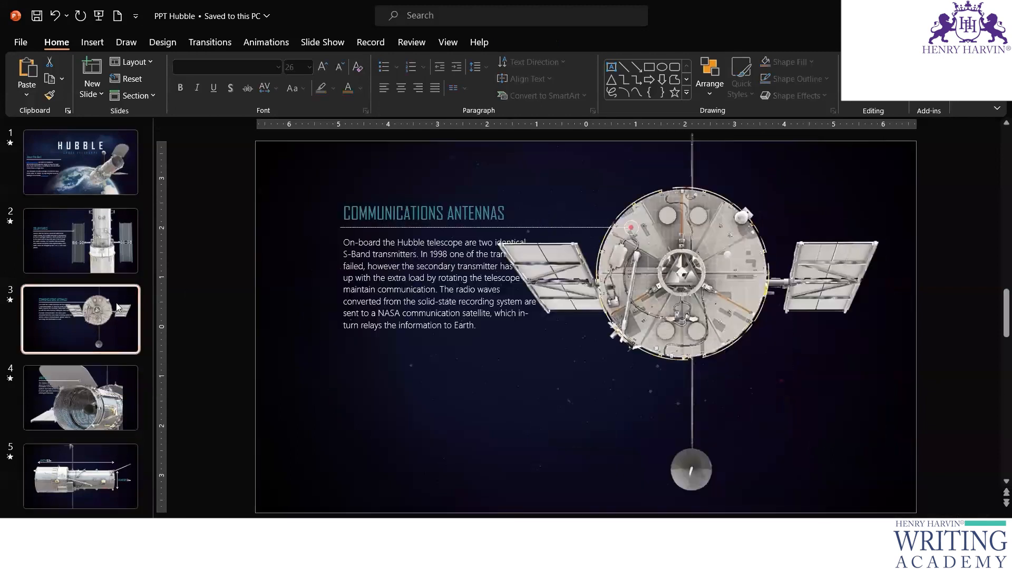
left_click(80, 392)
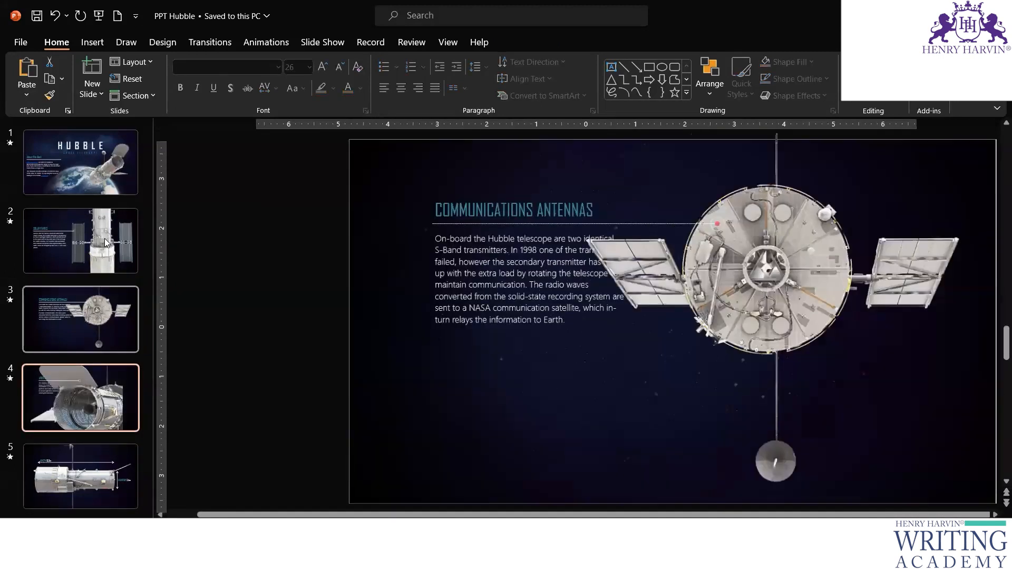
left_click(105, 238)
Copy the title text APERTURE DOOR from slide 4 and return to the 360° image in Articulate Storyline
left_click(100, 395)
left_click(455, 211)
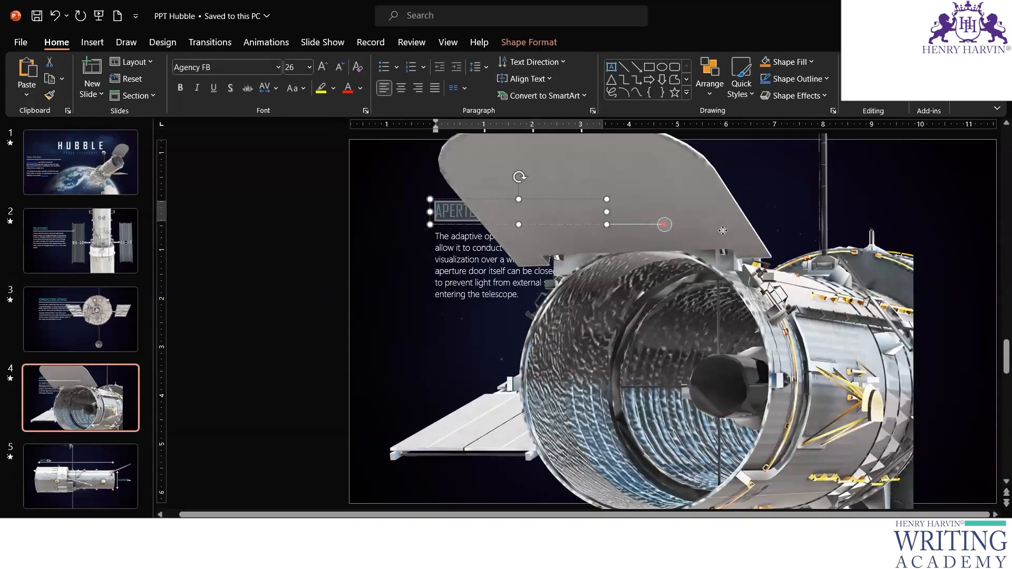
left_click(739, 246)
left_click_drag(623, 313, 804, 316)
left_click(682, 556)
left_click(751, 485)
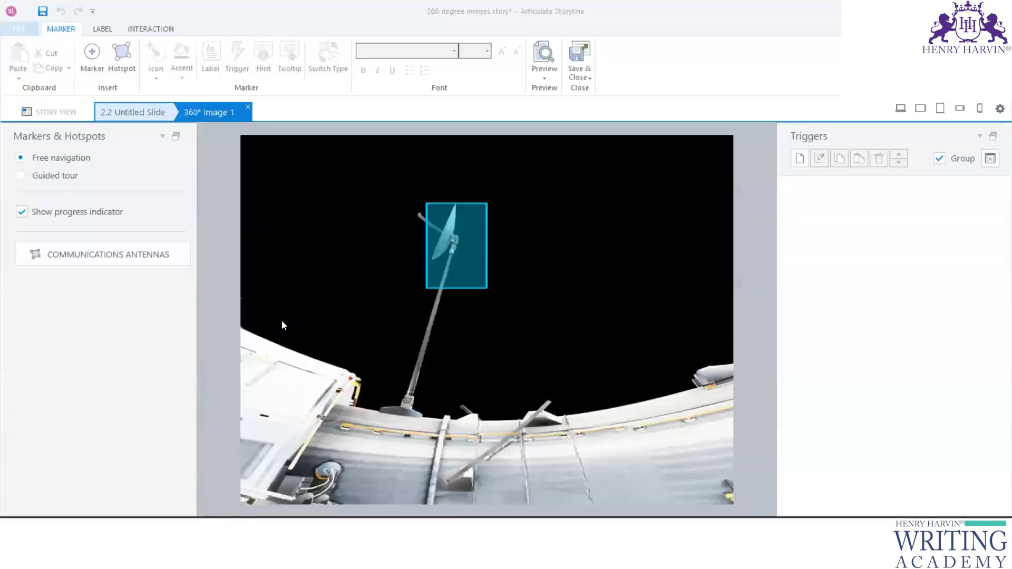
Draw a rectangular hotspot over the outer end of the open aperture door and title it APERTURE DOOR
left_click_drag(309, 415, 575, 259)
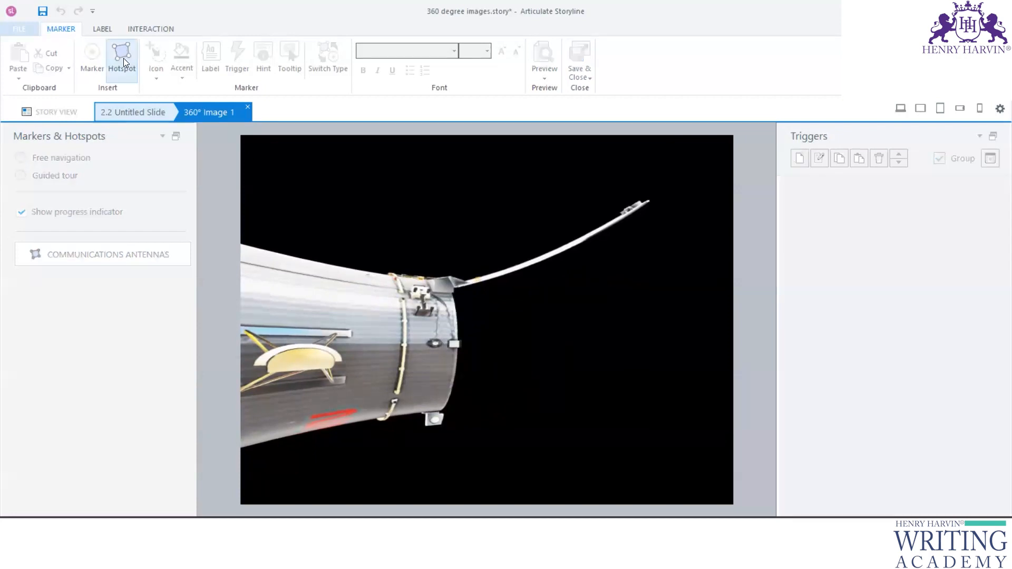
left_click(123, 57)
left_click_drag(639, 186, 524, 220)
left_click_drag(492, 262, 540, 276)
type("APERTURE DOOR")
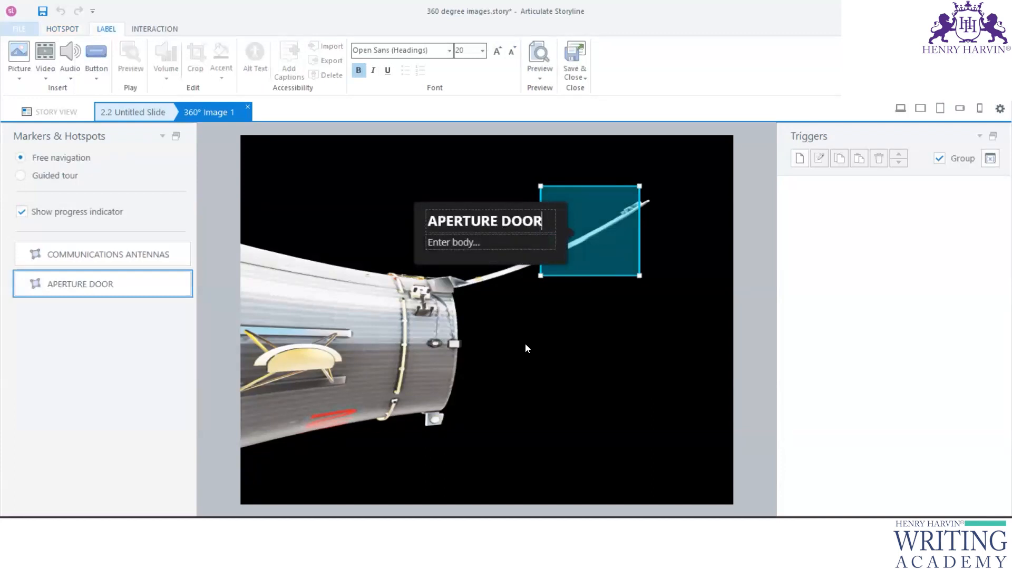
left_click(527, 347)
left_click_drag(375, 371, 627, 288)
left_click_drag(568, 330, 517, 473)
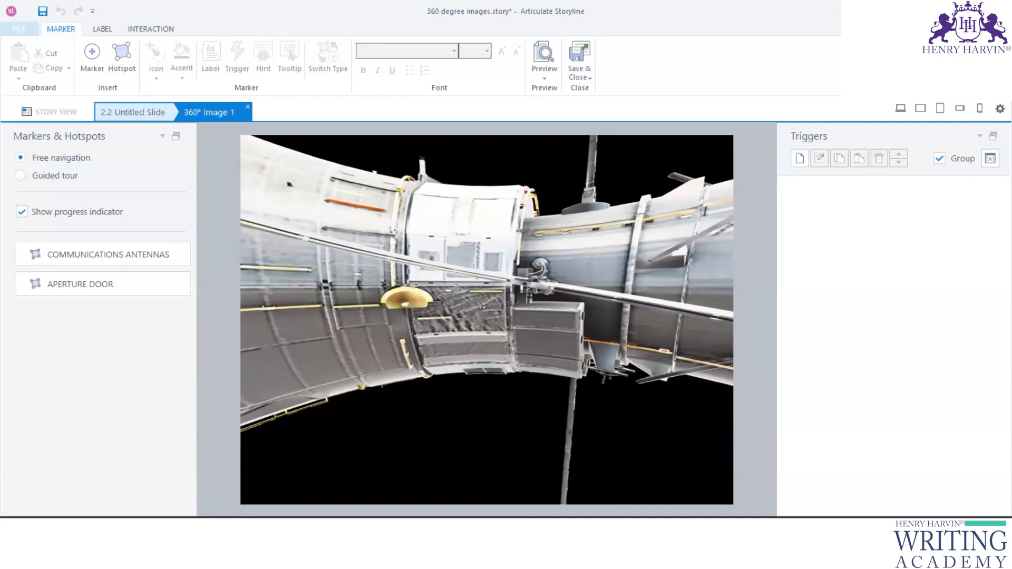
mouse_move(280, 250)
left_mouse_down()
mouse_move(654, 312)
mouse_move(638, 290)
mouse_move(274, 244)
mouse_move(335, 259)
left_mouse_up()
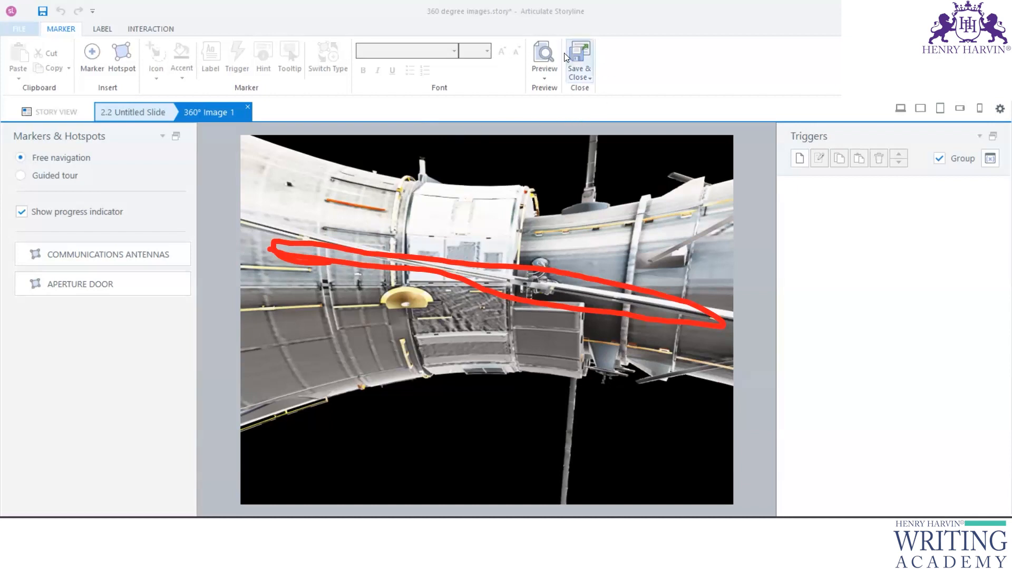
Save and close the 360° image with its hotspots and preview only slide 2.2
left_click(582, 62)
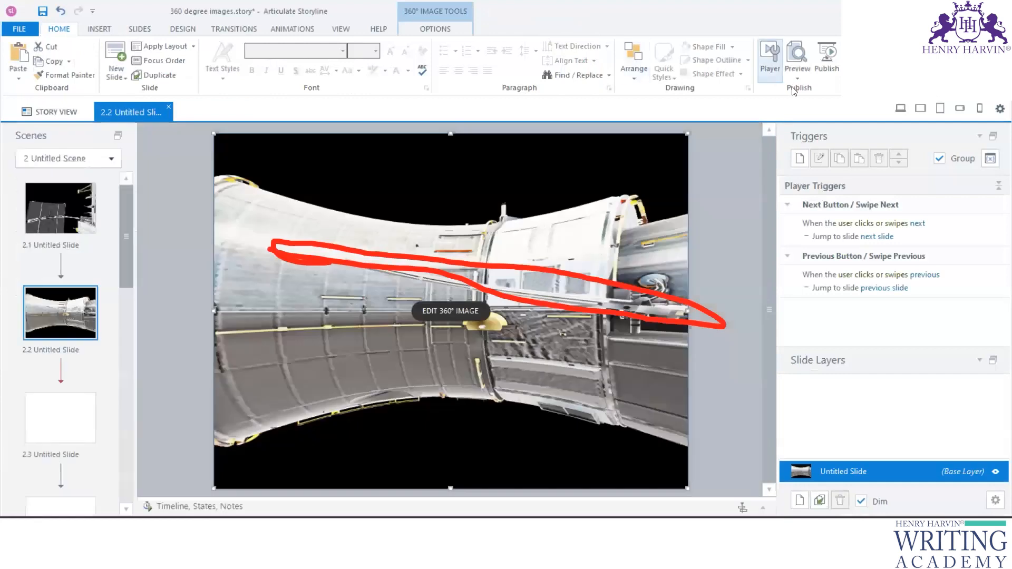
left_click(798, 78)
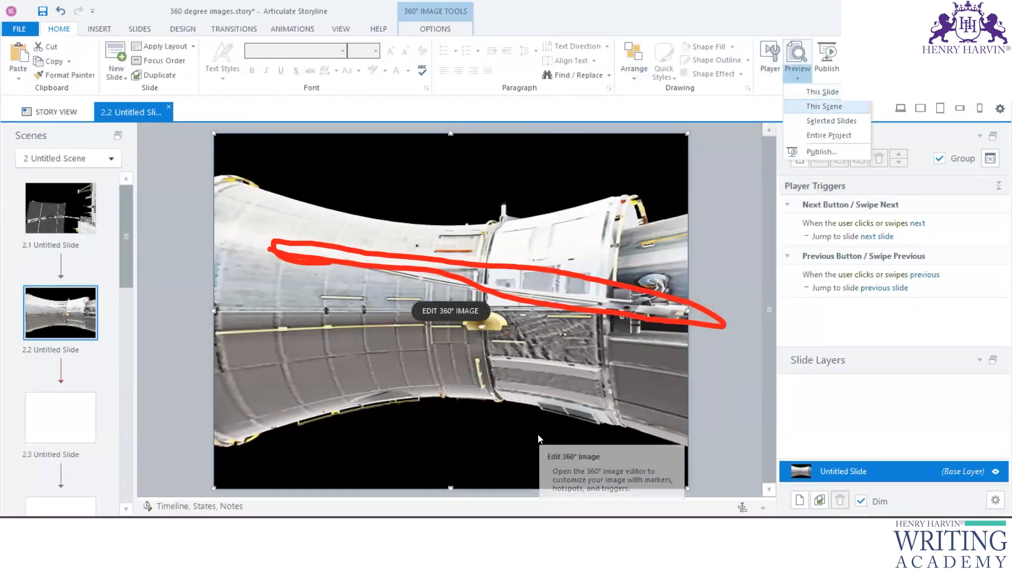
left_click(373, 396)
left_click(798, 77)
left_click(808, 93)
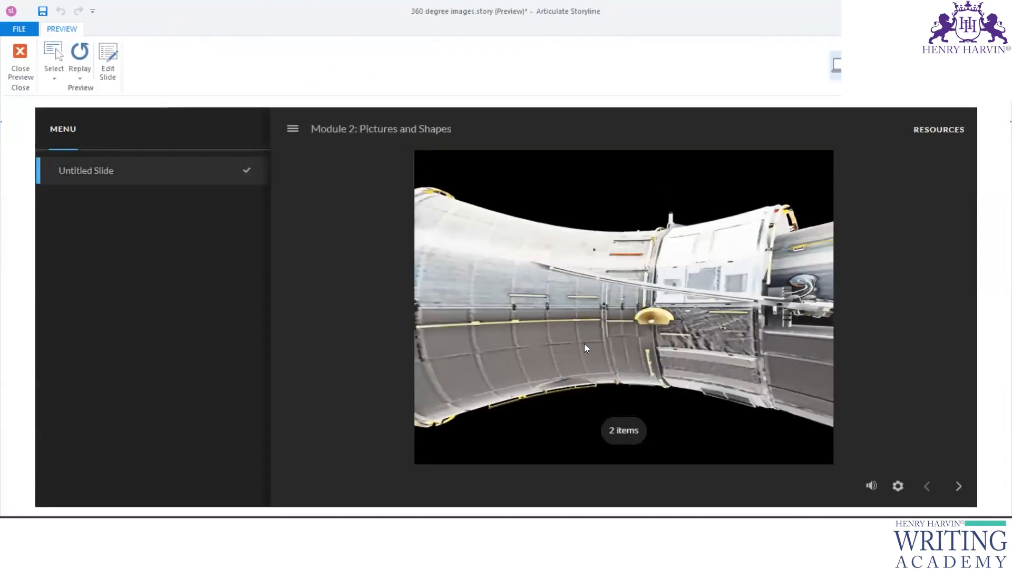
Rotate the previewed 360° image to the upper antenna dish and open its COMMUNICATIONS ANTENNAS hotspot label
left_click_drag(584, 347, 809, 272)
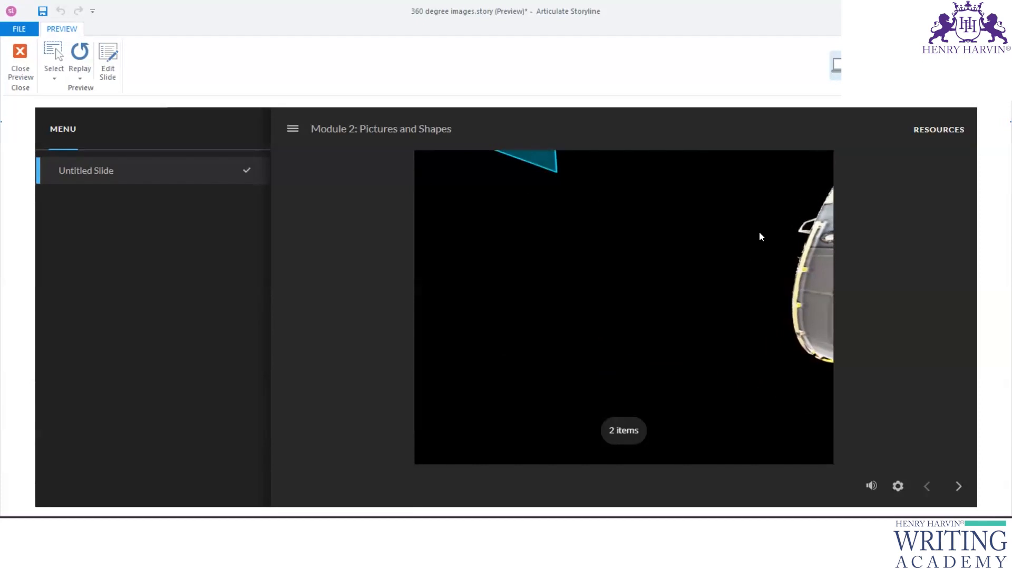
left_click_drag(759, 236, 586, 327)
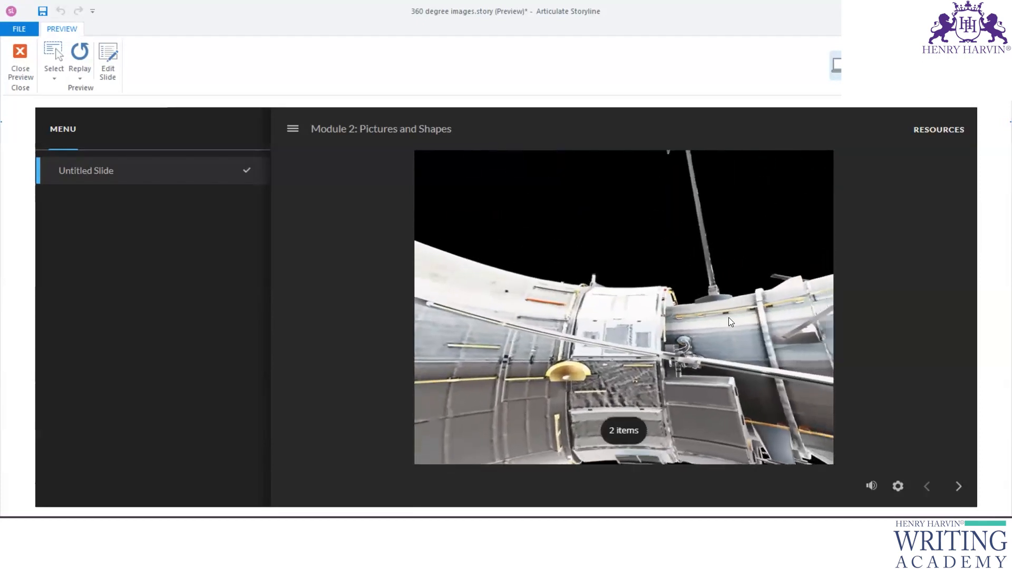
left_click_drag(705, 279, 700, 333)
left_click(641, 267)
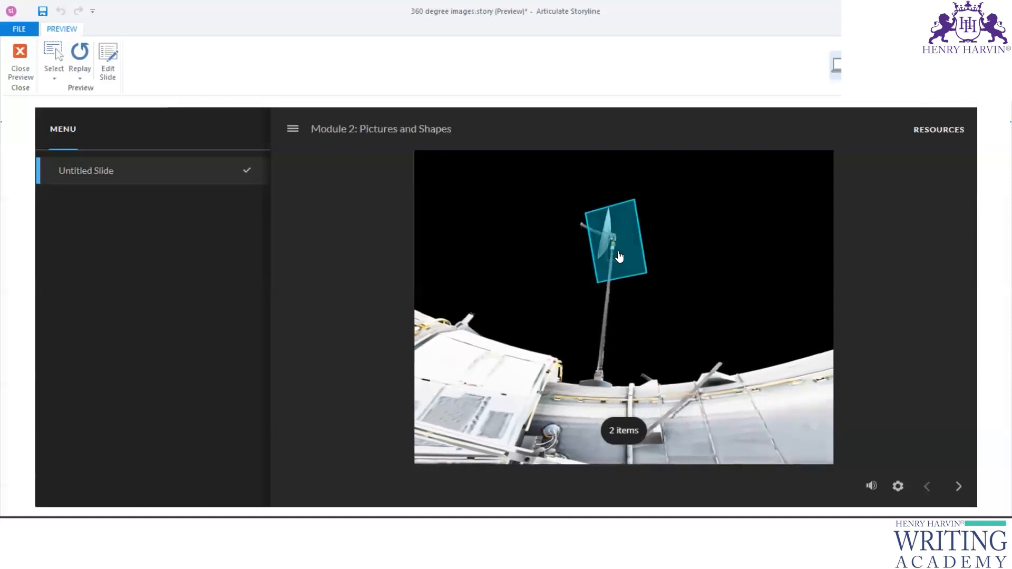
left_click(619, 257)
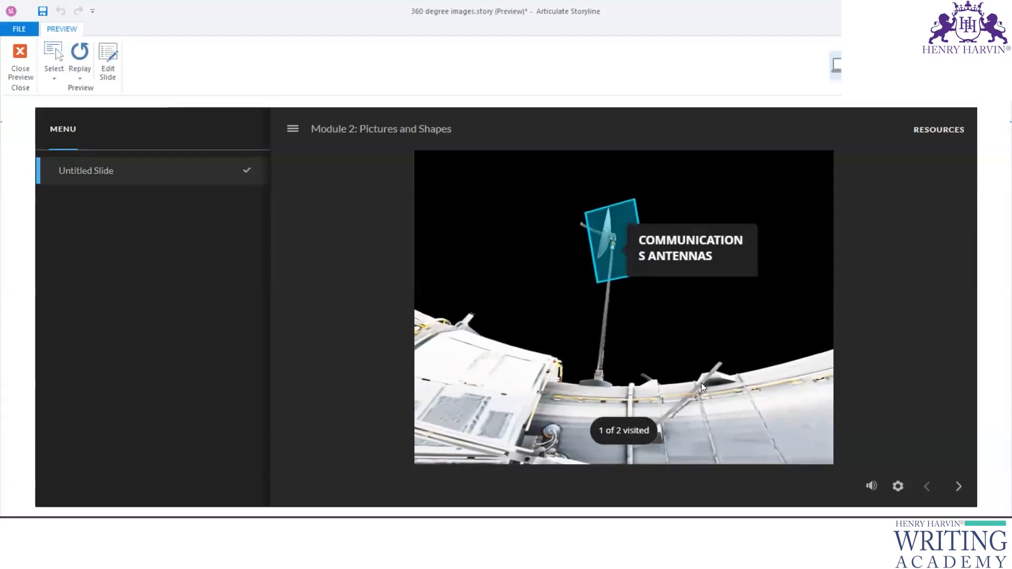
Rotate the previewed image to the open aperture door, show its APERTURE DOOR hotspot label and close the preview
left_click_drag(713, 430, 596, 245)
left_click_drag(711, 357, 611, 321)
left_click_drag(733, 316, 558, 354)
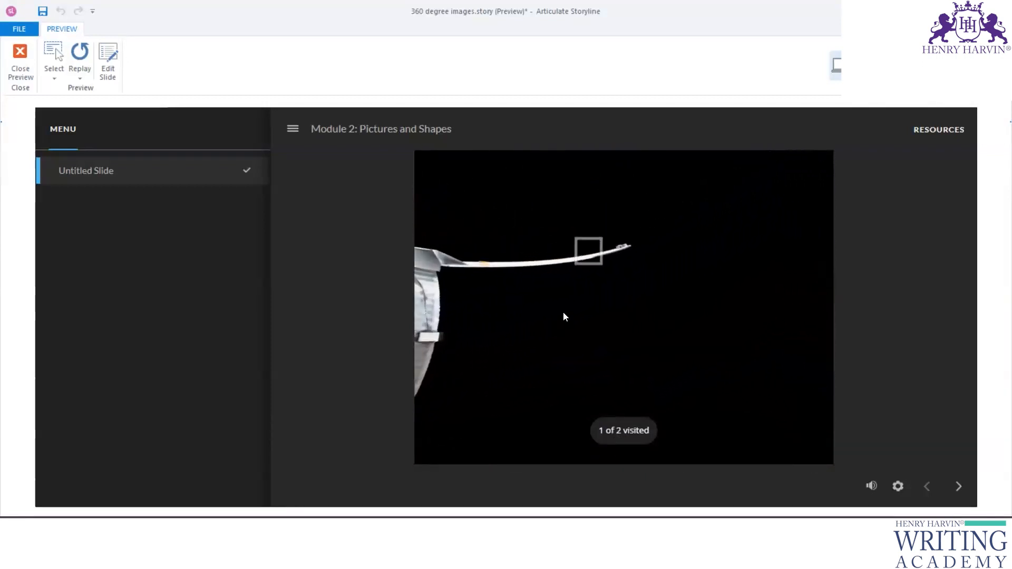
left_click(580, 263)
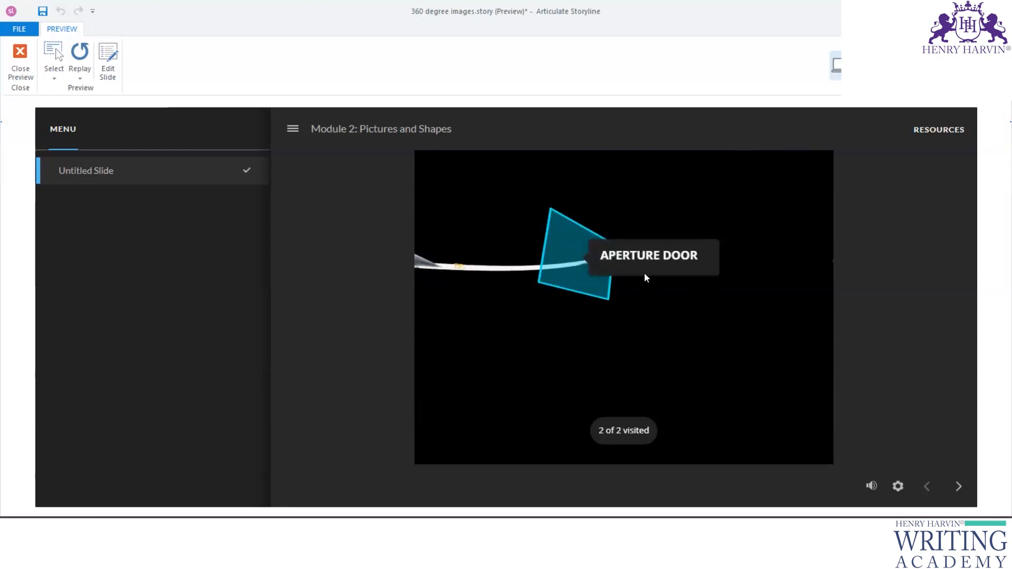
left_click(20, 61)
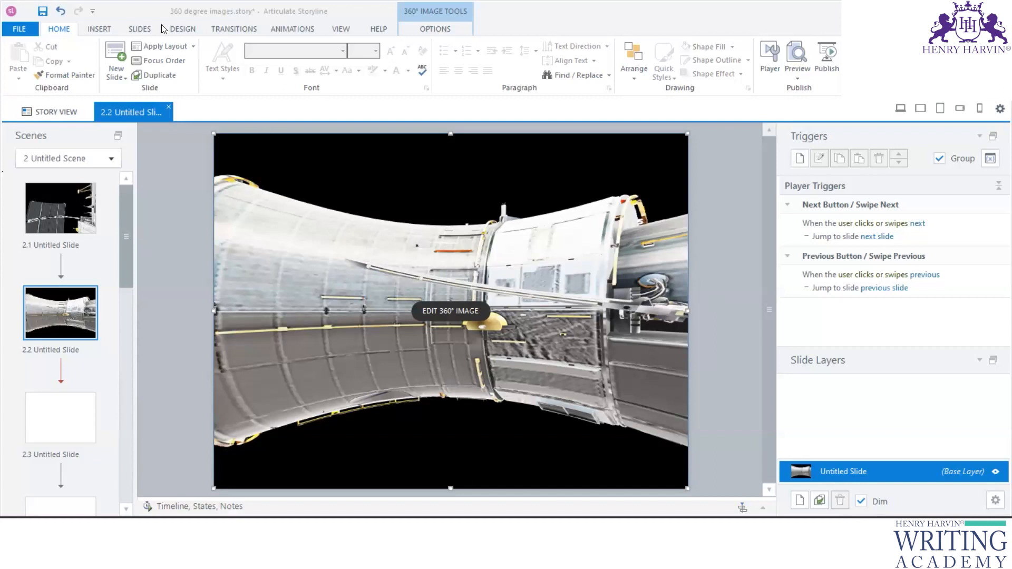
Look through the graded, survey and freeform question templates without inserting a slide
left_click(141, 29)
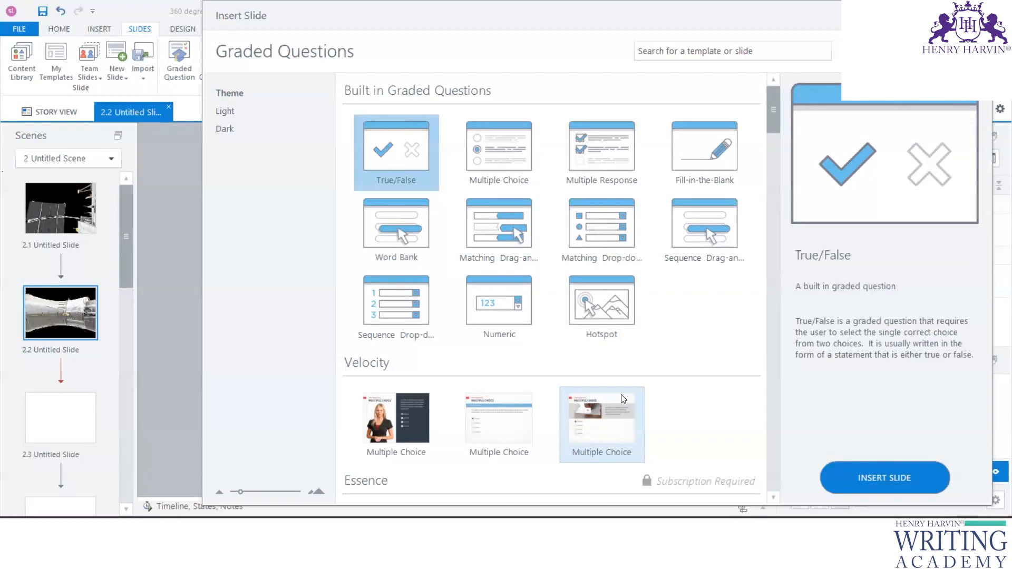
left_click(979, 15)
left_click(215, 64)
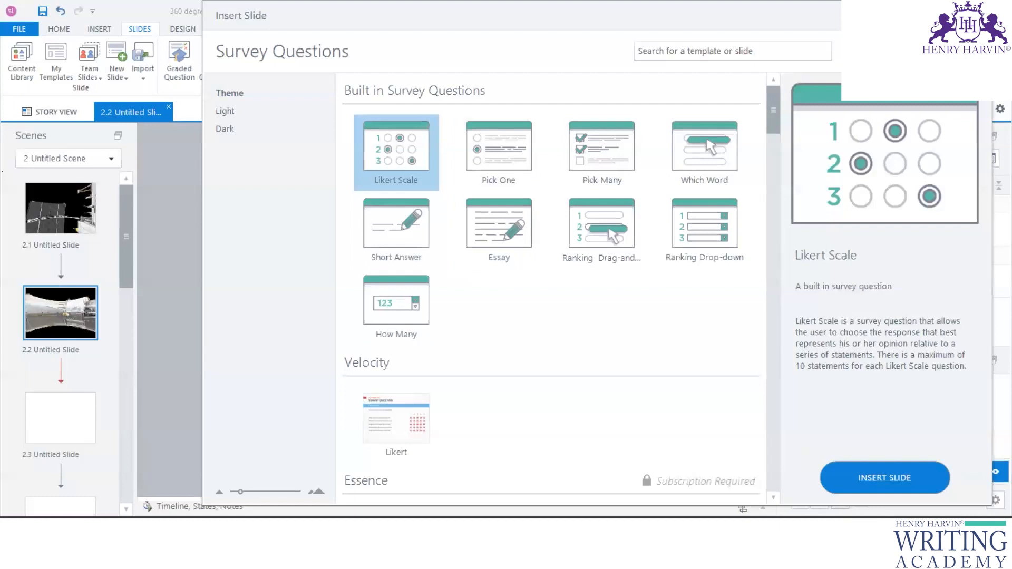
left_click(978, 15)
left_click(249, 68)
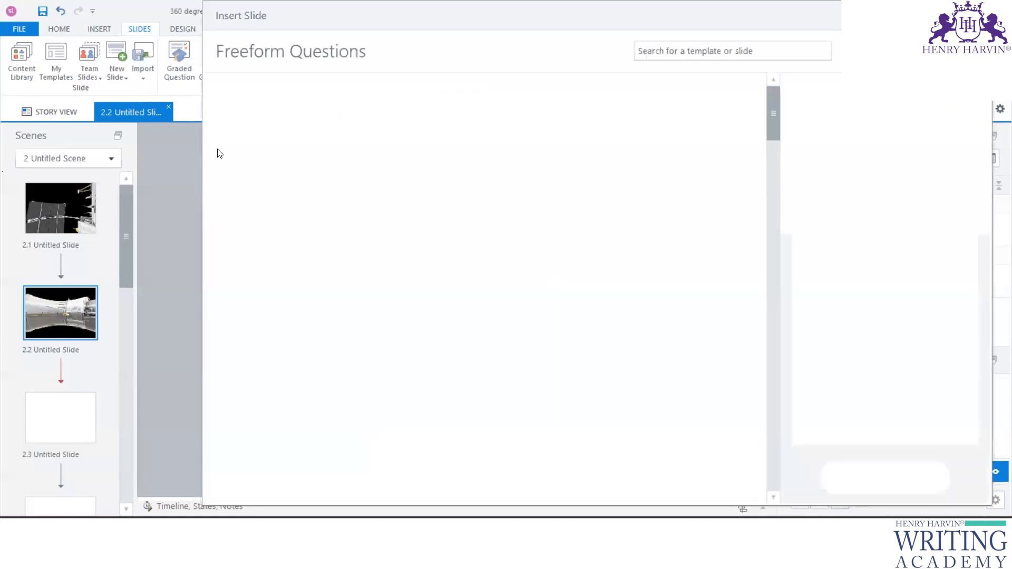
left_click(979, 16)
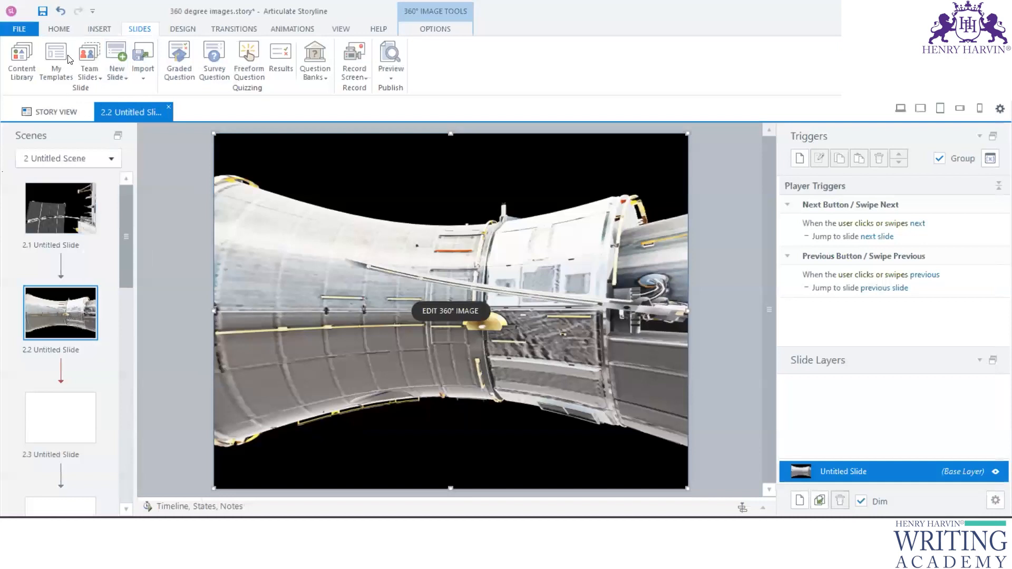
Review the finished 360° image slides 2.1 and 2.2 in scene 2
left_click(59, 29)
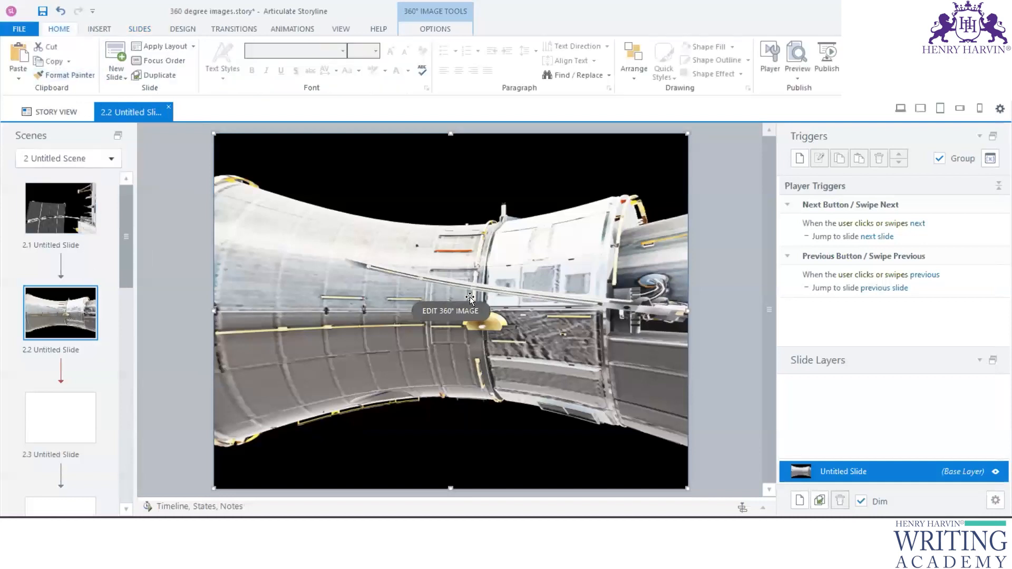
left_click(59, 218)
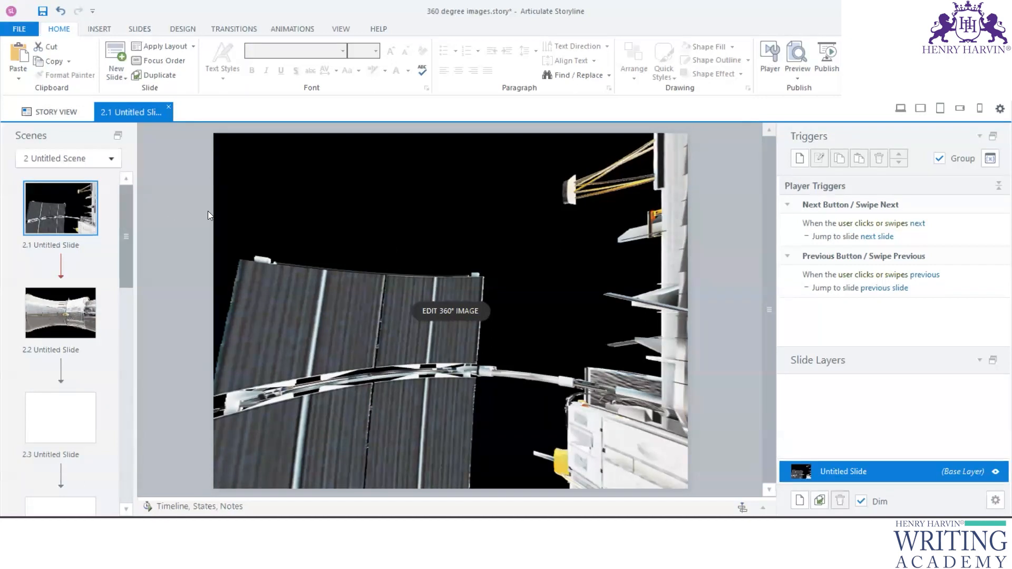
left_click(64, 306)
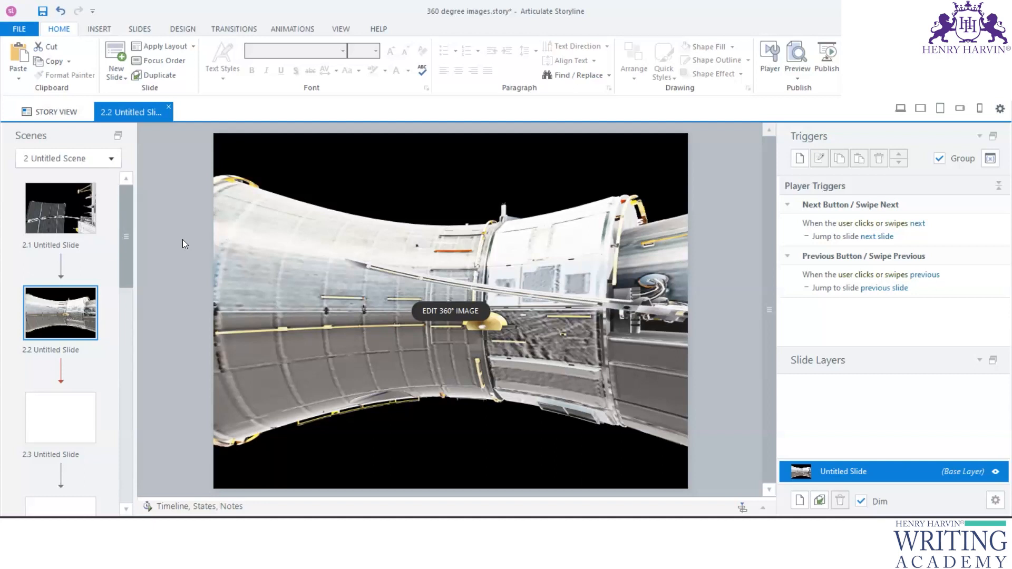
Switch to the Character, photo, captions, flipcards, animation project in Articulate Storyline and highlight the topic list on slide 1.2
key("ctrl+F12")
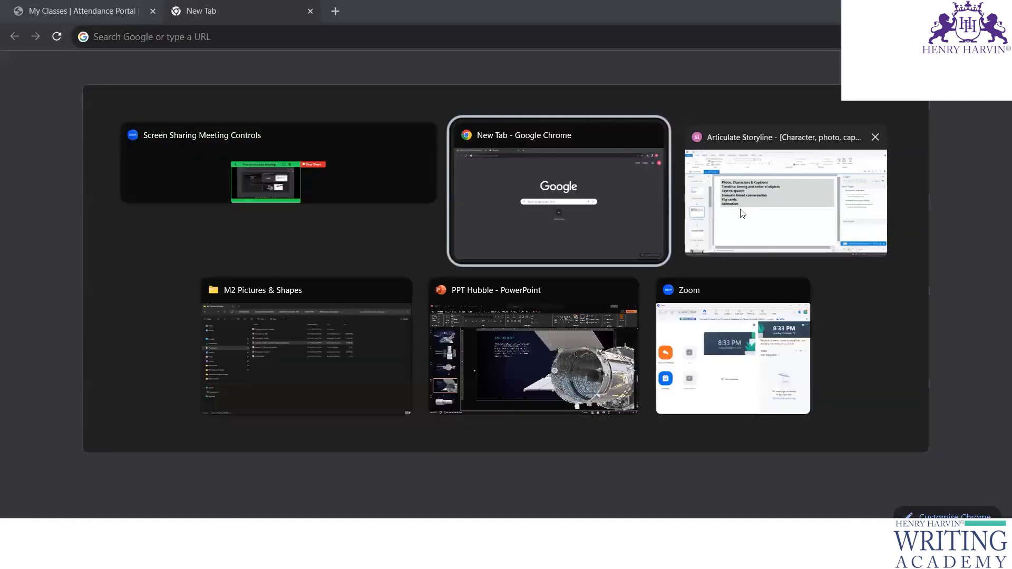
left_click(740, 213)
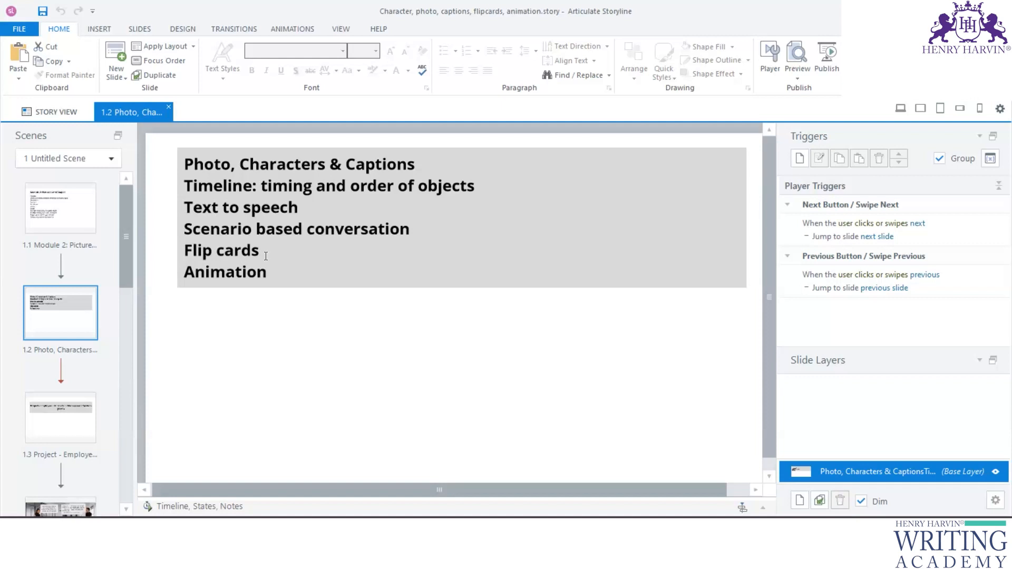
left_click(191, 185)
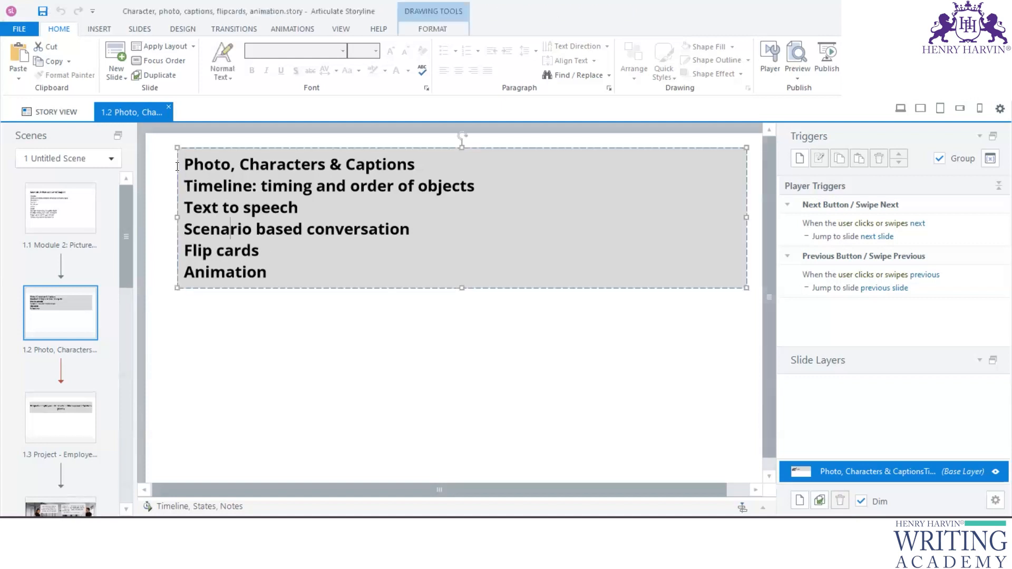
key("ctrl+a")
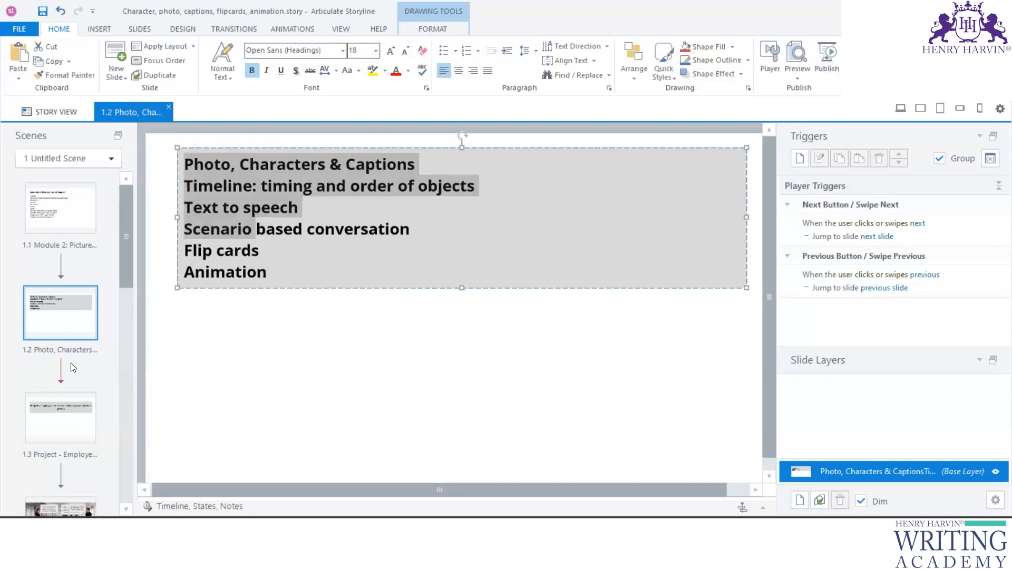
Open scene 2 from the story overview and go to its blank slide 2.2
left_click(79, 112)
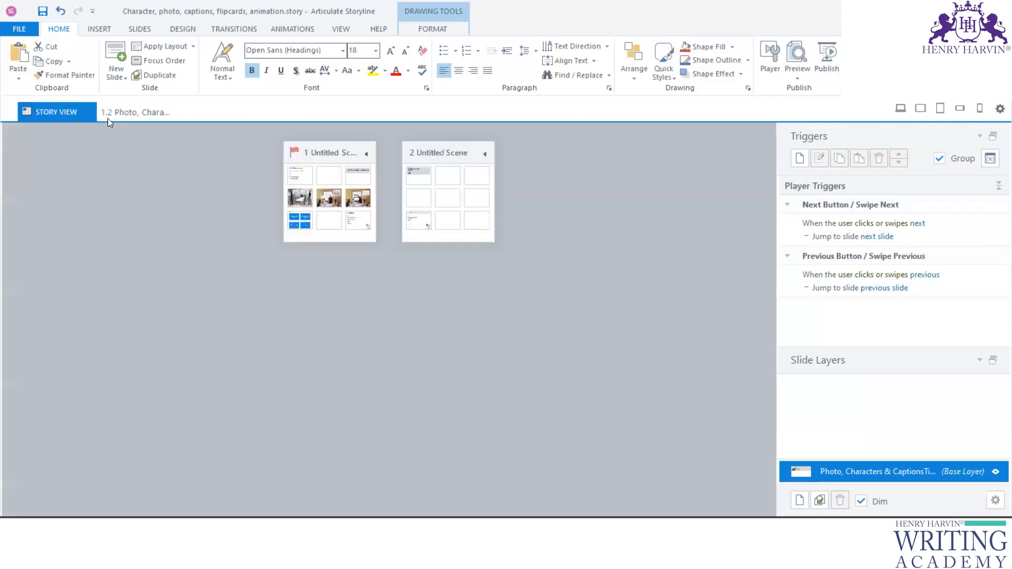
left_click(450, 189)
double_click(451, 186)
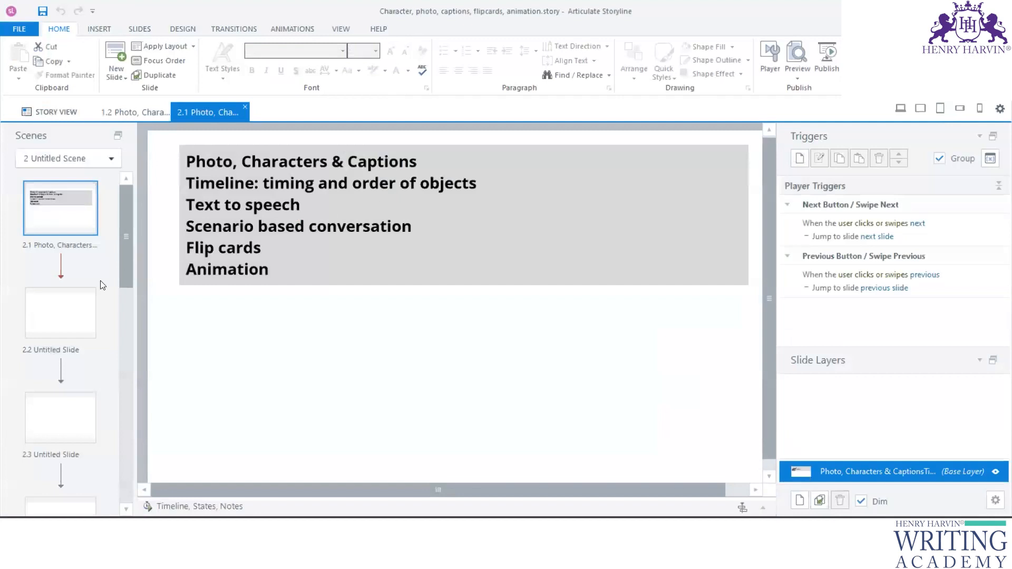
left_click(64, 314)
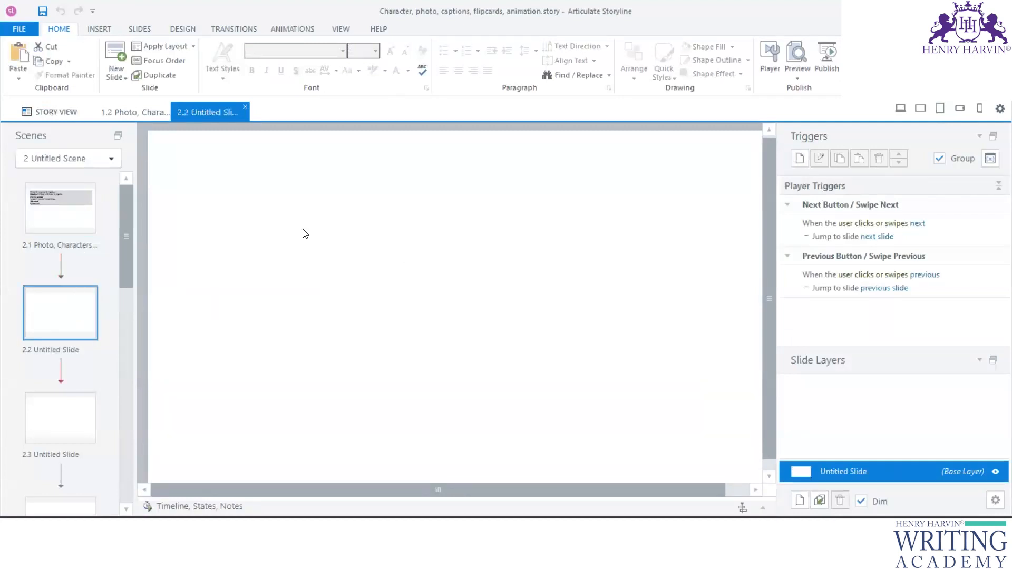
scroll(74, 325, "down", 1)
scroll(71, 330, "up", 1)
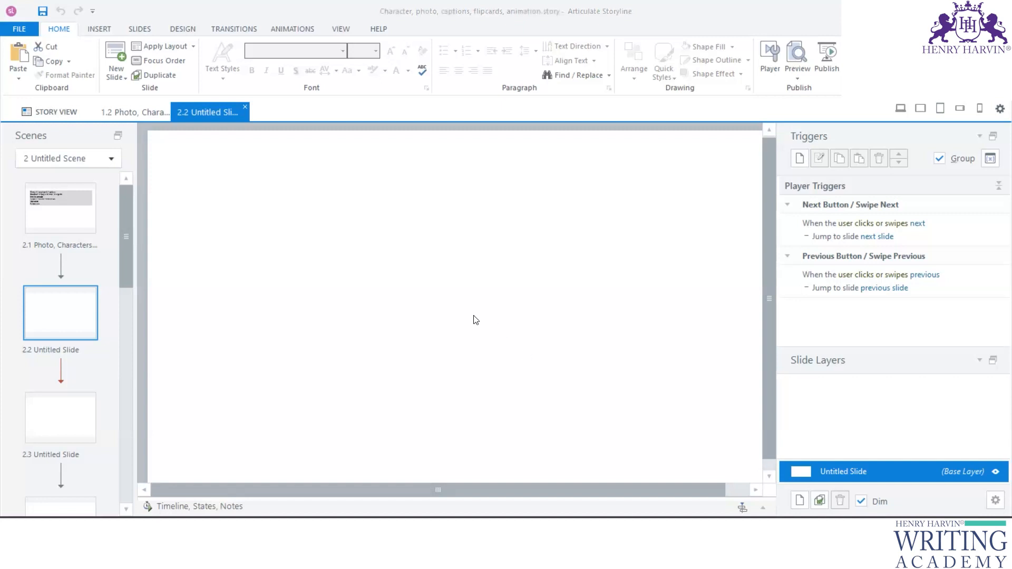
Switch to the PPT Hubble presentation, close it and return to the Storyline project
key("alt+Tab")
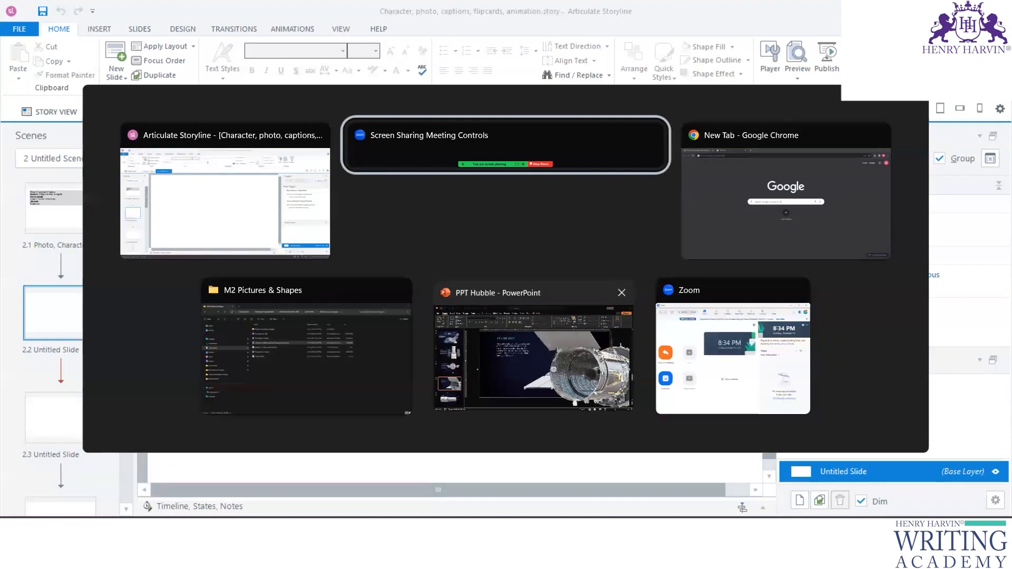
left_click(548, 356)
left_click(483, 303)
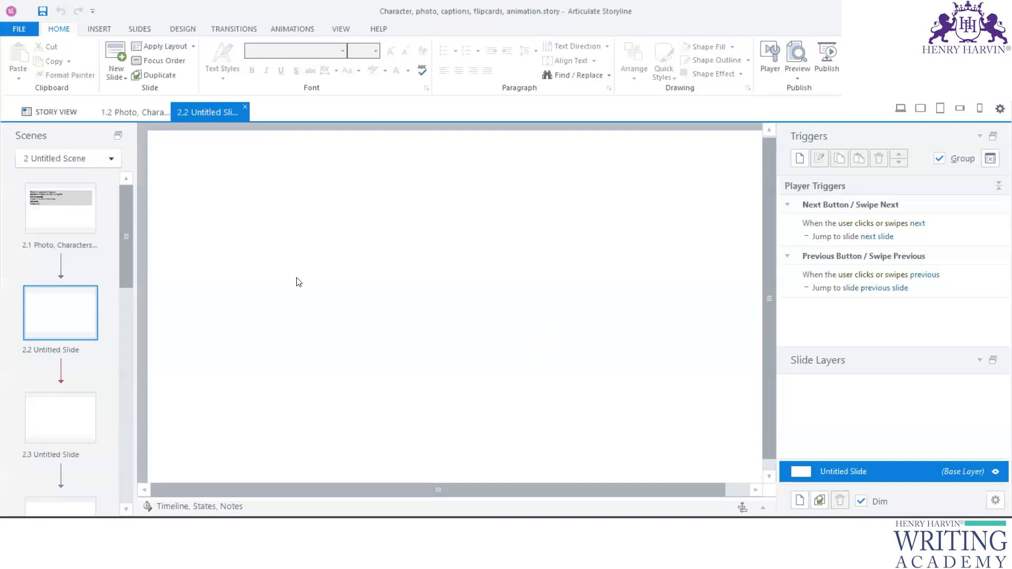
Open the Project EIMS document in Word from the M2 Pictures & Shapes folder and return to blank slide 2.2 in Storyline
key("alt+Tab")
left_click(706, 298)
double_click(295, 256)
key("alt+Tab")
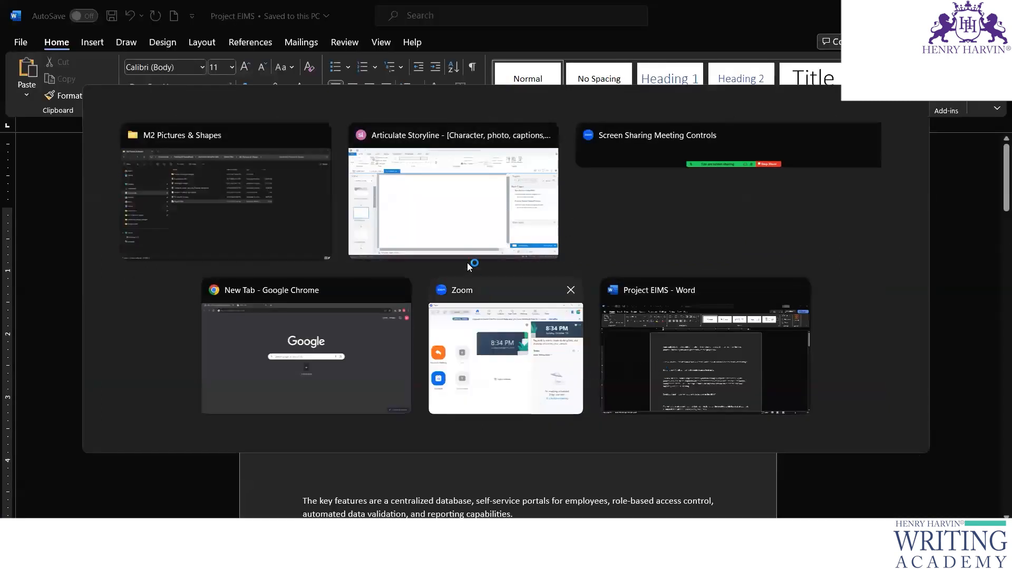
left_click(464, 166)
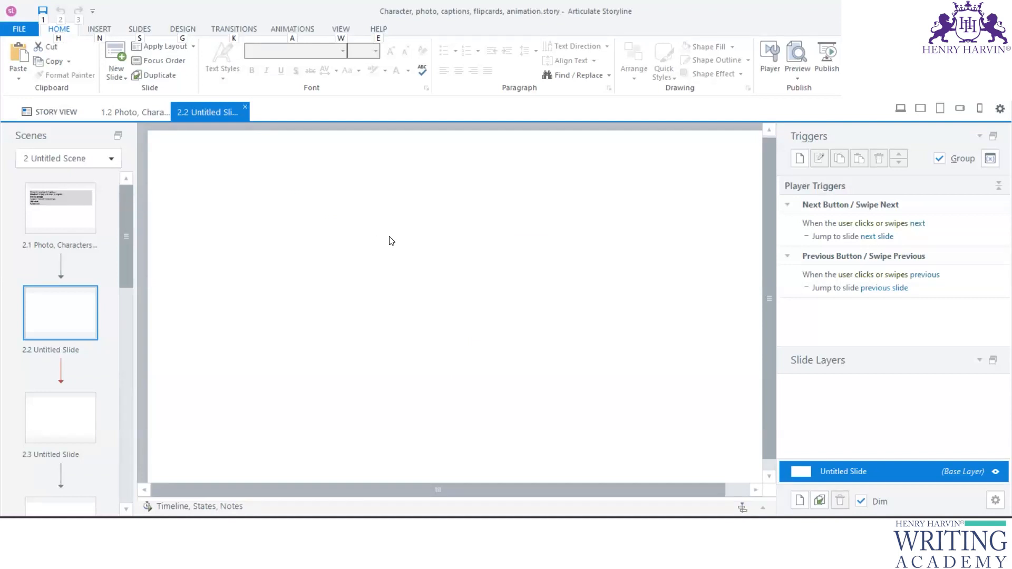
left_click(343, 239)
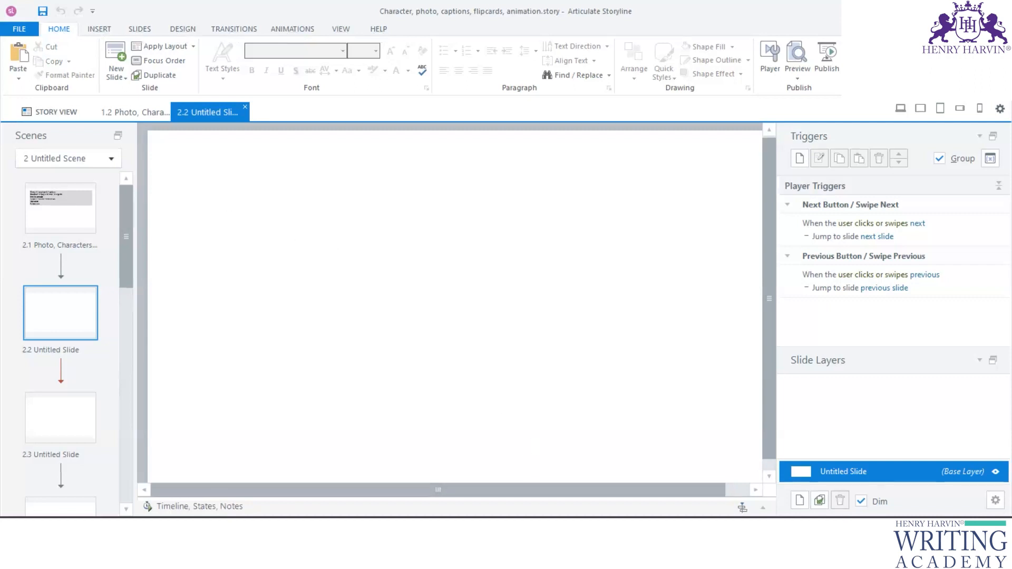
Switch to Google Chrome and search Google for "office meeting room"
key("alt+Tab")
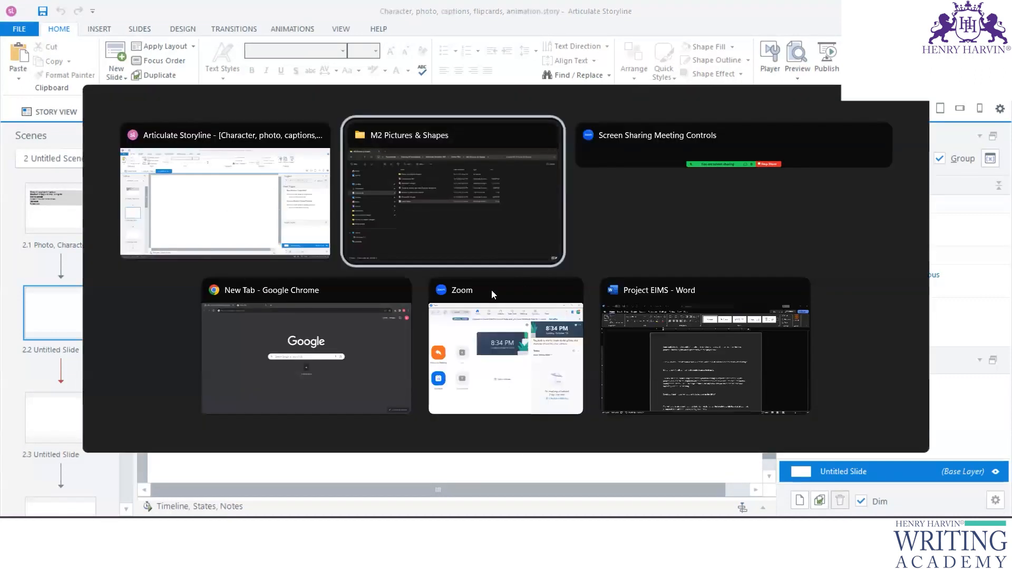
left_click(354, 347)
type("o")
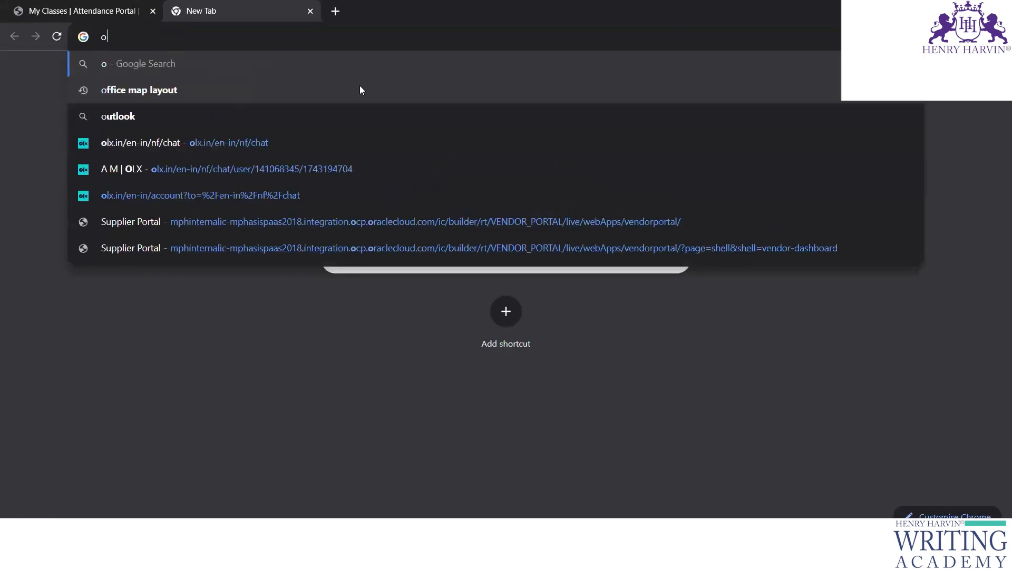
type("office mee")
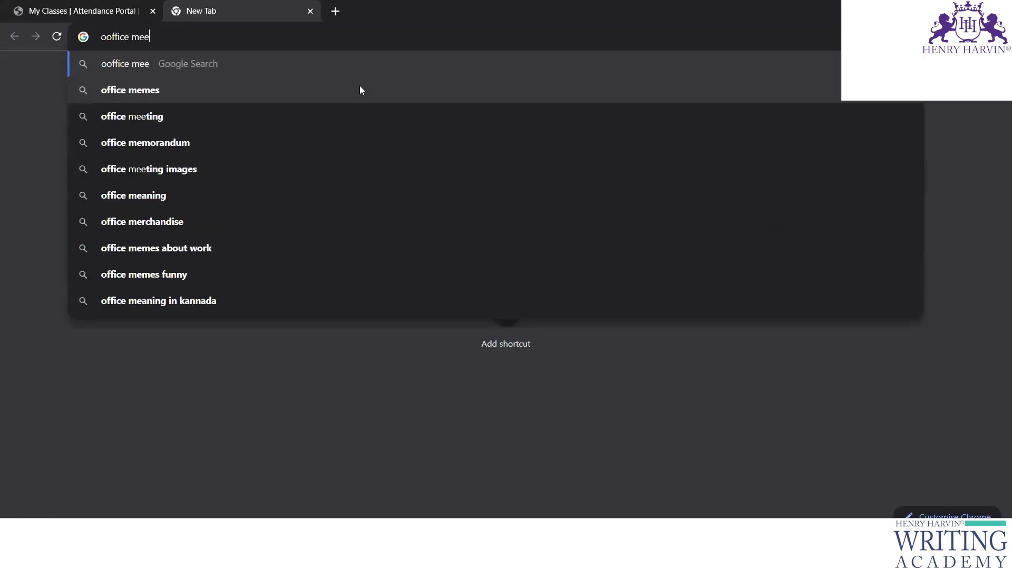
type("ting room")
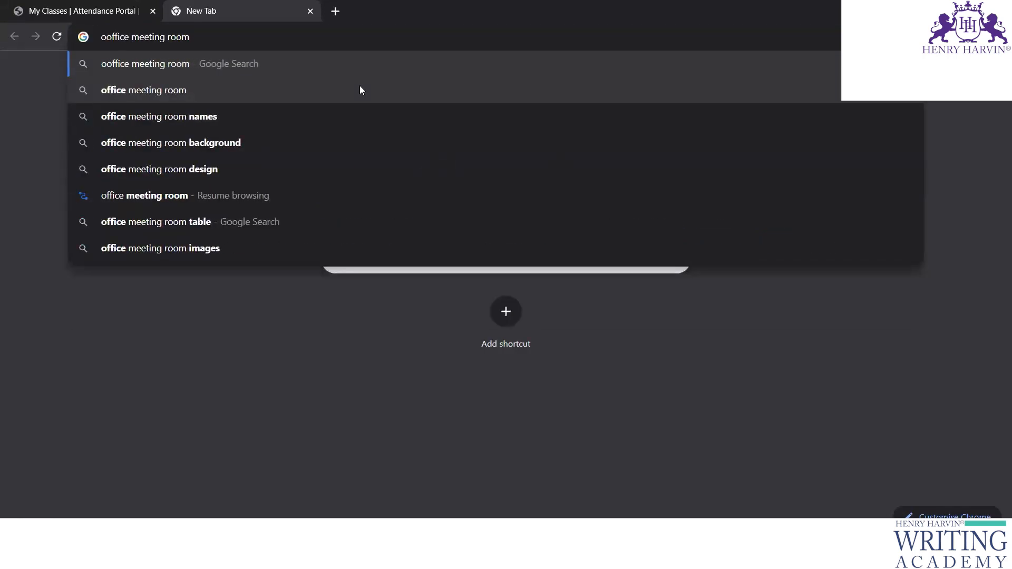
key("Return")
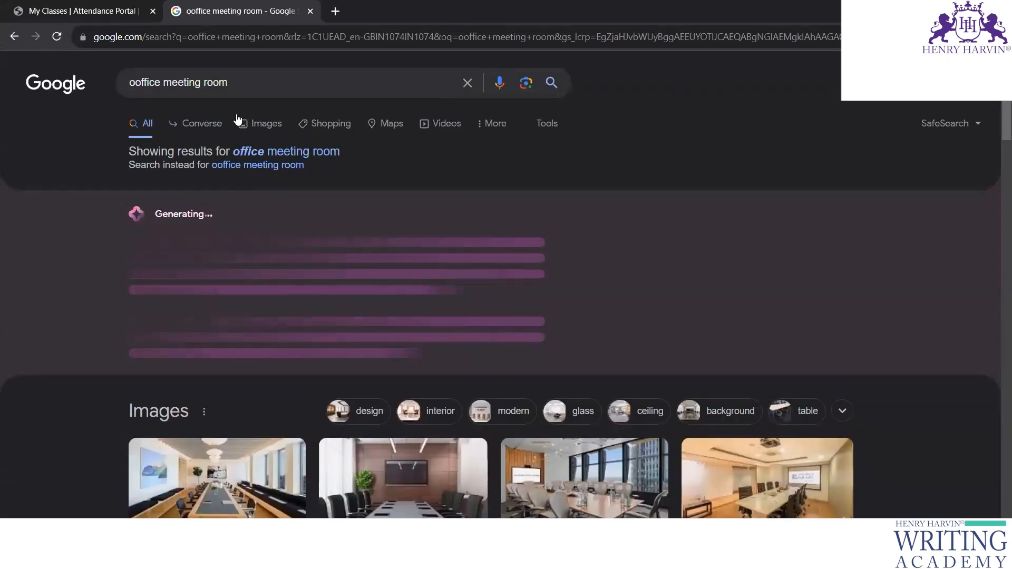
Show image results for the meeting room search and open Coalesse's "5 Modern Conference Room Designs" page from its picture
left_click(239, 122)
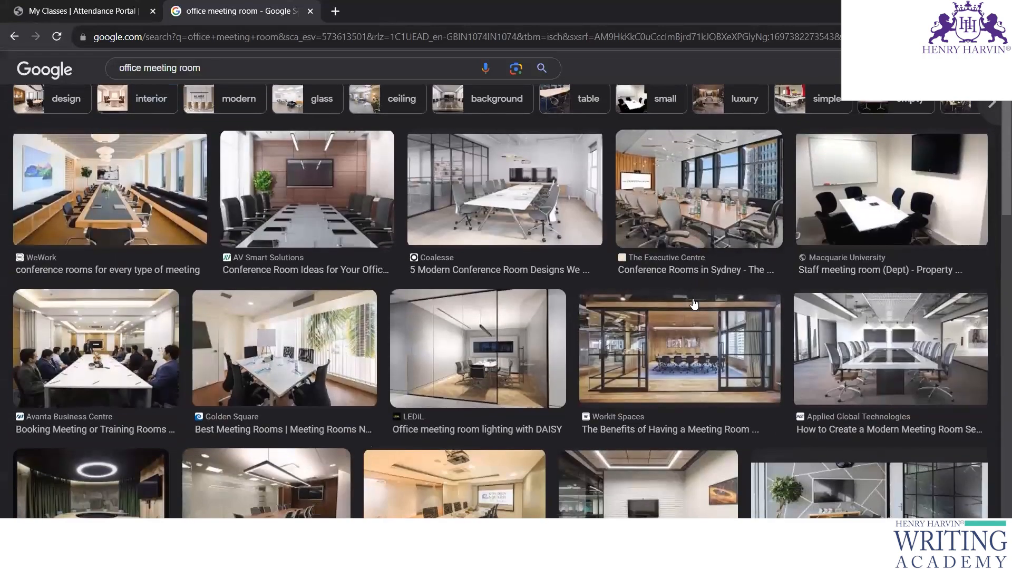
right_click(554, 161)
left_click(577, 167)
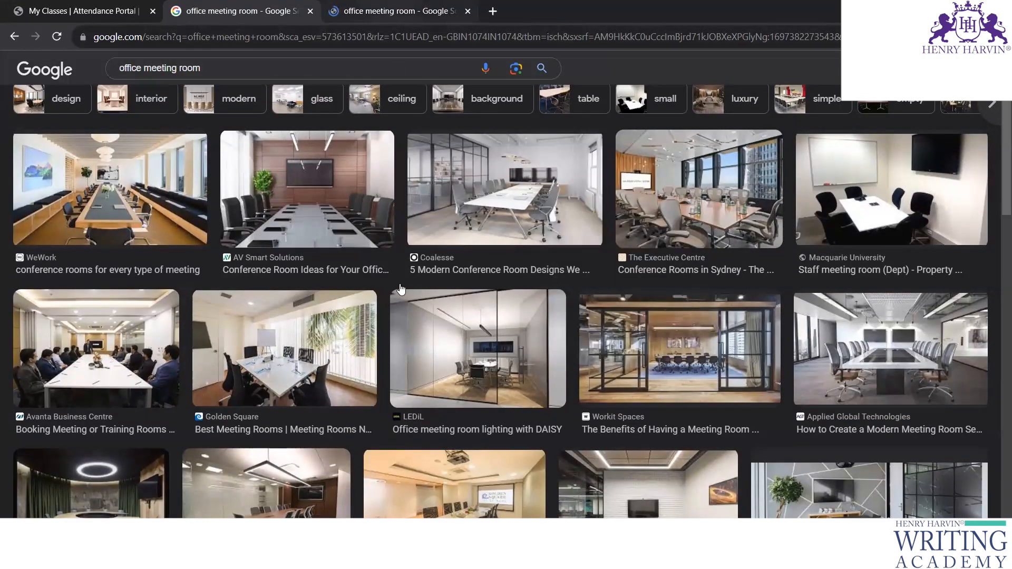
left_click(392, 12)
left_click(533, 367)
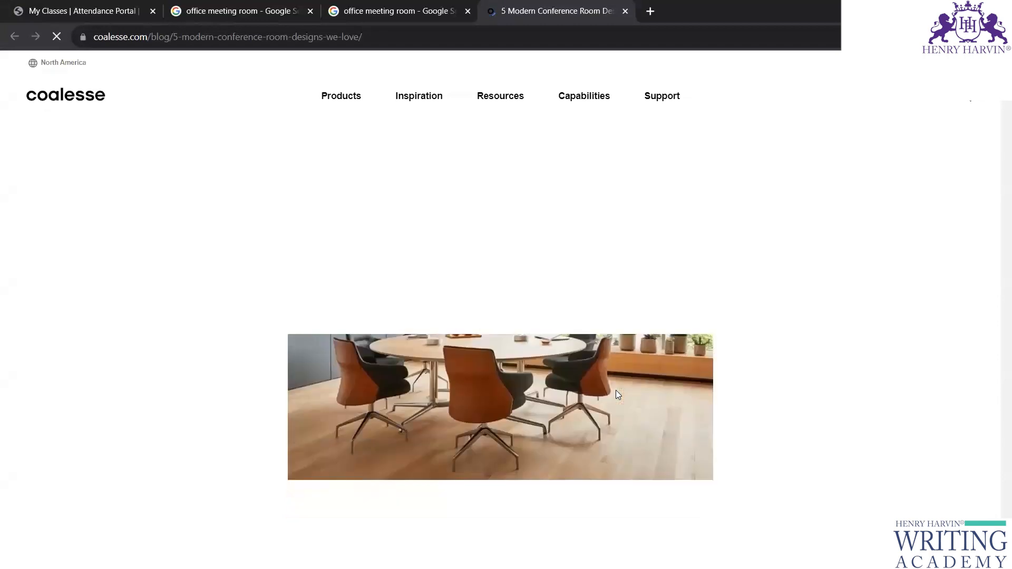
Copy the photo of the white-table conference room from the Coalesse page and paste it onto slide 2.2 in Storyline
scroll(791, 406, "down", 10)
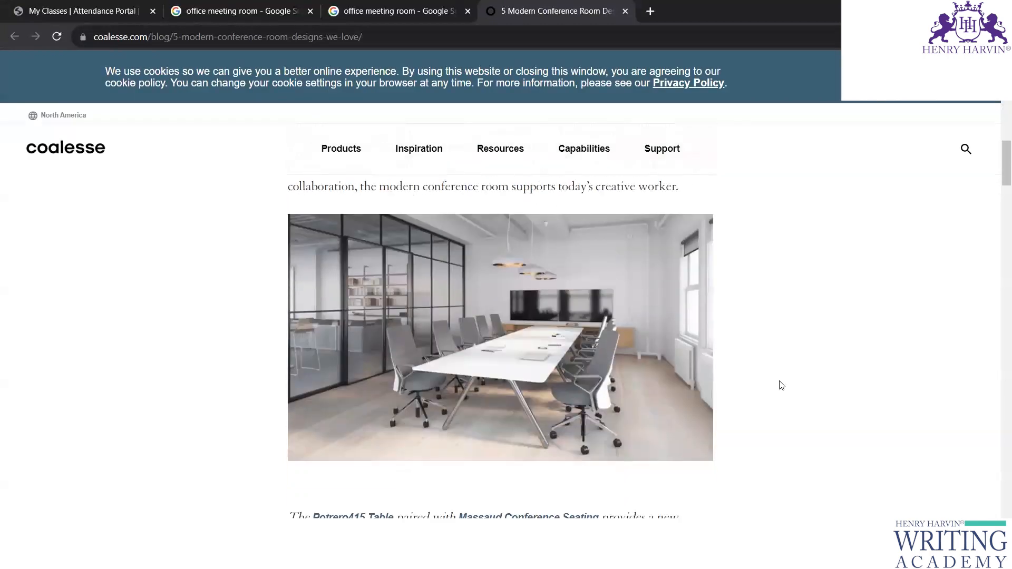
right_click(503, 307)
left_click(539, 349)
key("alt+Tab")
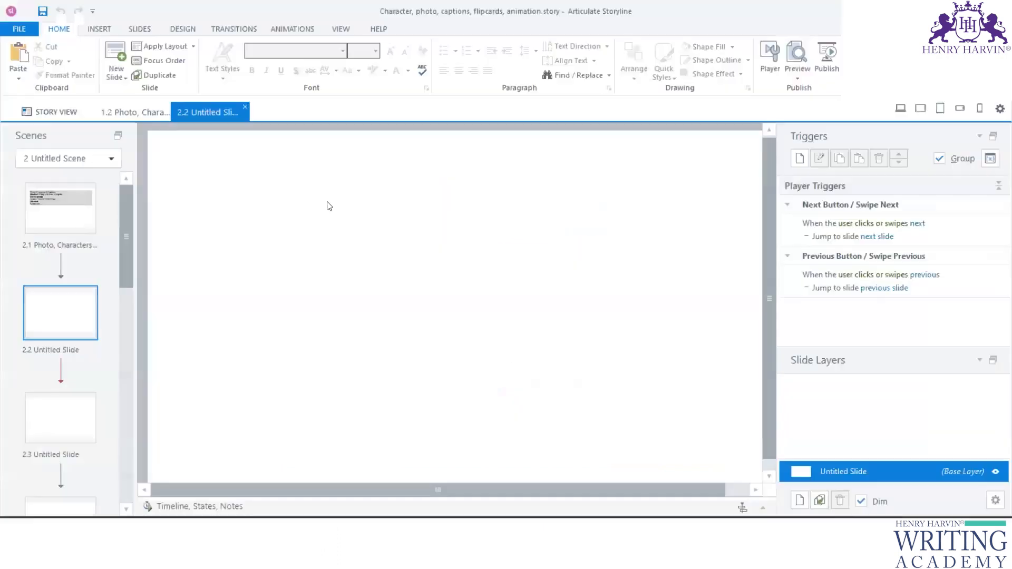
right_click(323, 200)
left_click(343, 246)
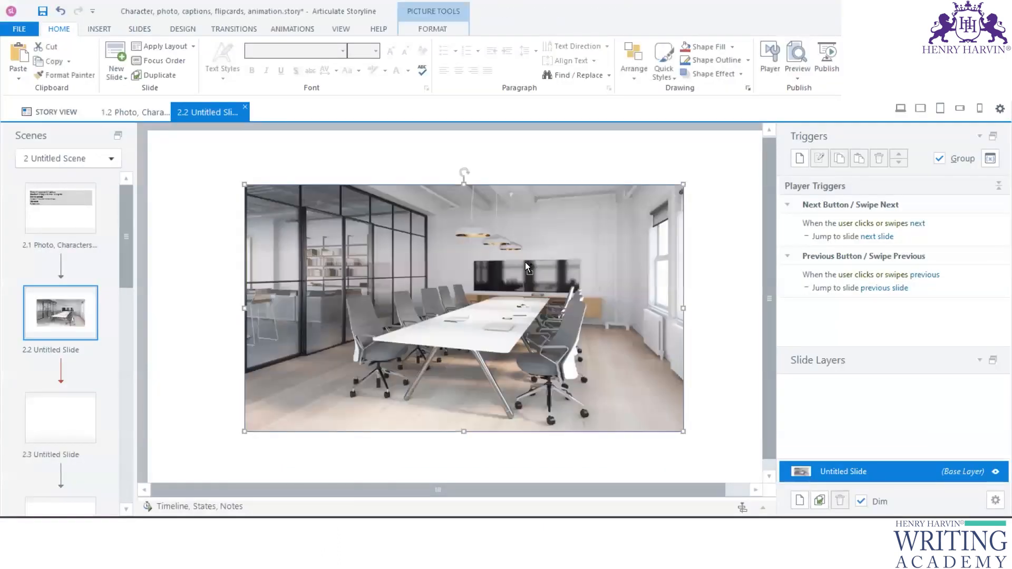
Move and enlarge the pasted meeting-room picture so it covers the whole slide
scroll(549, 264, "down", 2)
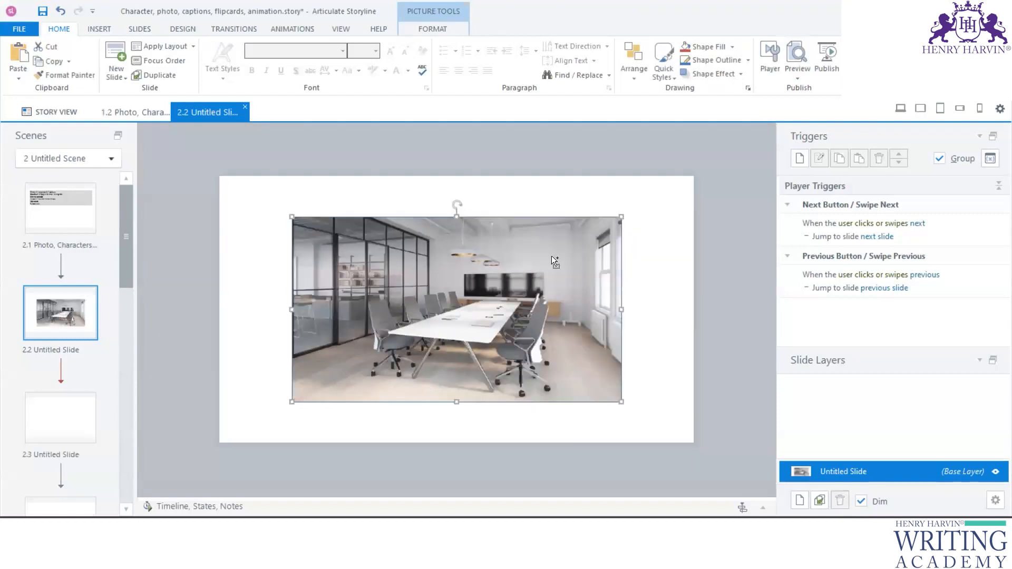
left_click_drag(393, 233, 320, 193)
left_click_drag(549, 361, 730, 442)
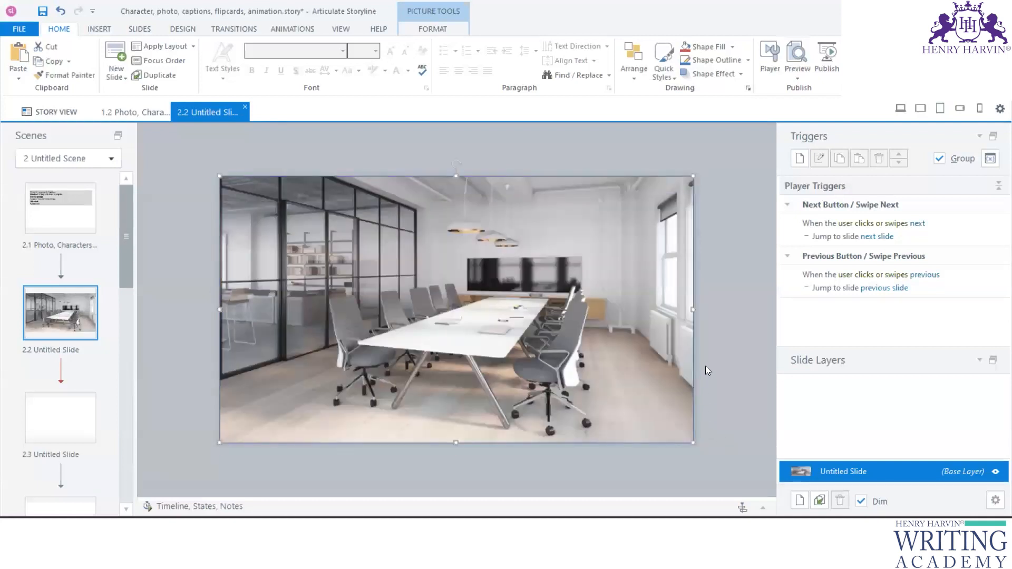
Insert the photographic character Laura in the standing side pose that faces right with her arms down
left_click(100, 27)
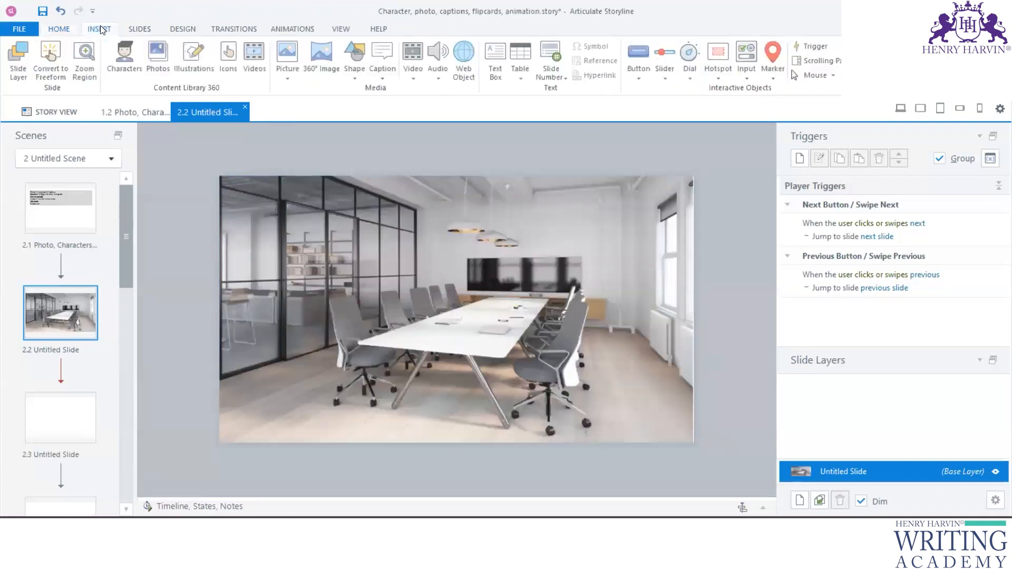
left_click(122, 61)
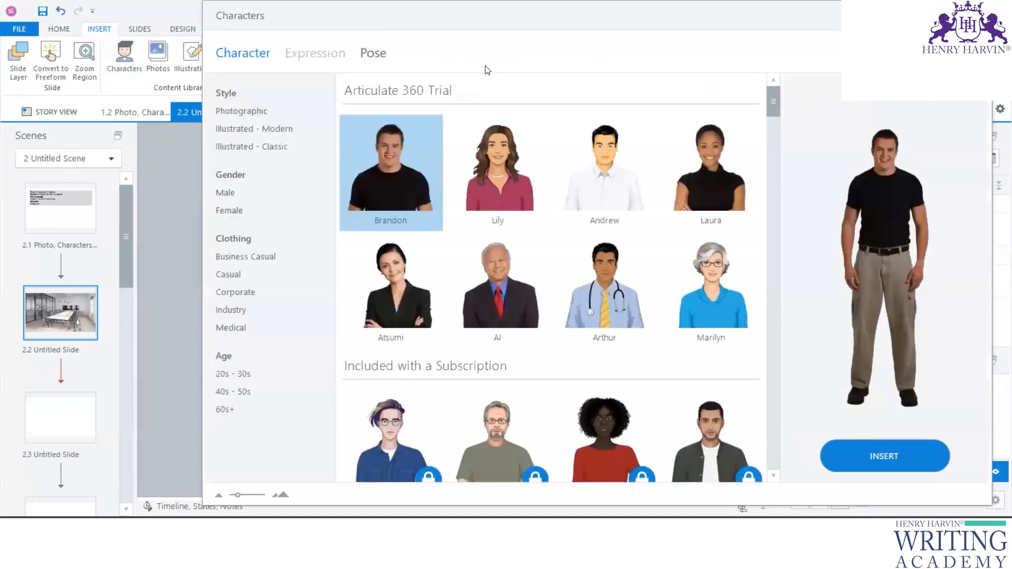
left_click(708, 170)
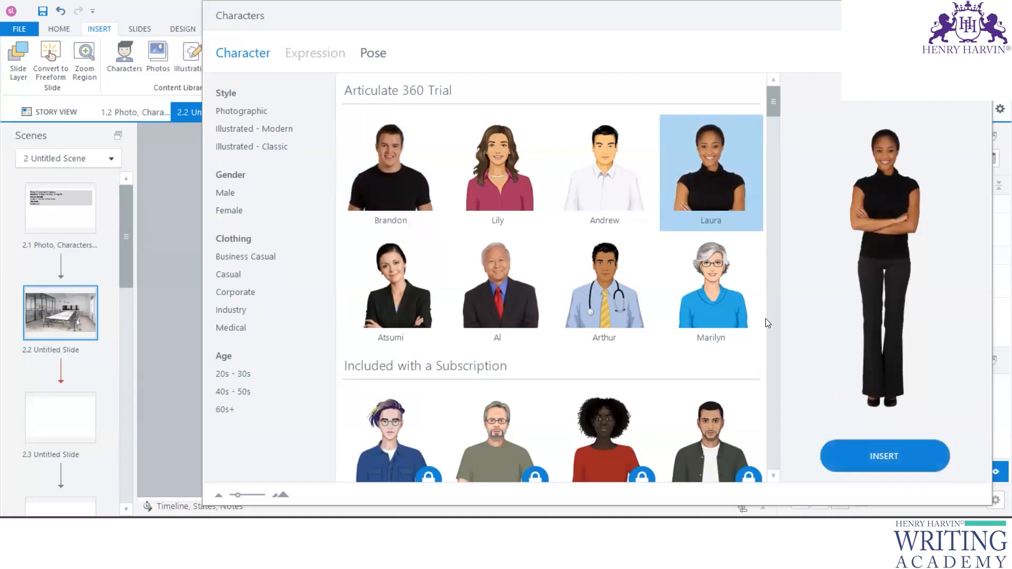
left_click(373, 52)
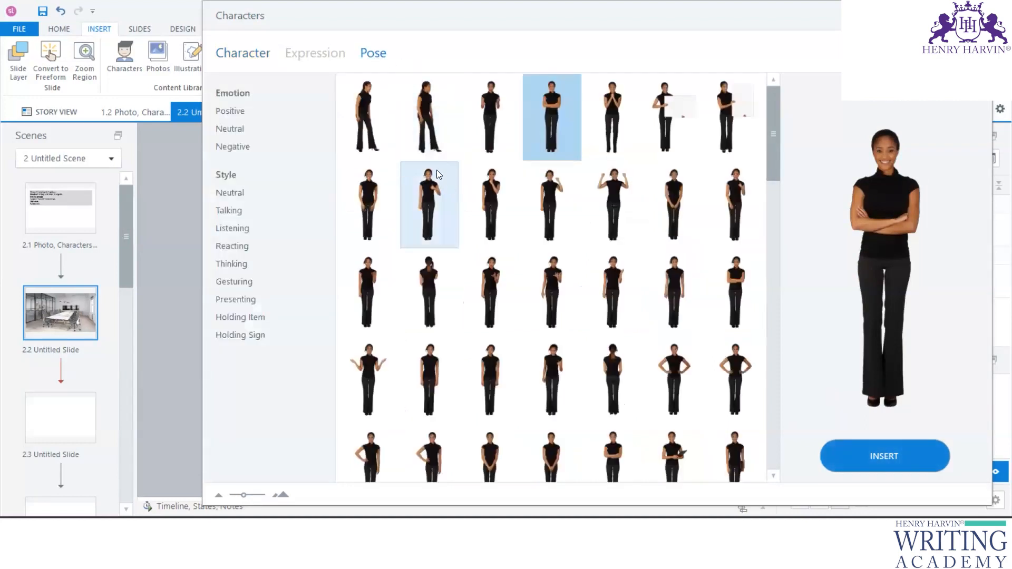
left_click(427, 128)
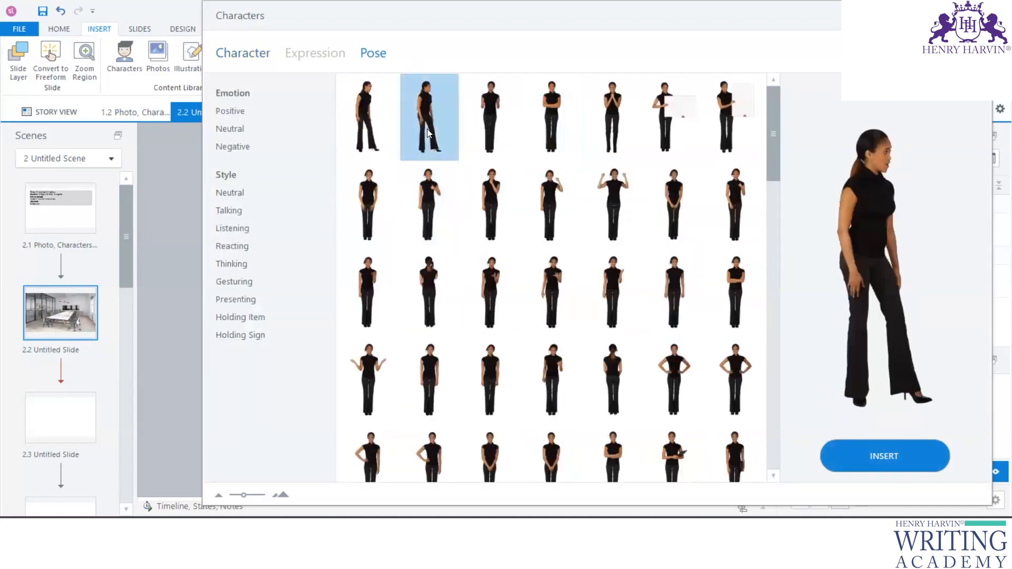
left_click(483, 120)
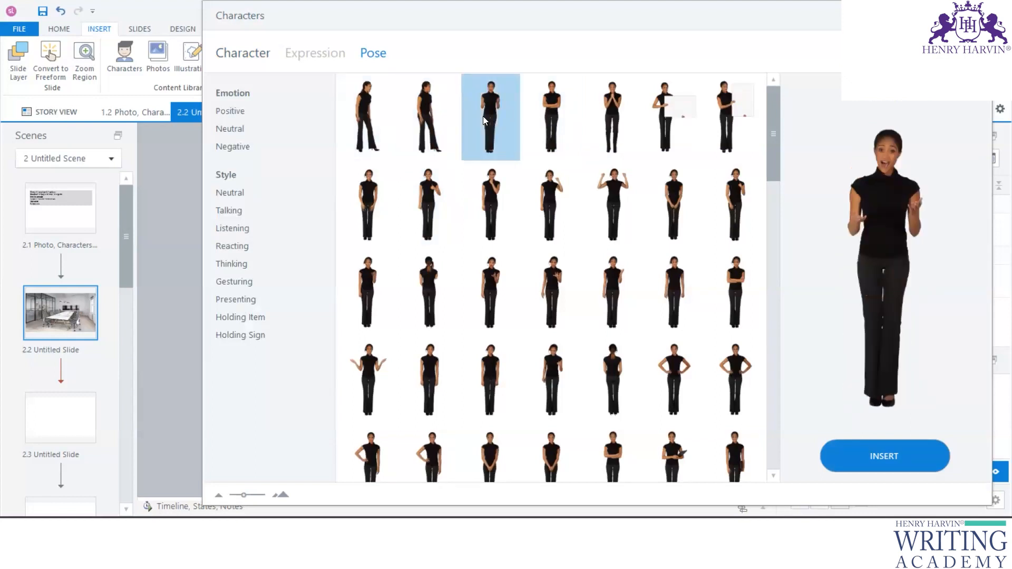
left_click(425, 117)
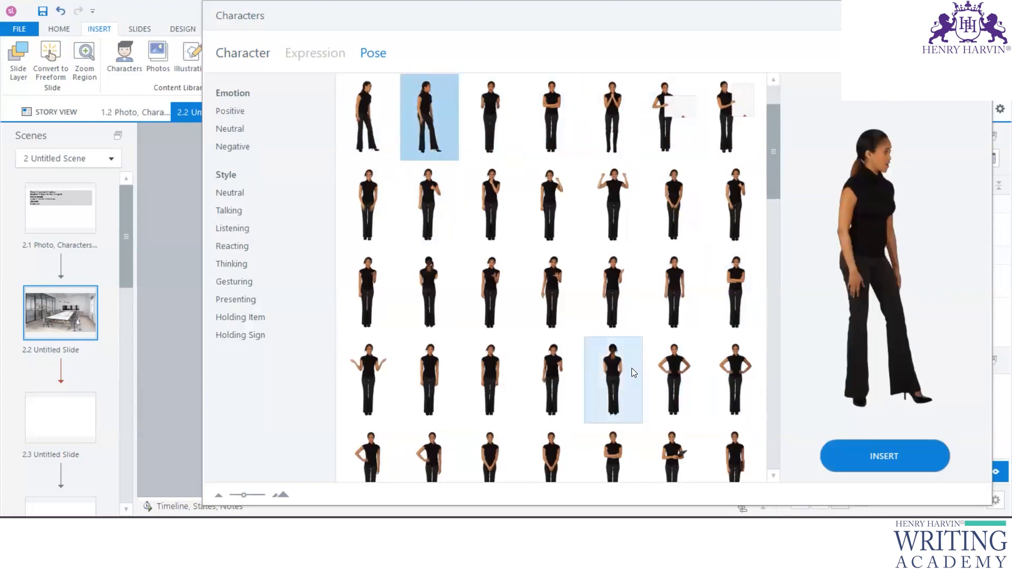
scroll(632, 368, "down", 5)
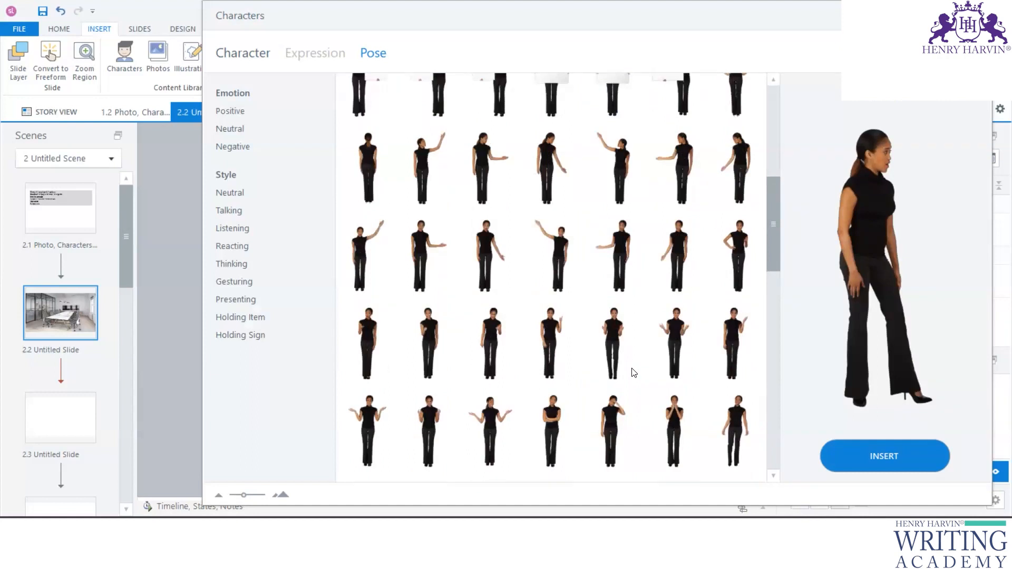
scroll(634, 372, "down", 5)
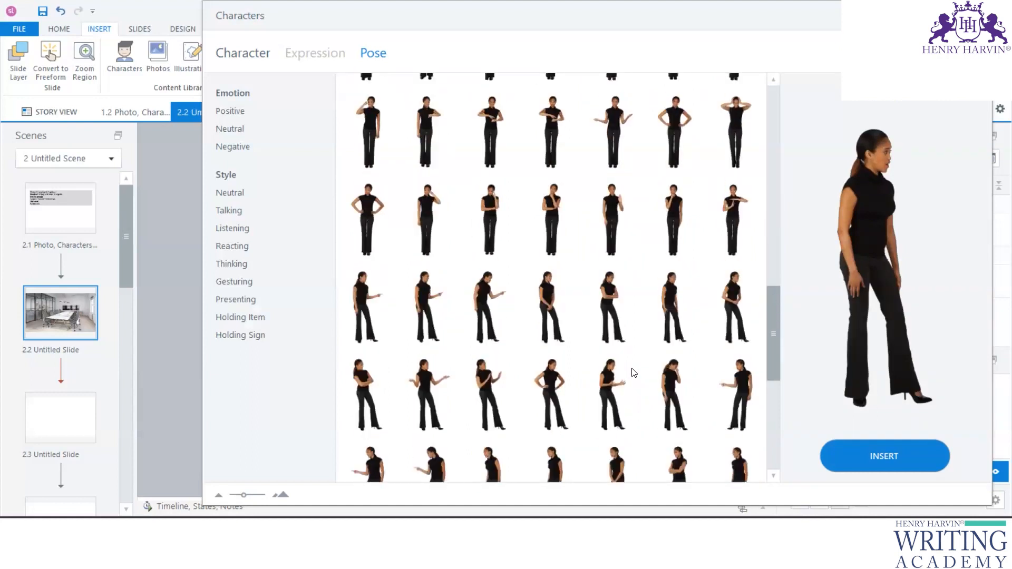
scroll(632, 372, "up", 10)
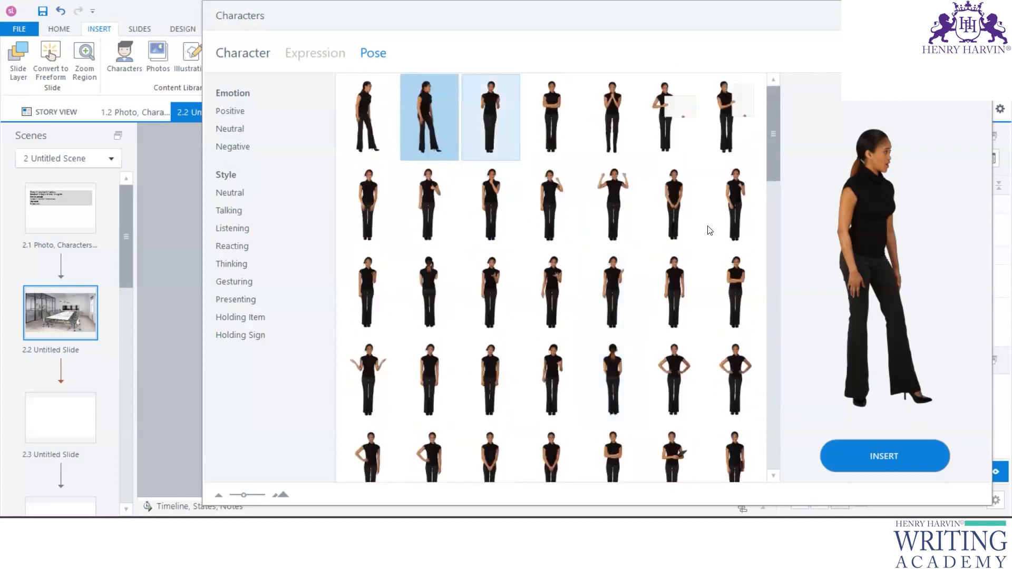
left_click(865, 456)
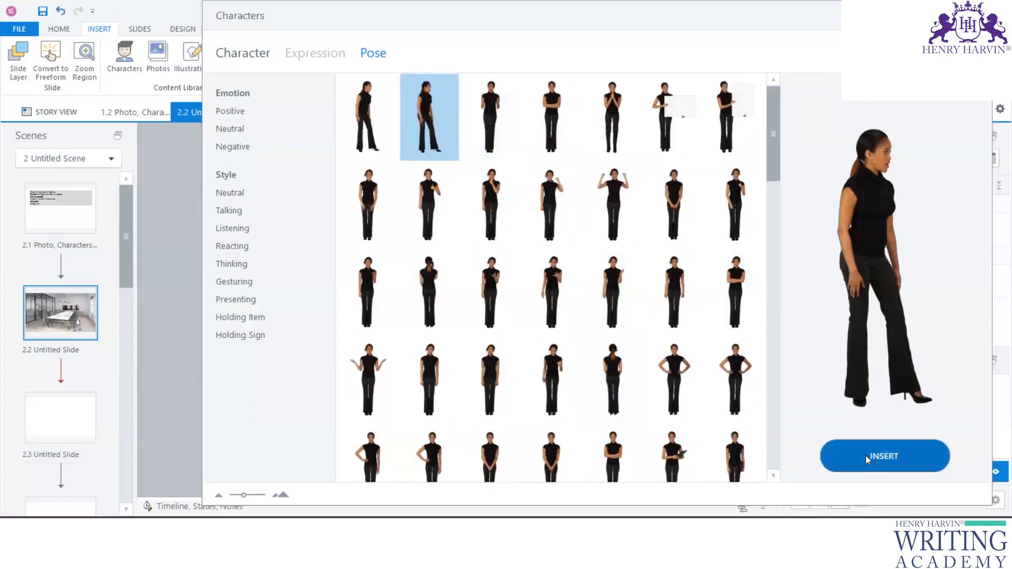
Place Laura on the floor to the left of the conference table and shrink her to about 129 × 377 px
left_click_drag(447, 306, 293, 308)
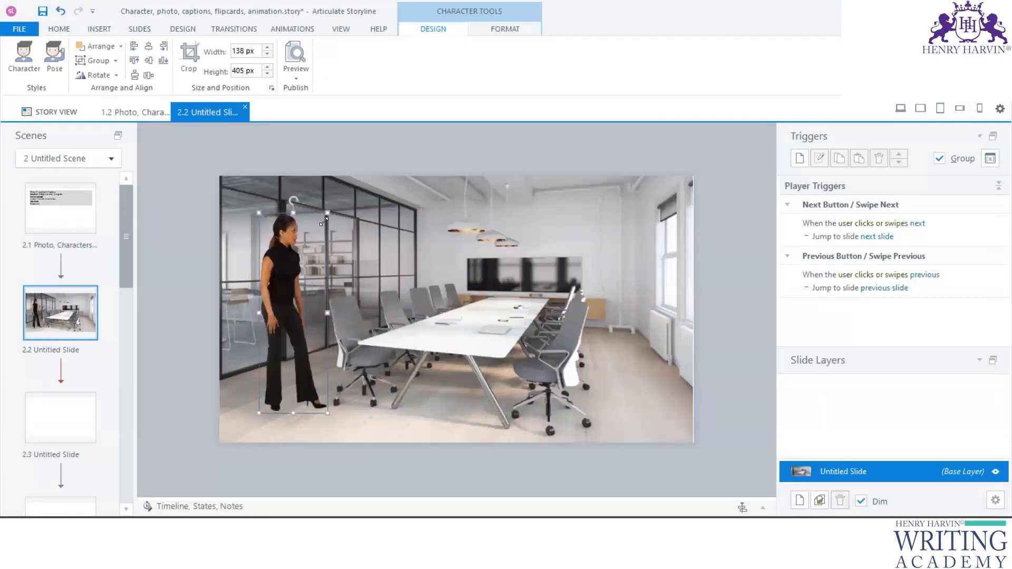
left_click_drag(322, 214, 322, 228)
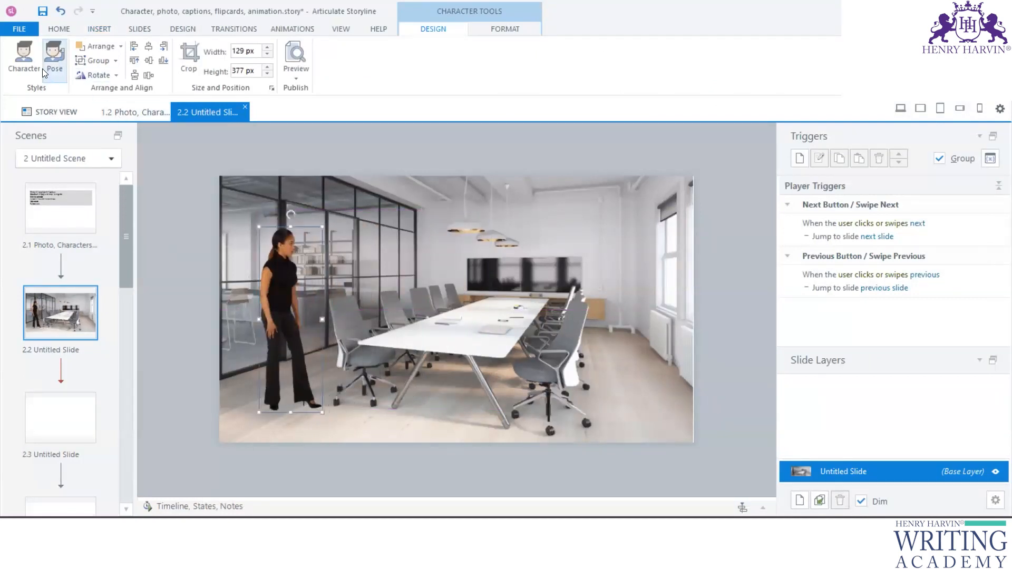
left_click(178, 223)
Insert the photographic character Brandon in the side pose that faces left with both hands gesturing
left_click(100, 29)
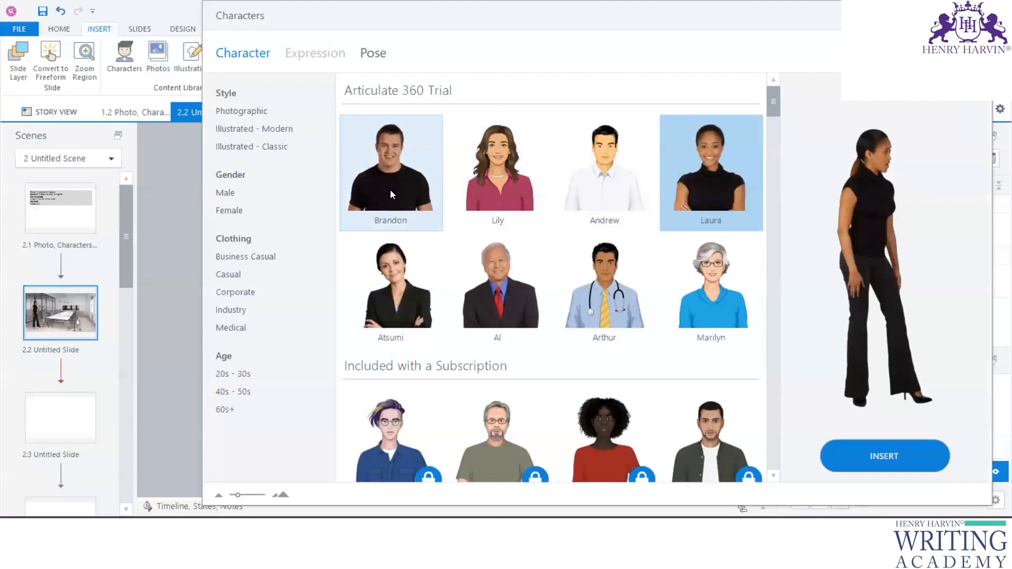
left_click(390, 192)
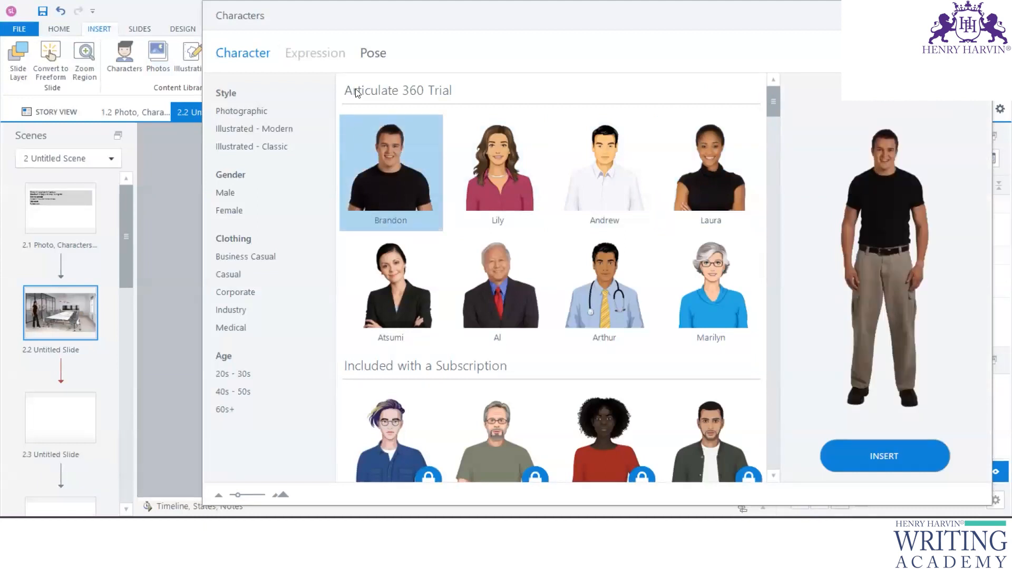
left_click(373, 55)
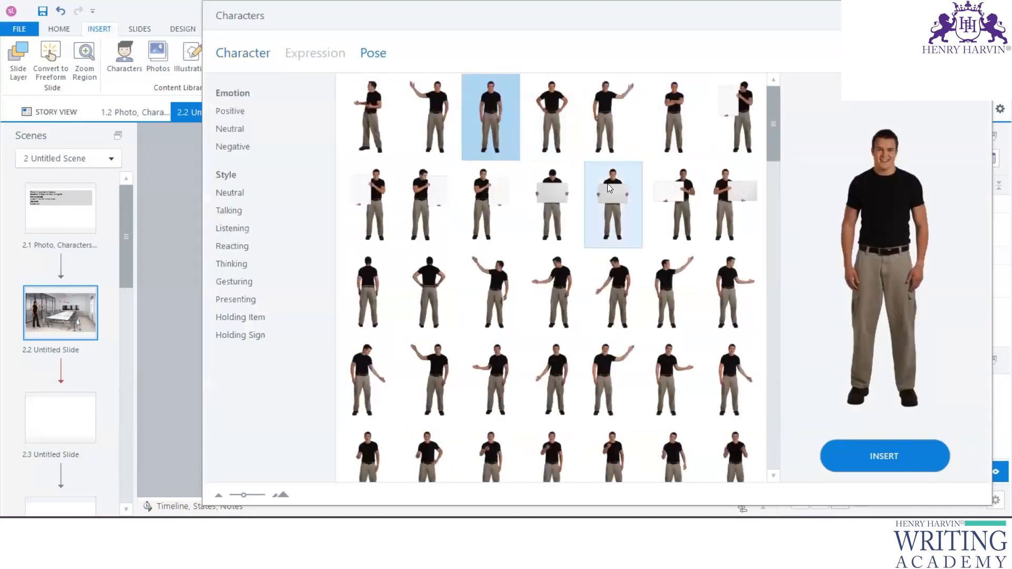
left_click(367, 127)
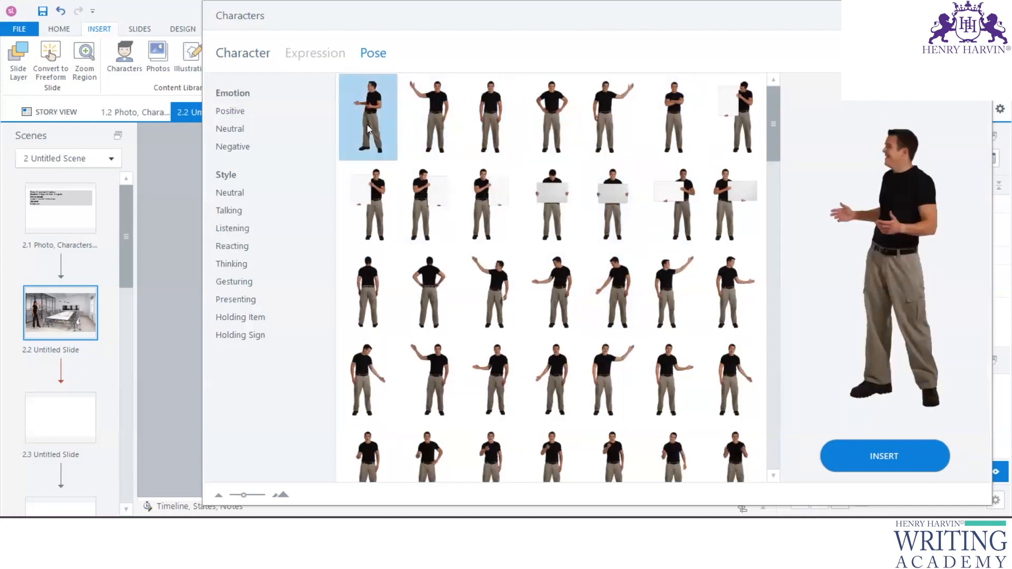
left_click(884, 456)
Place Brandon to the right of the conference table facing Laura and enlarge him to about 174 × 442 px
left_click_drag(497, 308, 628, 328)
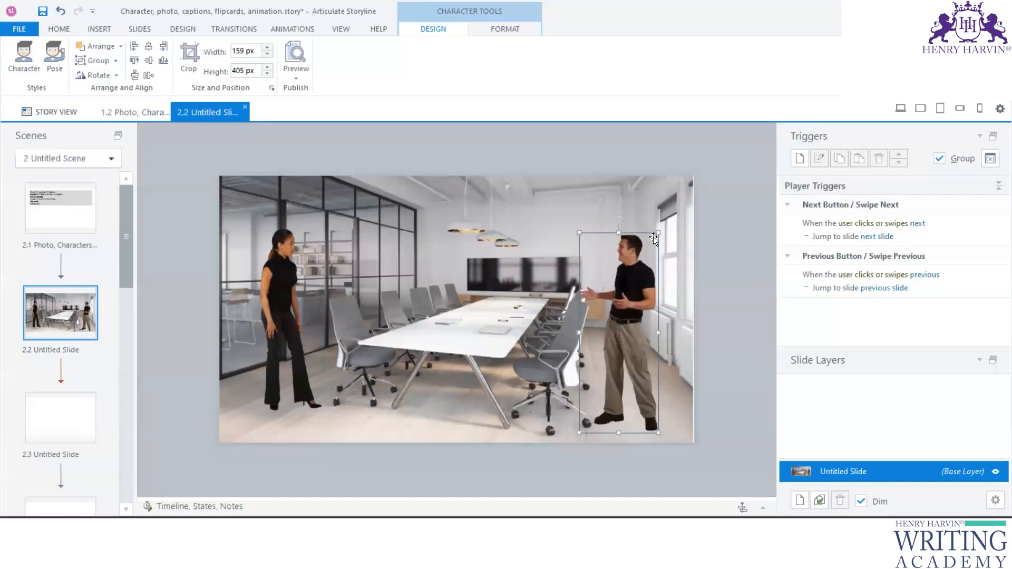
left_click_drag(657, 232, 665, 215)
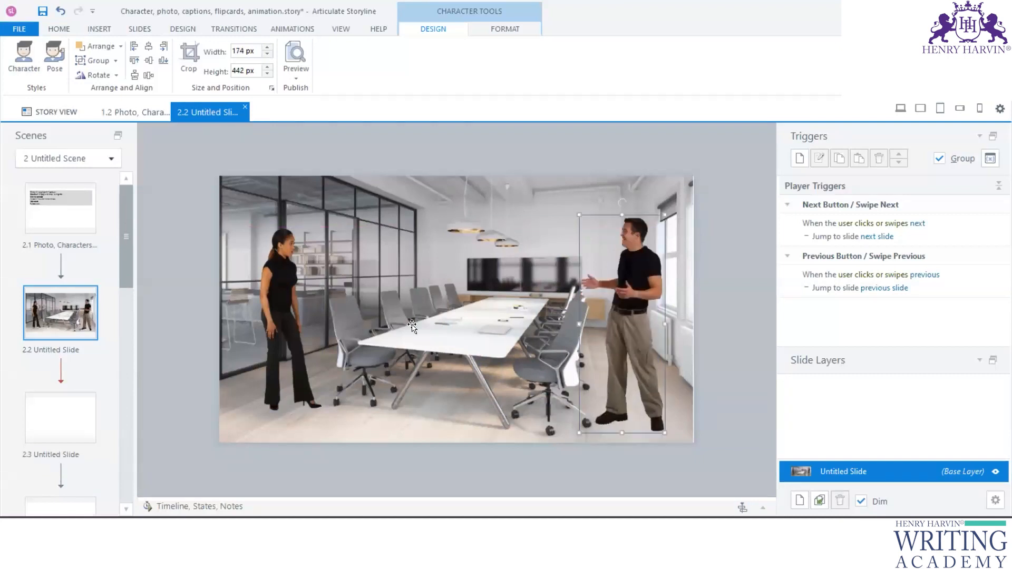
left_click_drag(621, 358, 627, 354)
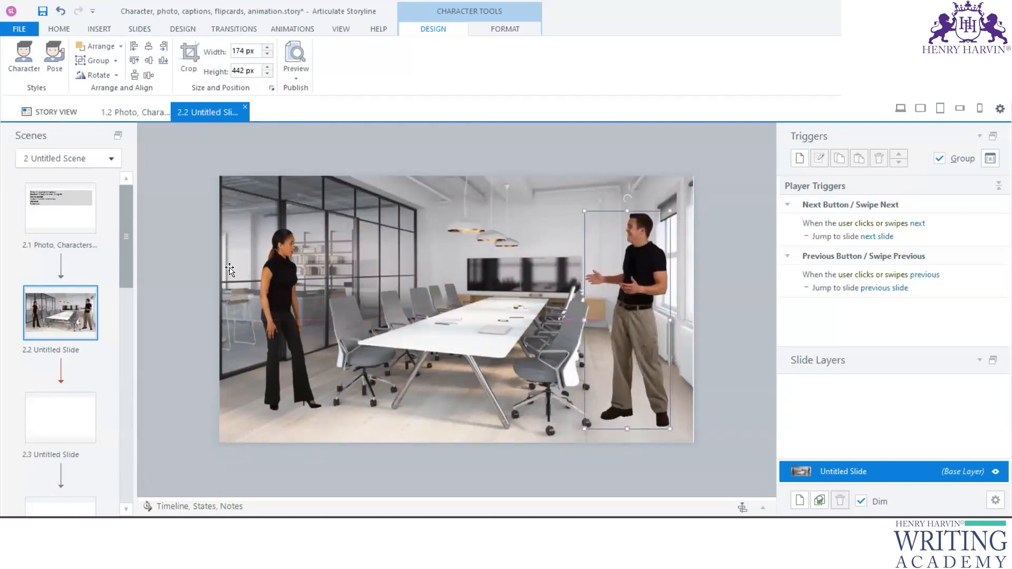
Review the "Photo, Characters & Captions" topic line on slide 2.1 and return to slide 2.2
left_click(68, 220)
left_click(285, 200)
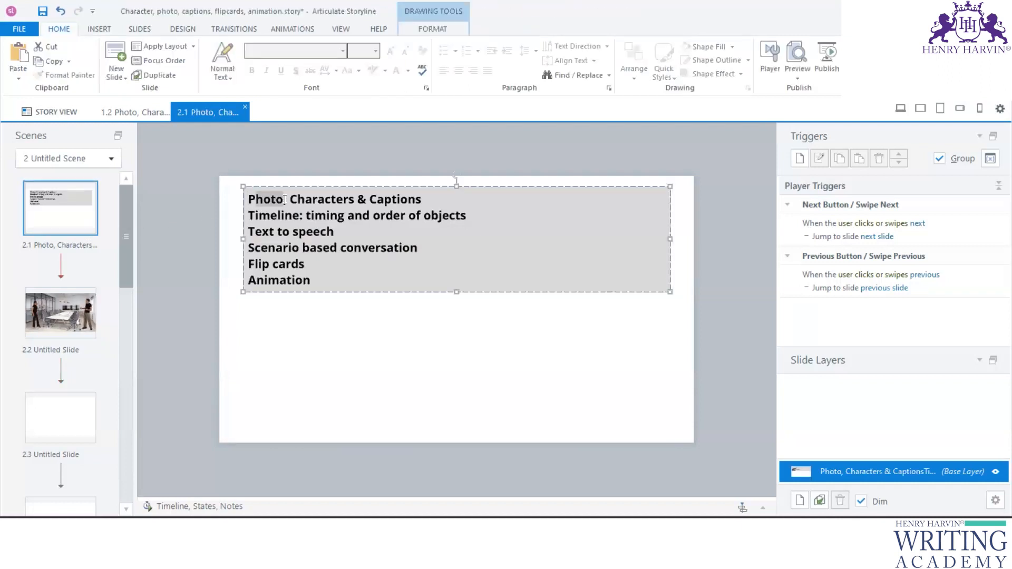
left_click(308, 200)
left_click_drag(304, 200, 409, 201)
left_click(79, 313)
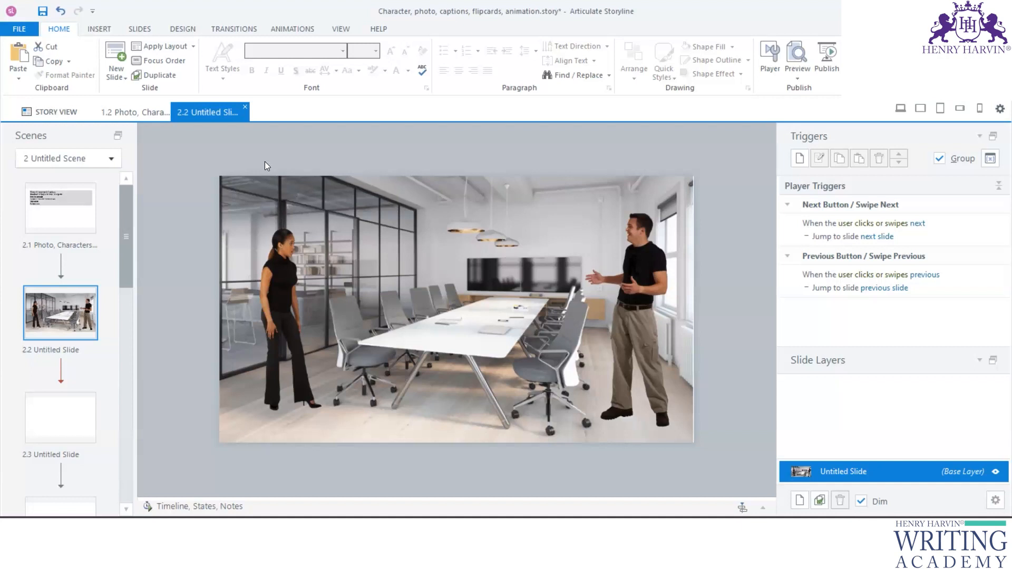
Copy the opening paragraph starting "Congratulations Laura!" from the Project EIMS document in Word and return to Storyline
key("alt+Tab")
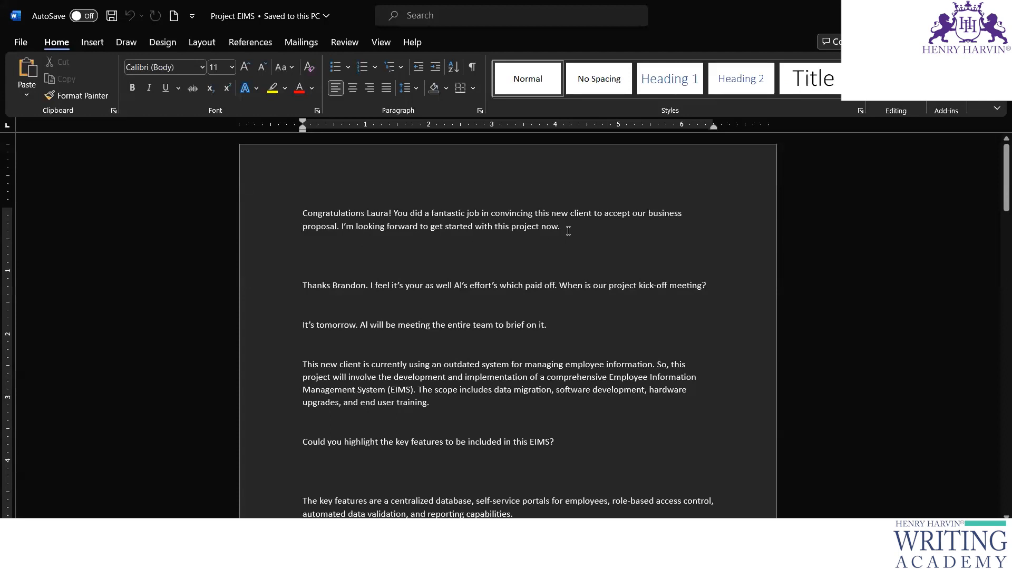
left_click_drag(567, 228, 306, 210)
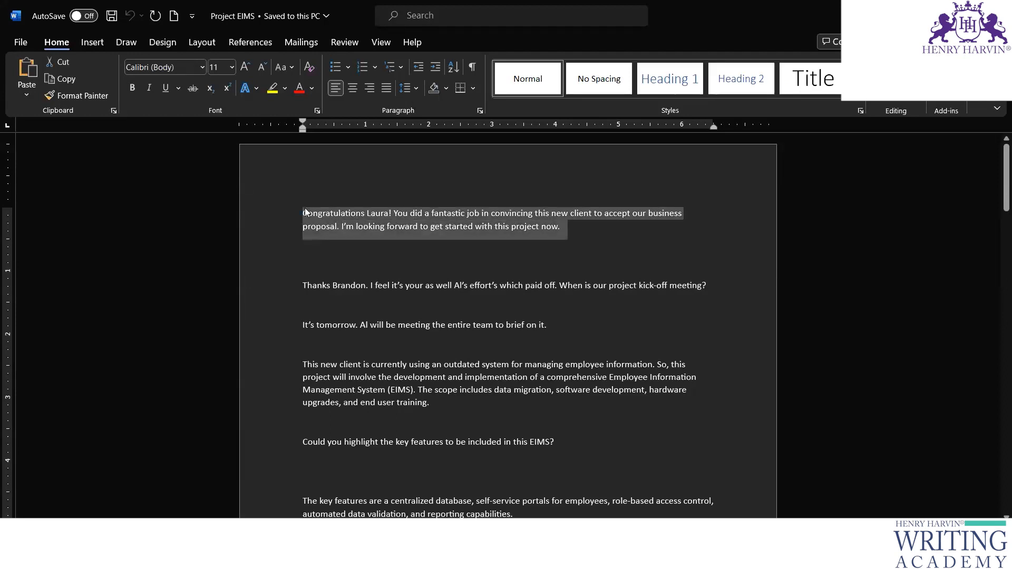
key("alt+Tab")
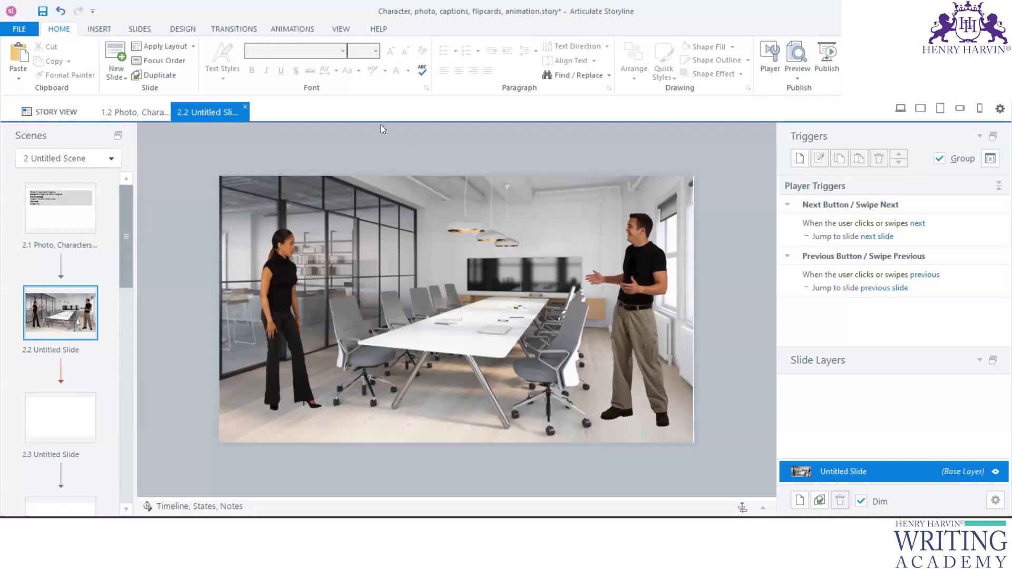
Draw a small rectangular caption just above and left of Brandon's head and fill it with the copied "Congratulations Laura!" paragraph
left_click(104, 30)
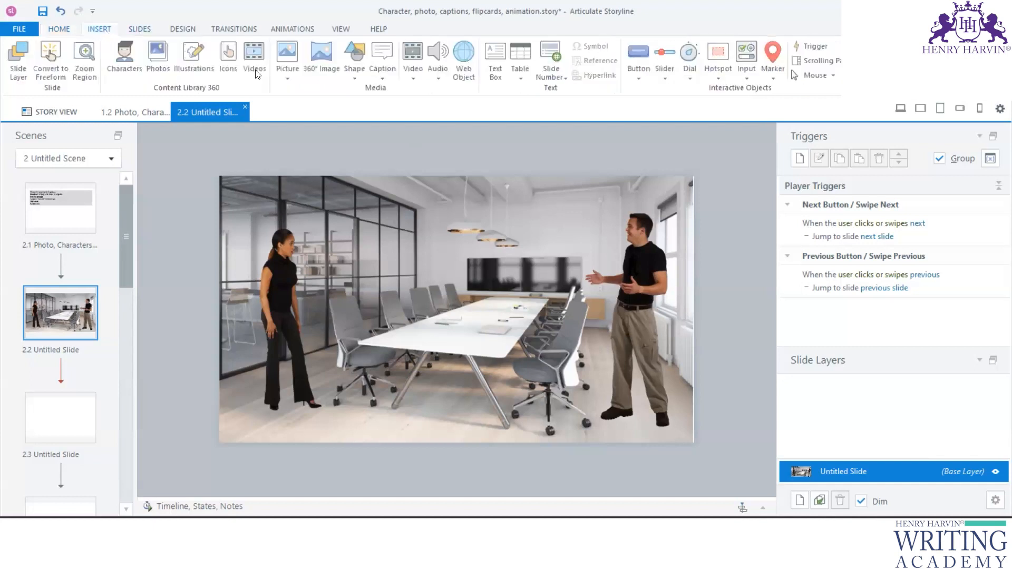
left_click(382, 66)
left_click(548, 239)
left_click_drag(561, 196, 619, 227)
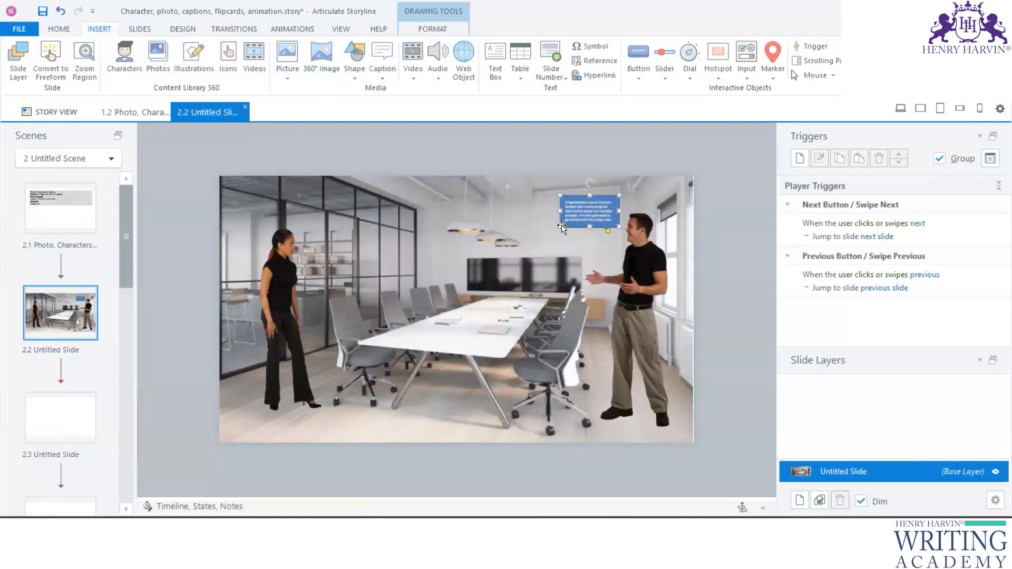
Enlarge Brandon's caption to about 280 × 163 px, place it above and left of his head and point its tail at his face
left_click_drag(560, 227, 482, 275)
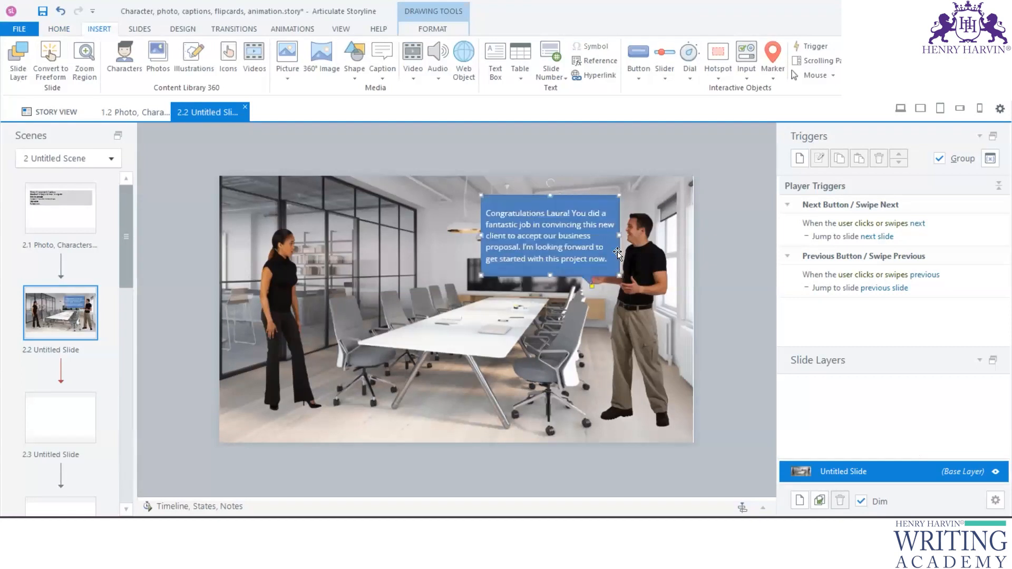
left_click(588, 228)
mouse_move(593, 286)
left_mouse_down()
mouse_move(568, 274)
mouse_move(602, 259)
mouse_move(610, 229)
left_mouse_up()
Apply the pale grey shape style with dark text to Brandon's "Congratulations Laura!" caption
left_click(433, 28)
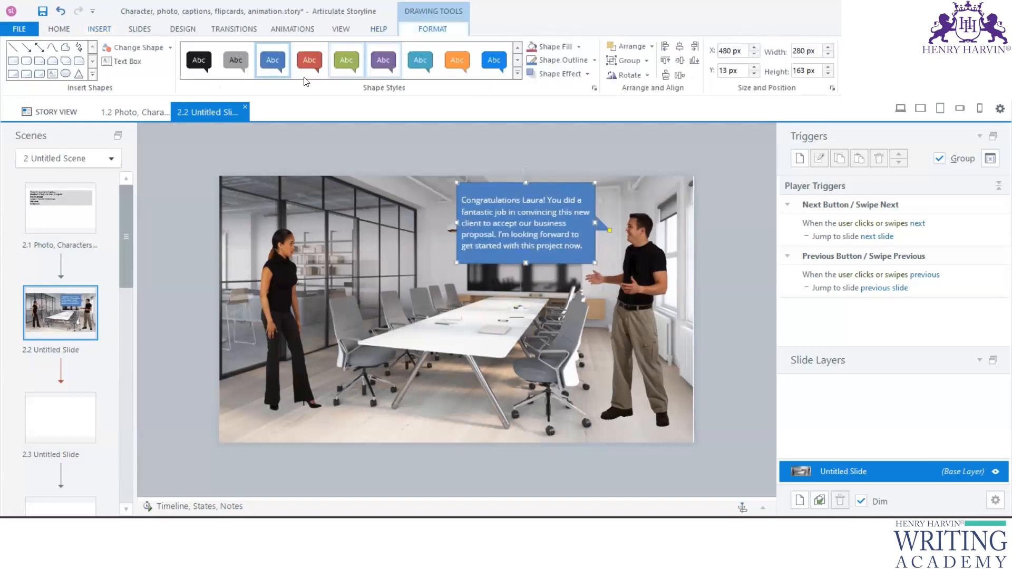
left_click(519, 77)
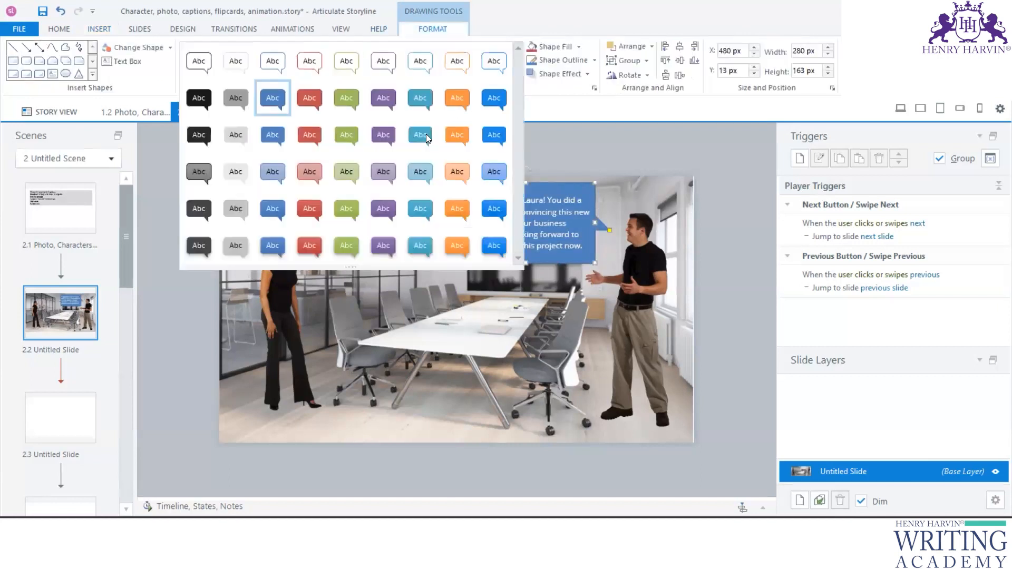
left_click(237, 178)
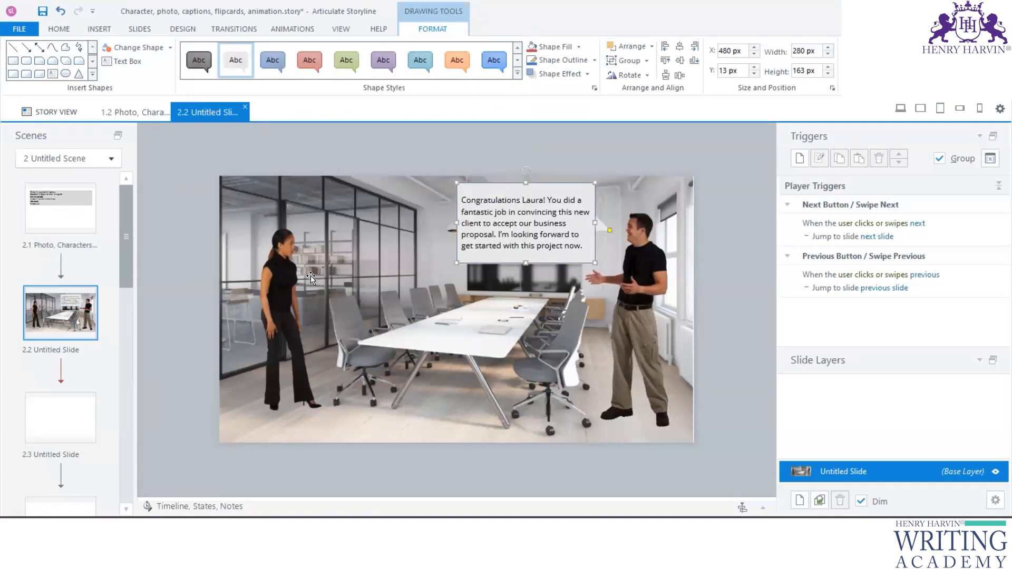
Duplicate Brandon's caption, place the copy just right of Laura's head and point its tail at her face
left_click_drag(491, 183, 397, 193)
left_click_drag(456, 240, 295, 244)
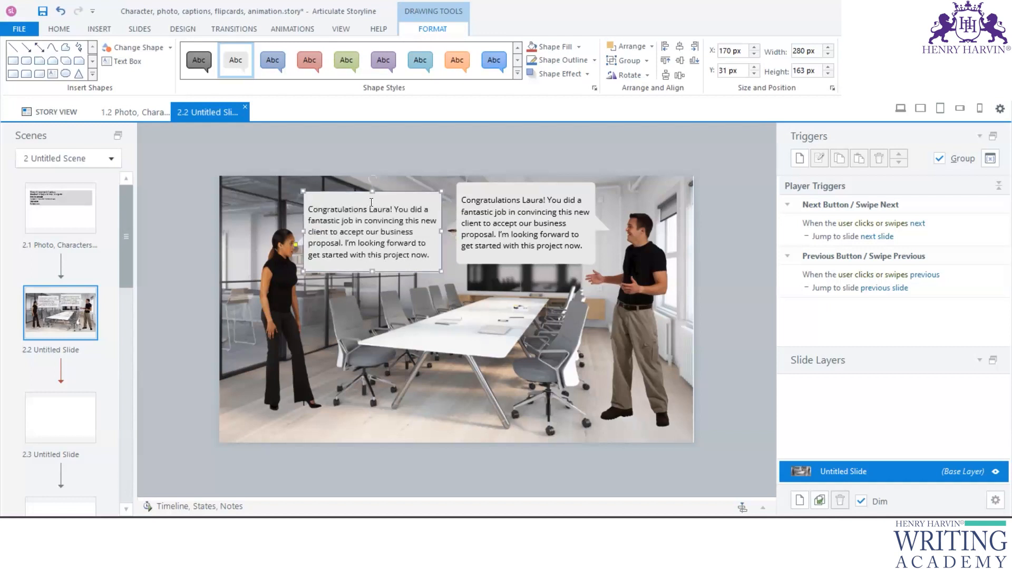
left_click_drag(381, 191, 388, 186)
Copy the "Thanks Brandon." line from the Project EIMS document in Word and replace Laura's caption text with it in Storyline
key("alt+Tab")
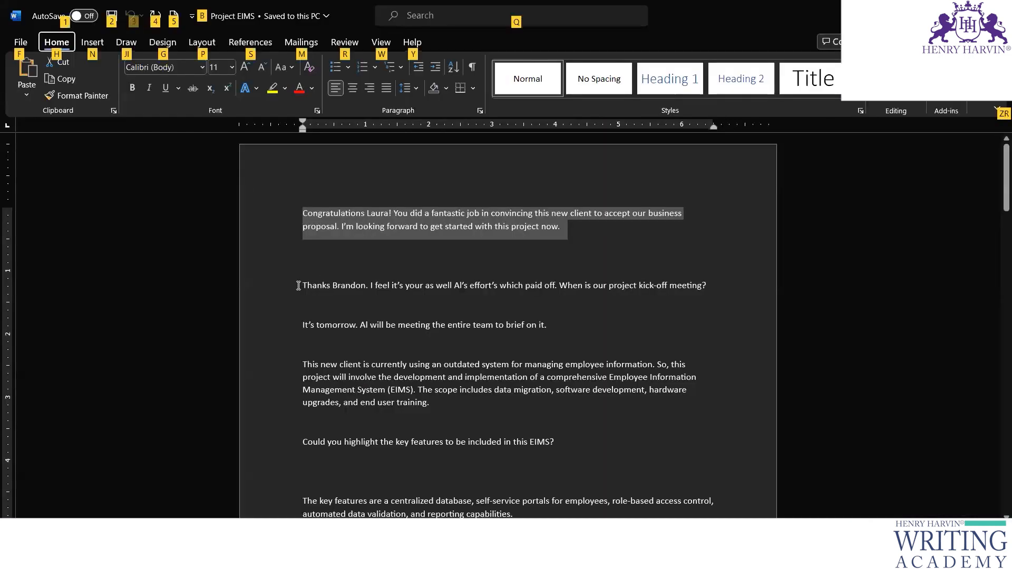
left_click_drag(302, 285, 717, 285)
key("ctrl+c")
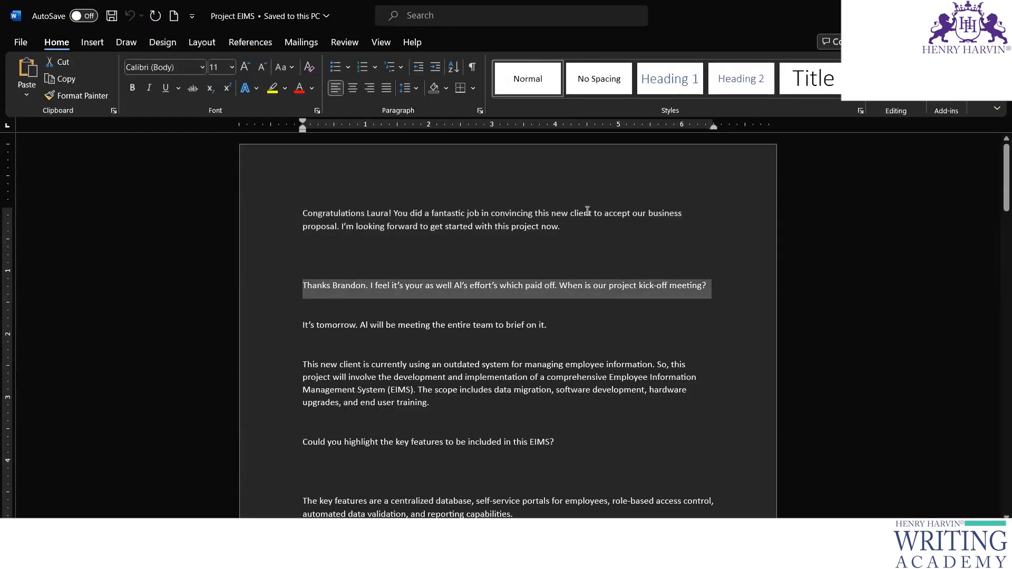
key("alt+Tab")
key("ctrl+a")
key("ctrl+v")
Shrink Laura's caption to about 249 × 127 px so it fits closely around its text
left_click_drag(453, 187, 433, 205)
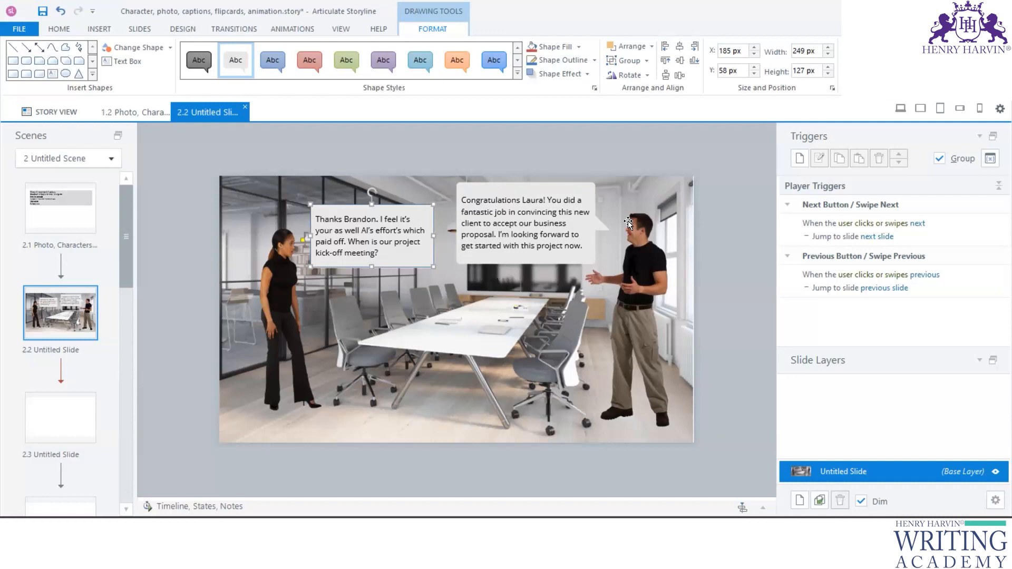
left_click_drag(349, 242, 378, 253)
left_click(558, 201)
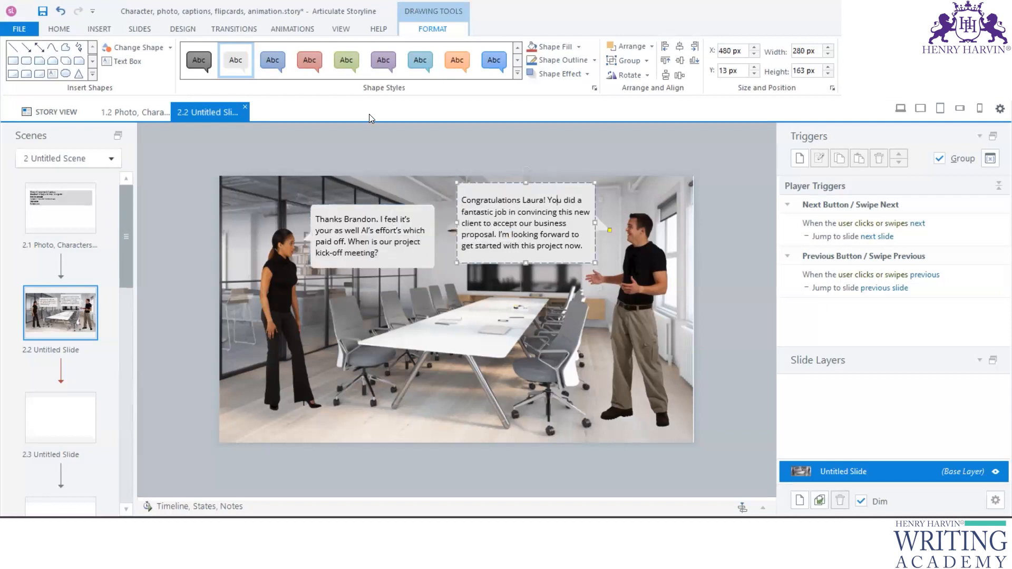
left_click(441, 227)
Duplicate Laura's caption below the original and replace the copy's text with the "It's tomorrow." line copied from the Word document
left_click_drag(420, 205, 457, 261, "ctrl")
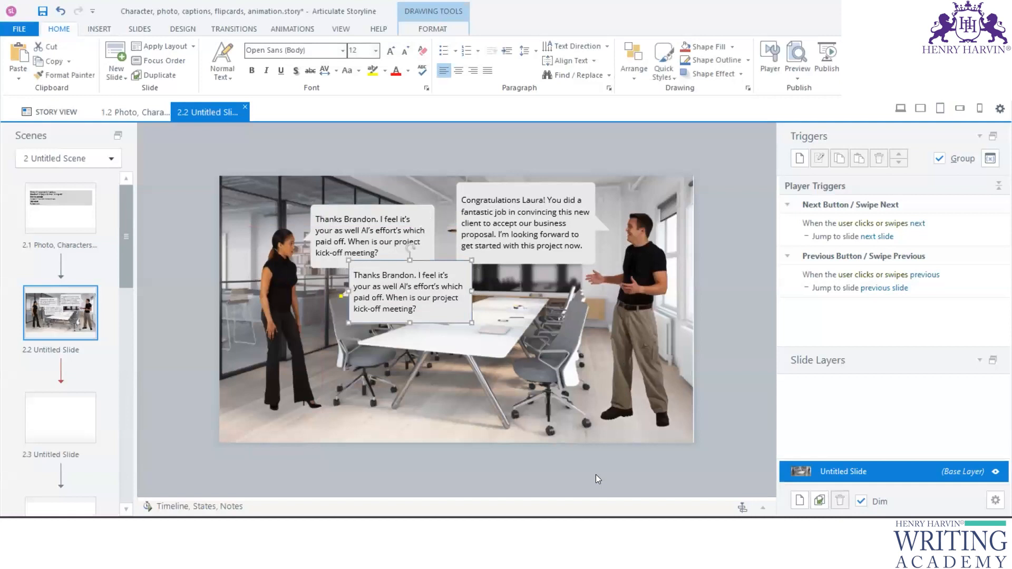
key("alt+Tab")
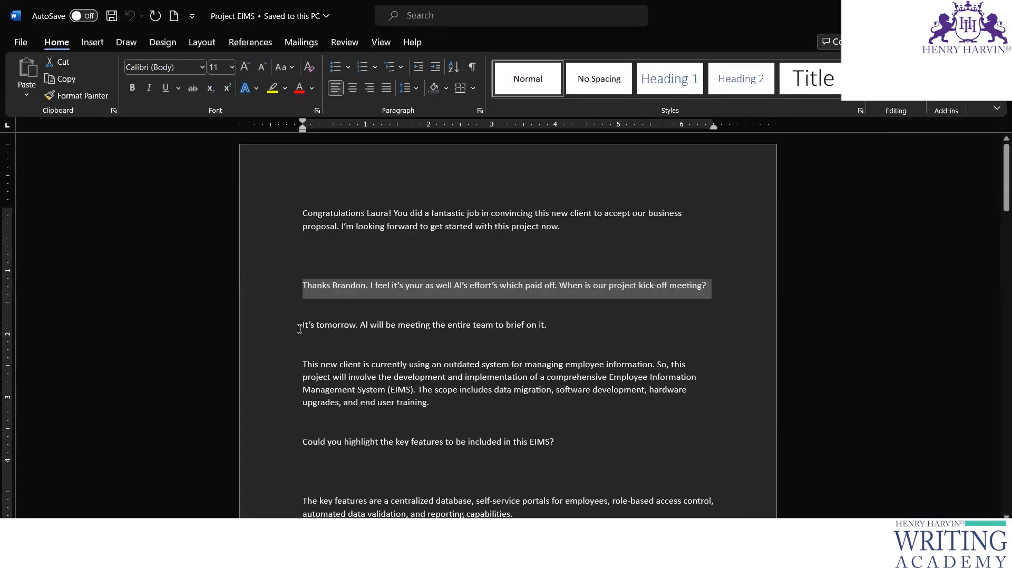
left_click_drag(461, 326, 555, 326)
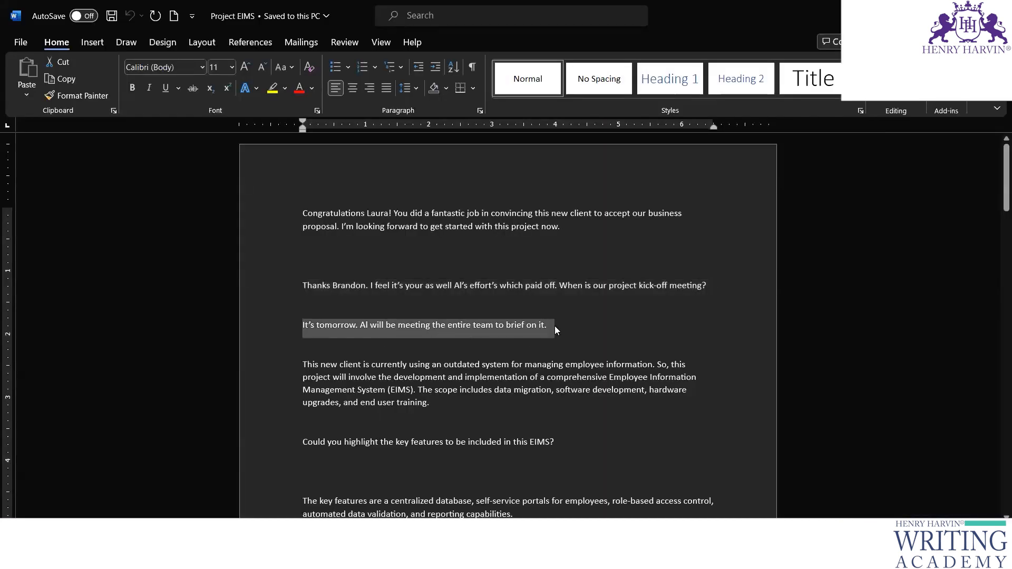
key("ctrl+c")
key("alt+Tab")
left_click(448, 298)
key("ctrl+a")
key("ctrl+v")
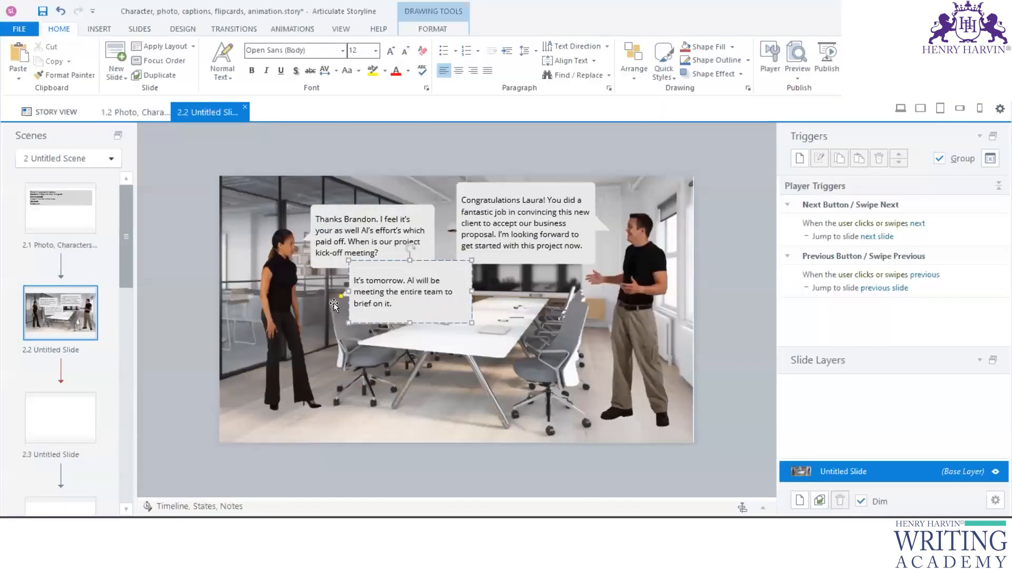
Turn the "It's tomorrow." caption's tail toward Brandon, shrink the caption around its text and place it over the "Congratulations Laura!" caption
left_click(507, 296)
left_click(461, 275)
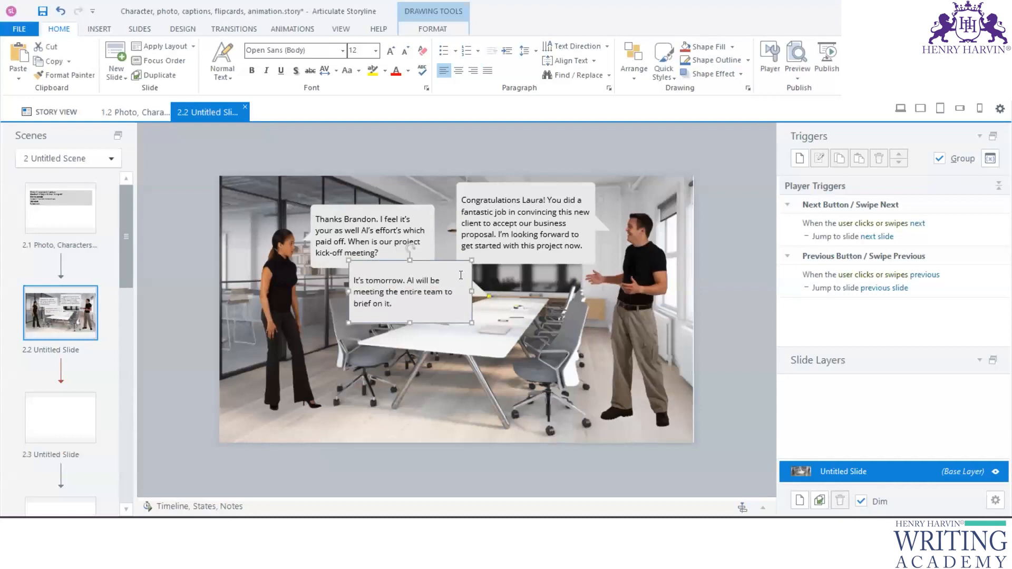
left_click_drag(448, 266, 614, 195)
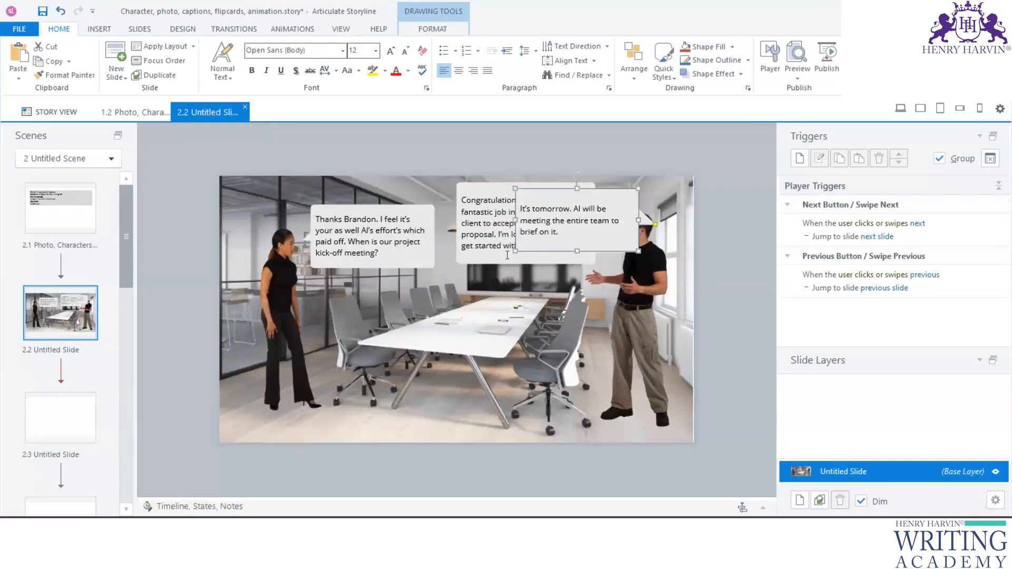
left_click_drag(515, 254, 534, 232)
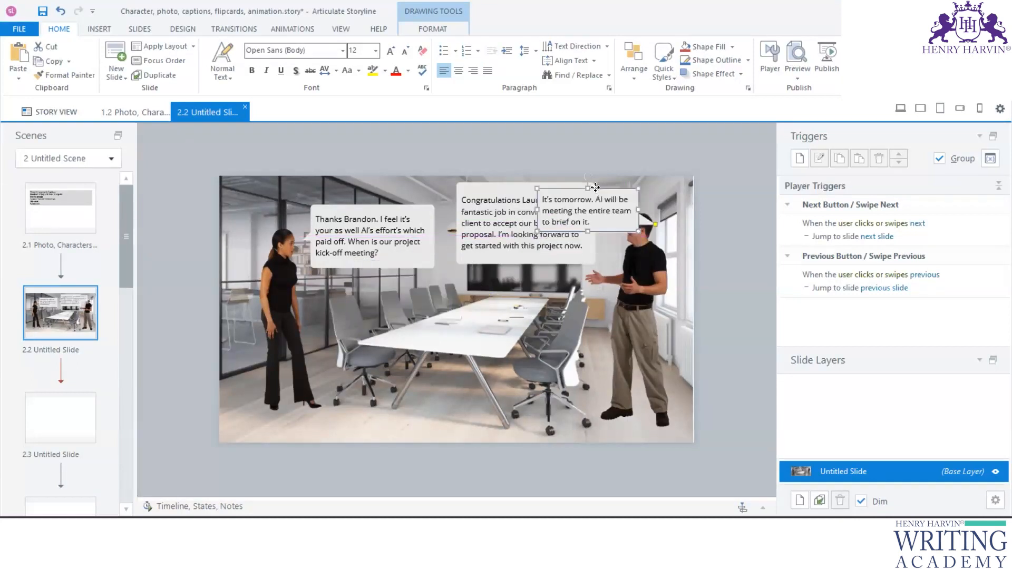
left_click_drag(607, 190, 577, 191)
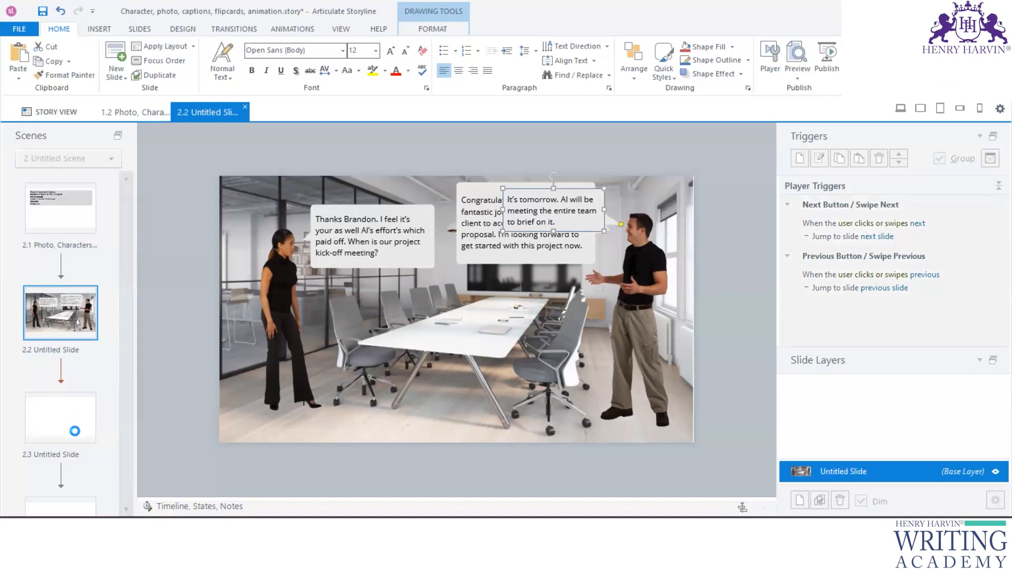
Open slide 2.3 and bring up the Insert Picture file browser to choose a picture from disk
left_click(106, 439)
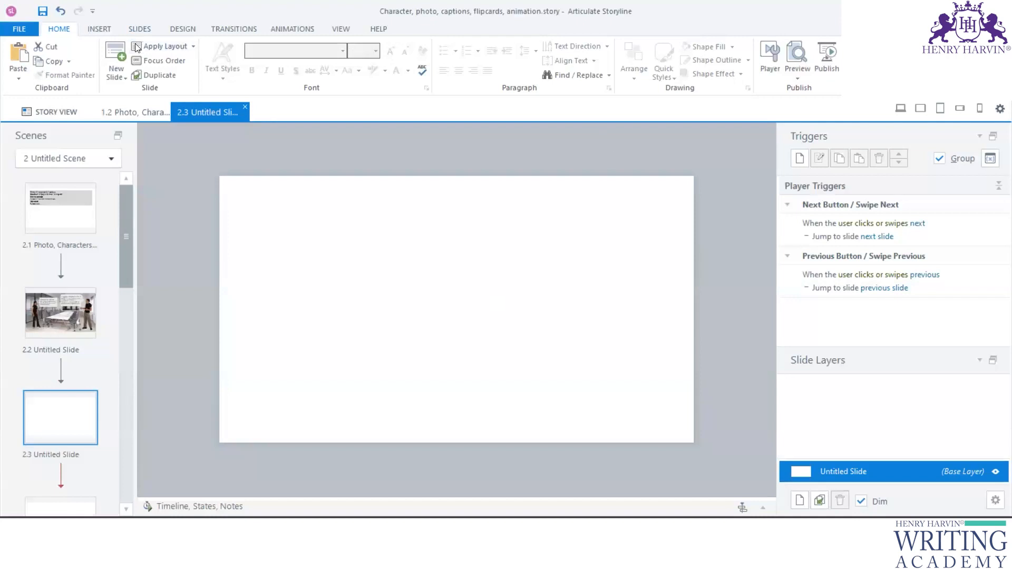
right_click(259, 213)
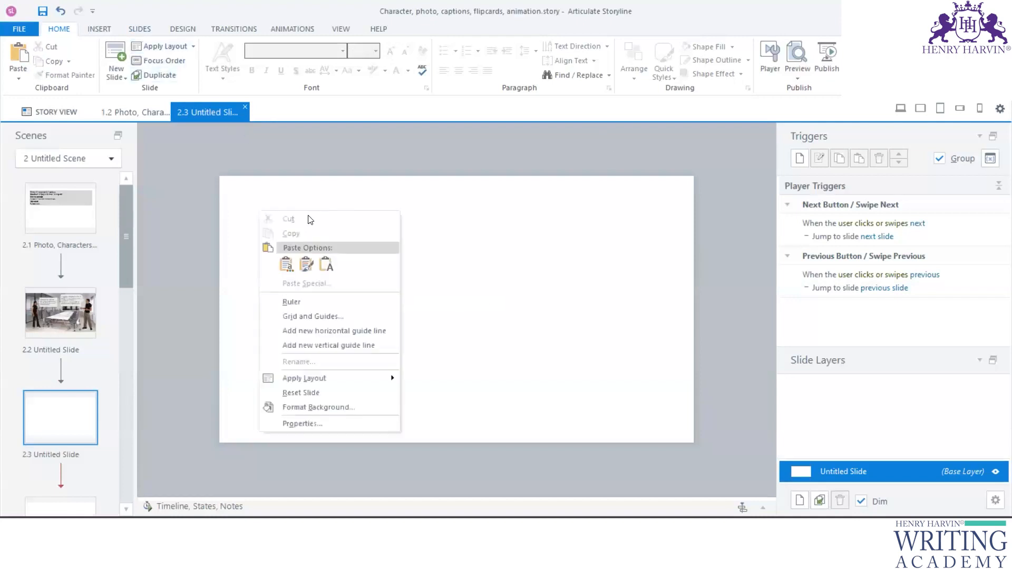
left_click(99, 28)
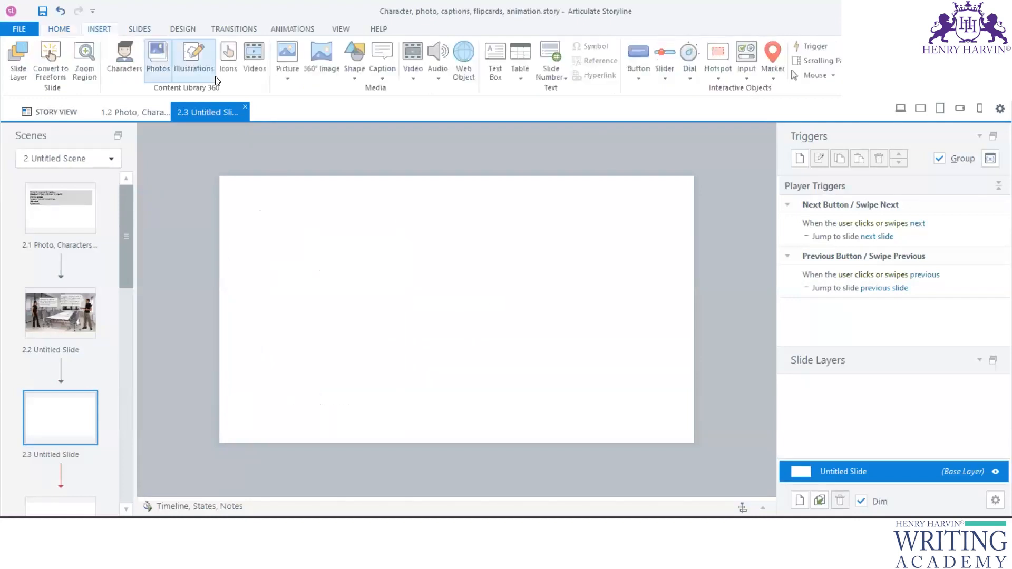
left_click(289, 82)
left_click(295, 93)
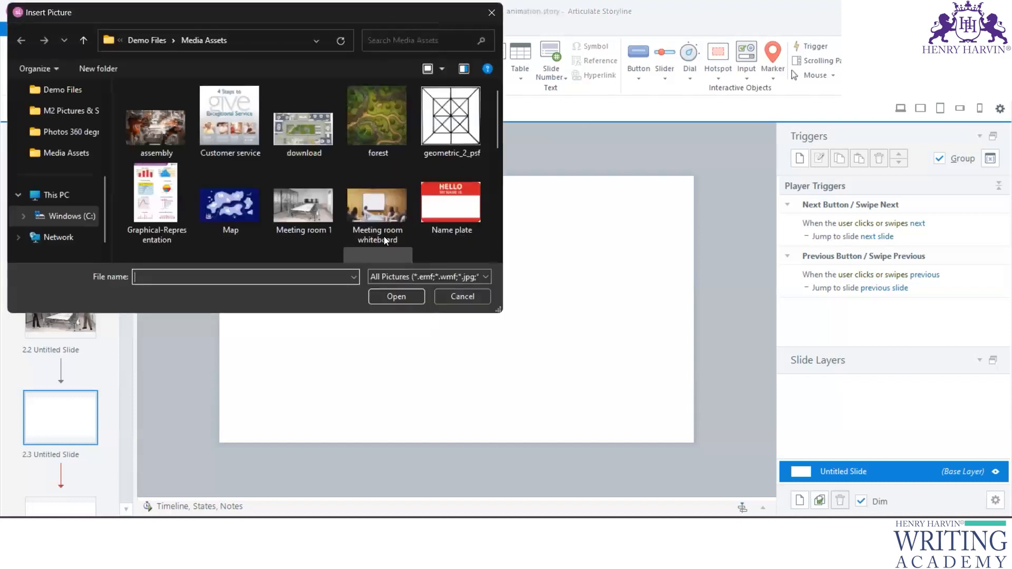
left_click(148, 42)
scroll(182, 196, "up", 2)
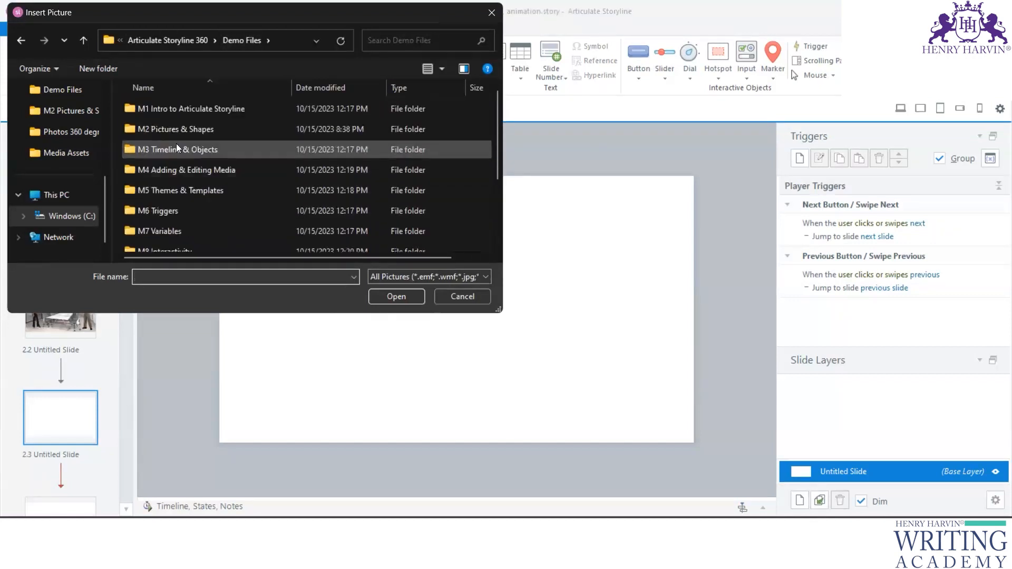
double_click(179, 129)
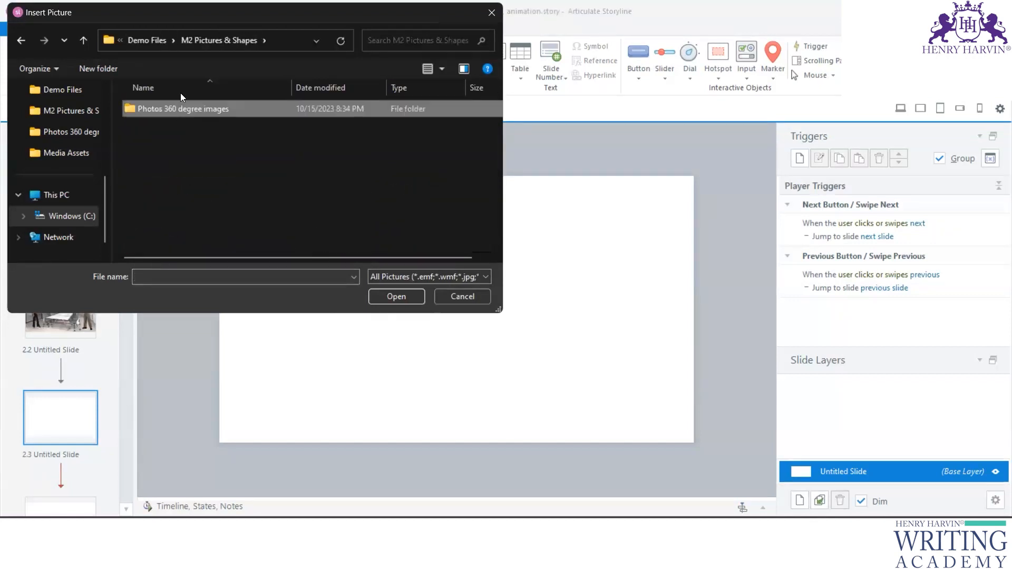
left_click(147, 41)
scroll(195, 233, "down", 3)
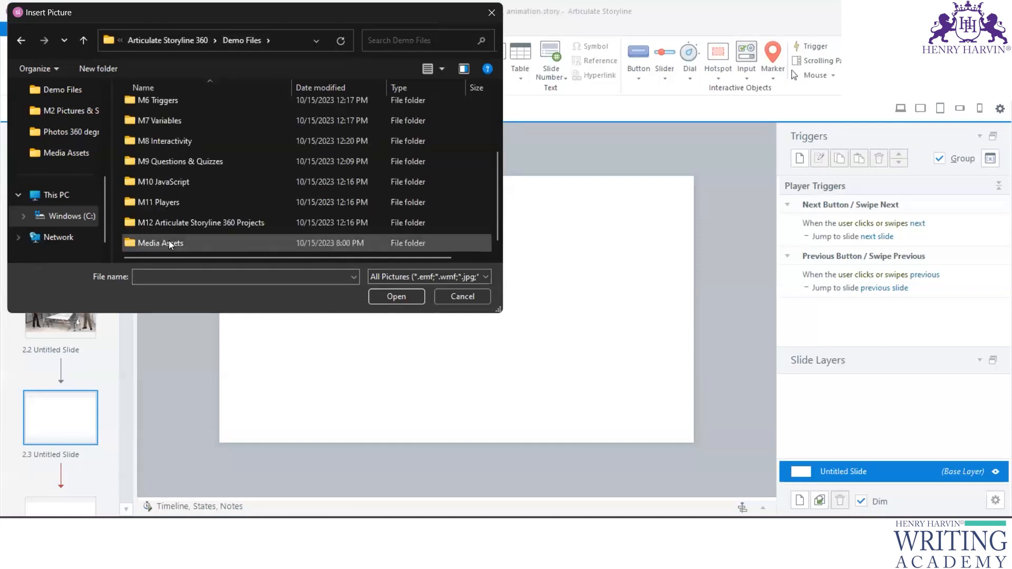
double_click(169, 240)
Insert the "Meeting room whiteboard" picture from the Media Assets folder as the full-slide photo on slide 2.3
left_click_drag(495, 124, 494, 142)
left_click(376, 142)
left_click(398, 298)
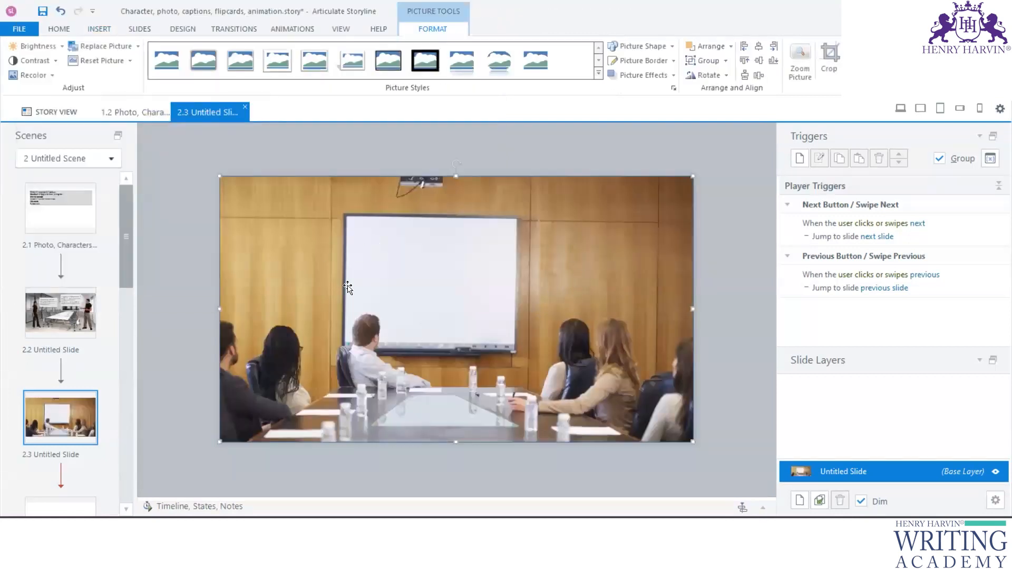
Return to slide 2.2 and select all the text in the "It's tomorrow." caption
left_click(77, 323)
left_click(62, 408)
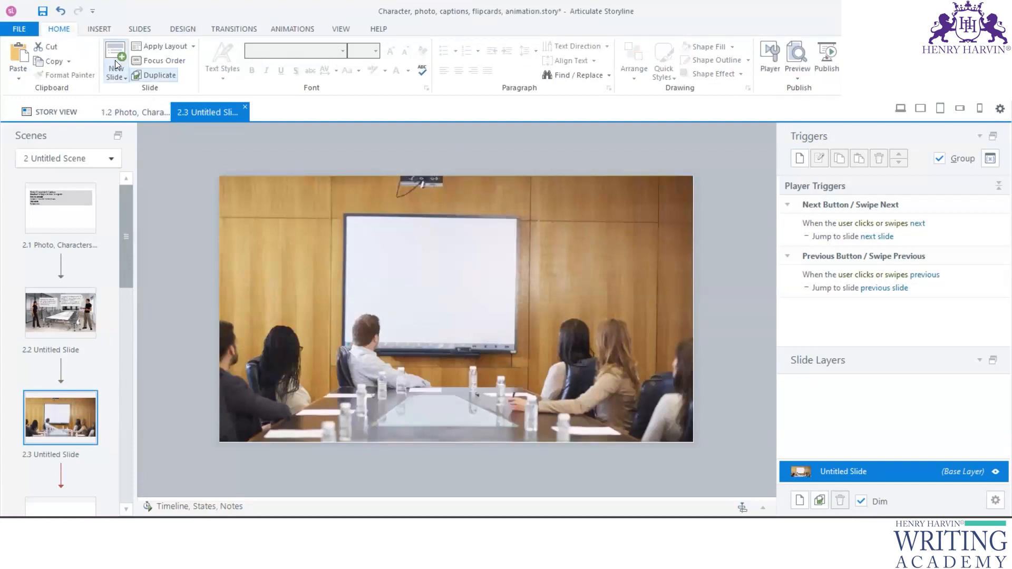
left_click(91, 312)
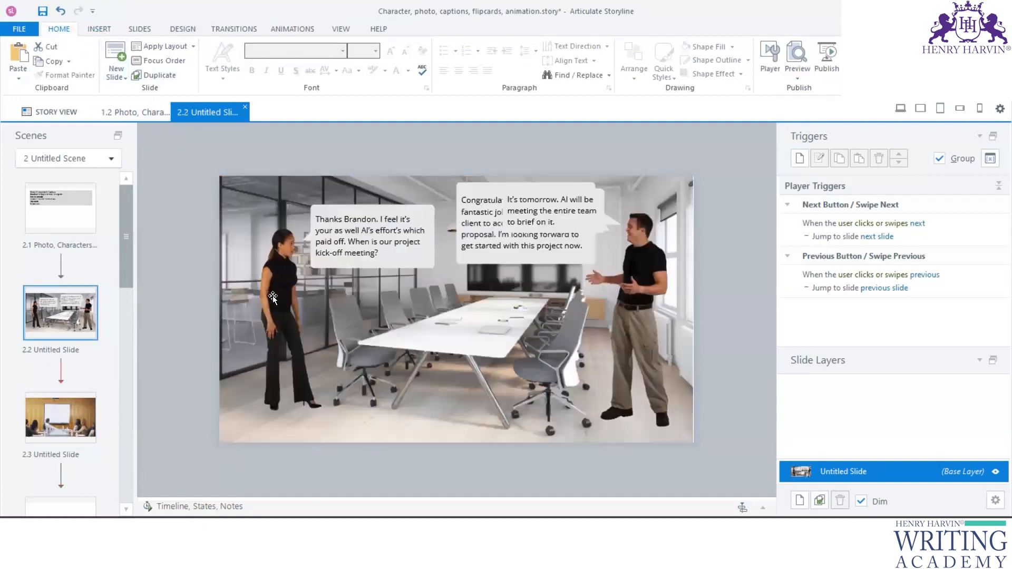
left_click(541, 209)
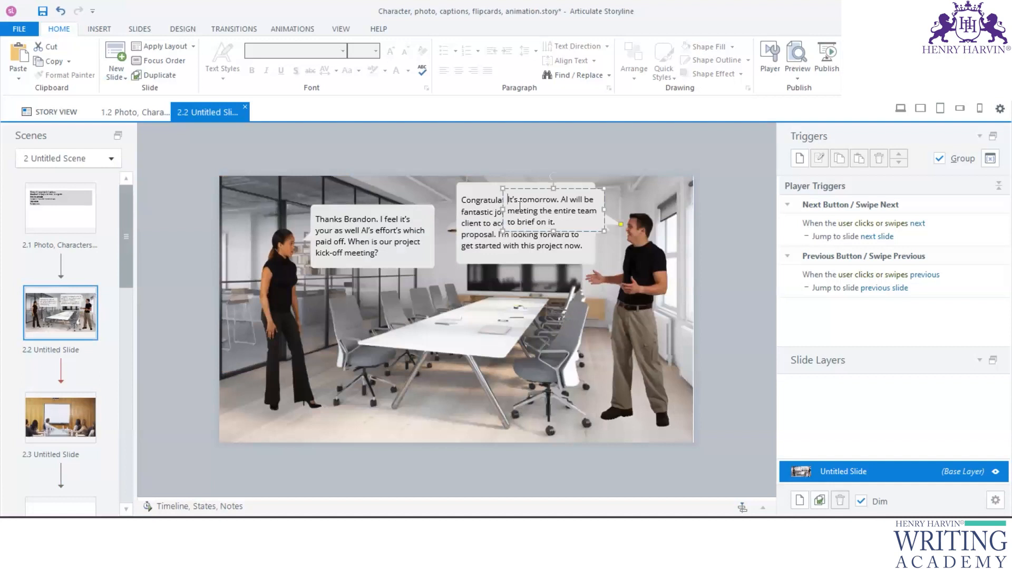
left_click_drag(556, 222, 517, 195)
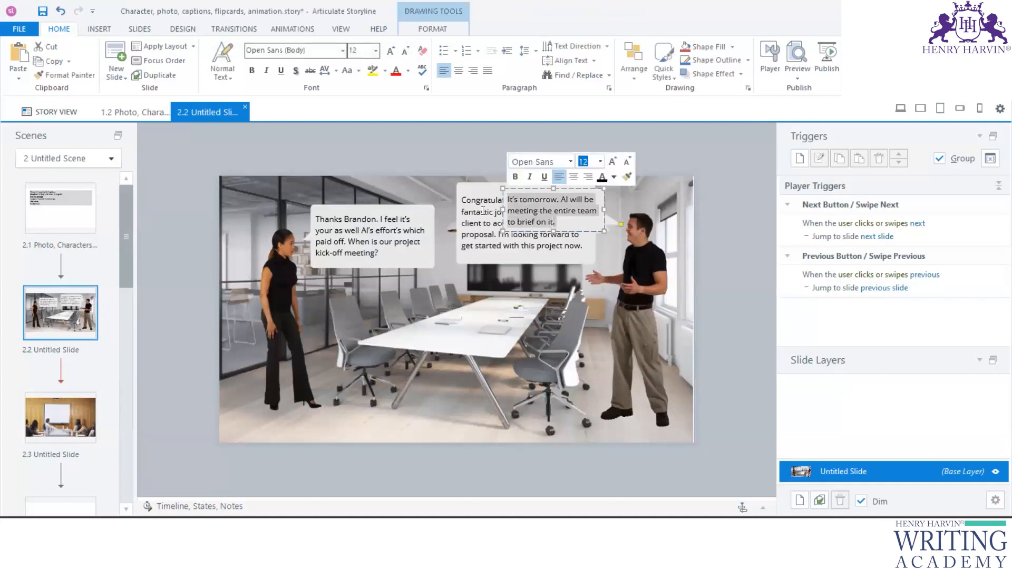